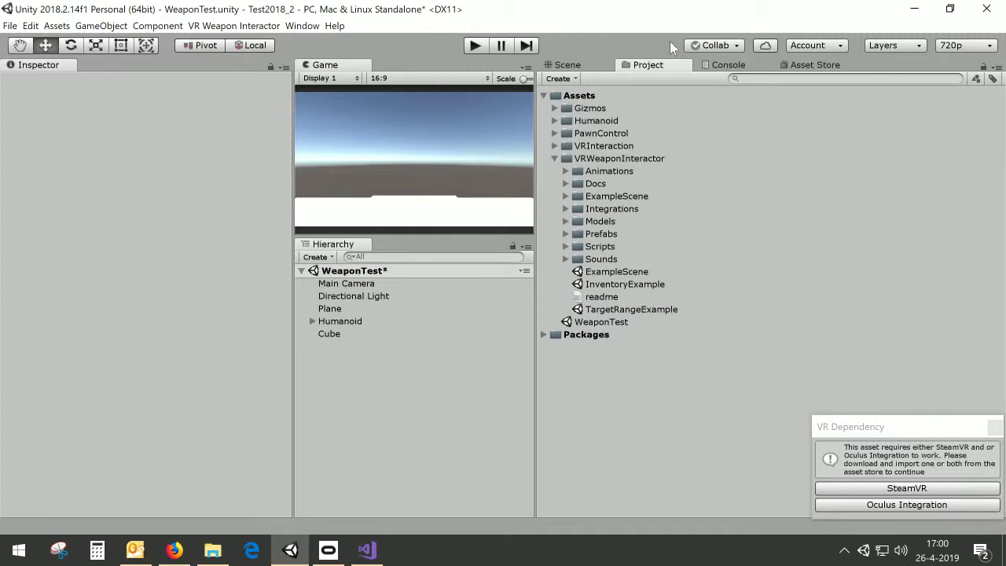
# Look over the scene and the imported Humanoid and VRInteraction asset folders, and close the VR Dependency notice
pyautogui.click(570, 65)
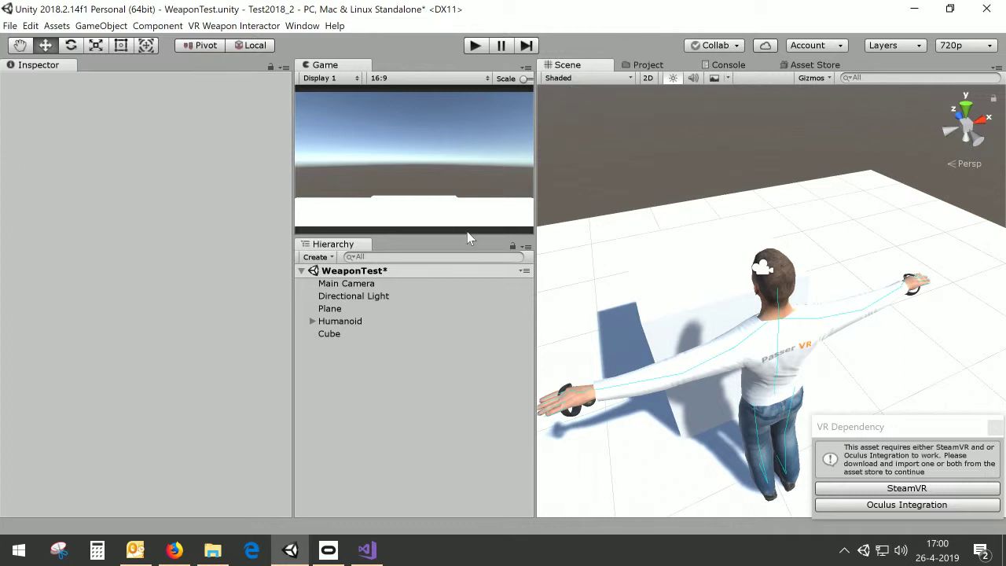
pyautogui.click(655, 65)
pyautogui.click(609, 122)
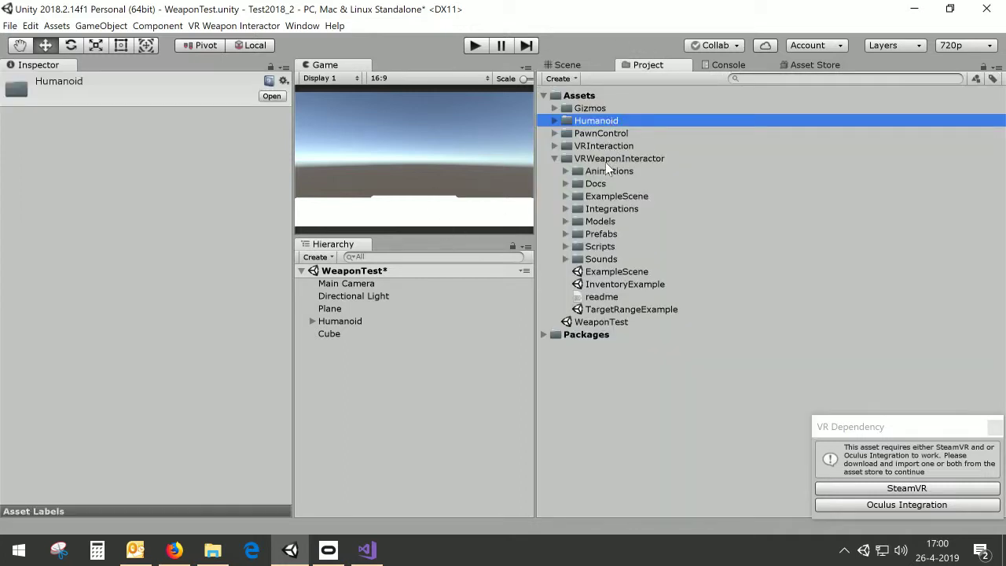
pyautogui.click(608, 160)
pyautogui.press('Up')
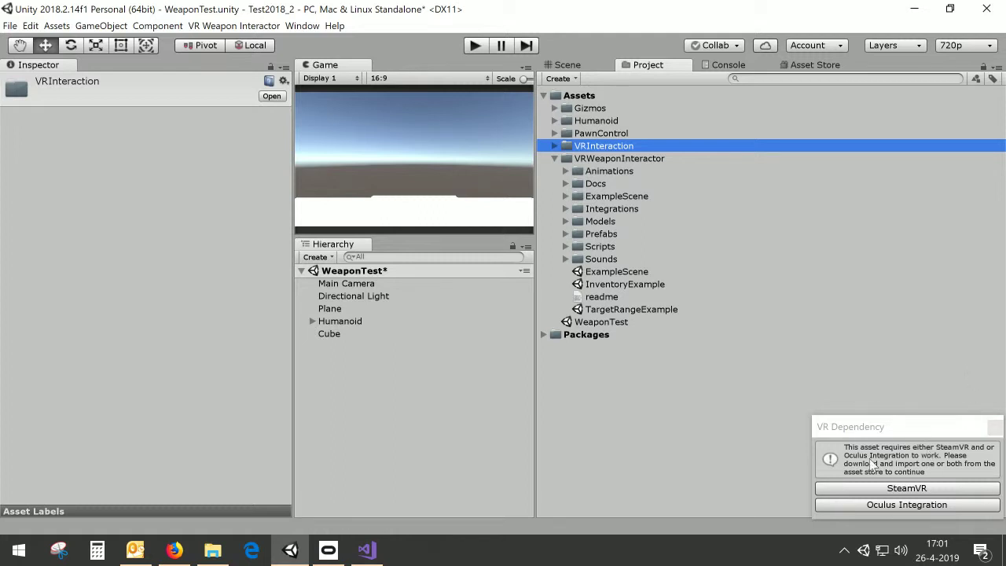
pyautogui.click(998, 428)
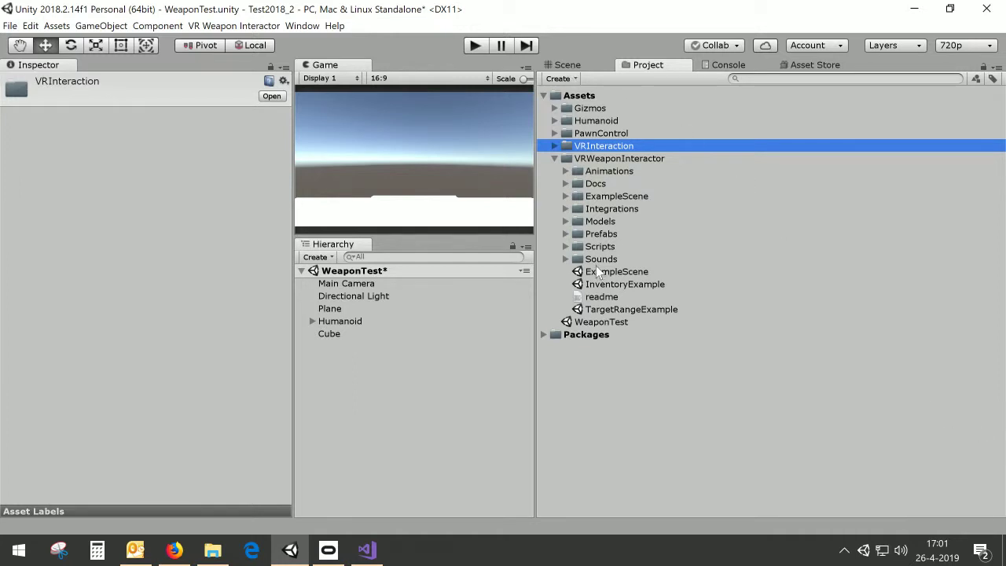
# Add the WPN_M9 prefab from VRWeaponInteractor's Prefabs/Weapons folder to the WeaponTest scene
pyautogui.click(571, 158)
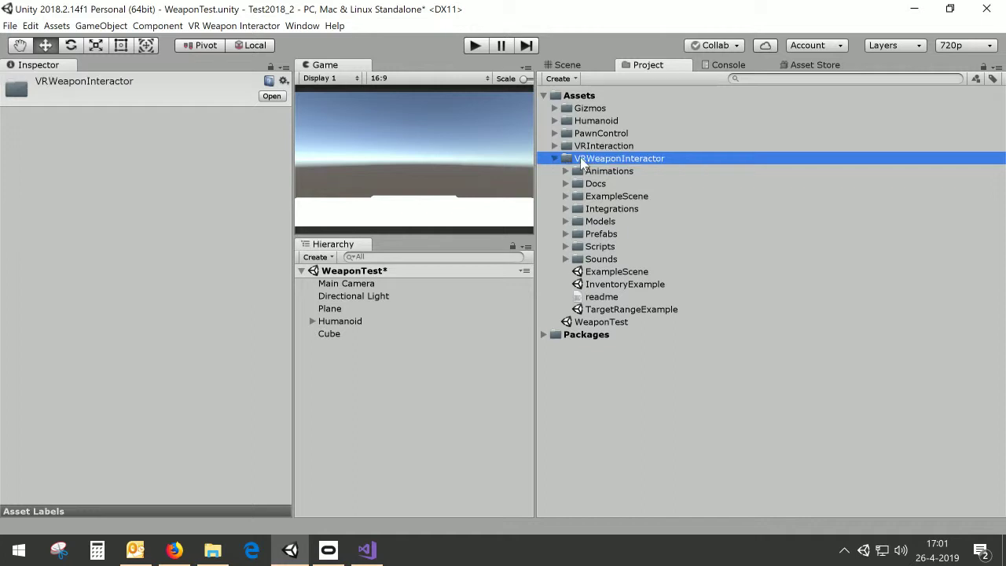
pyautogui.click(566, 233)
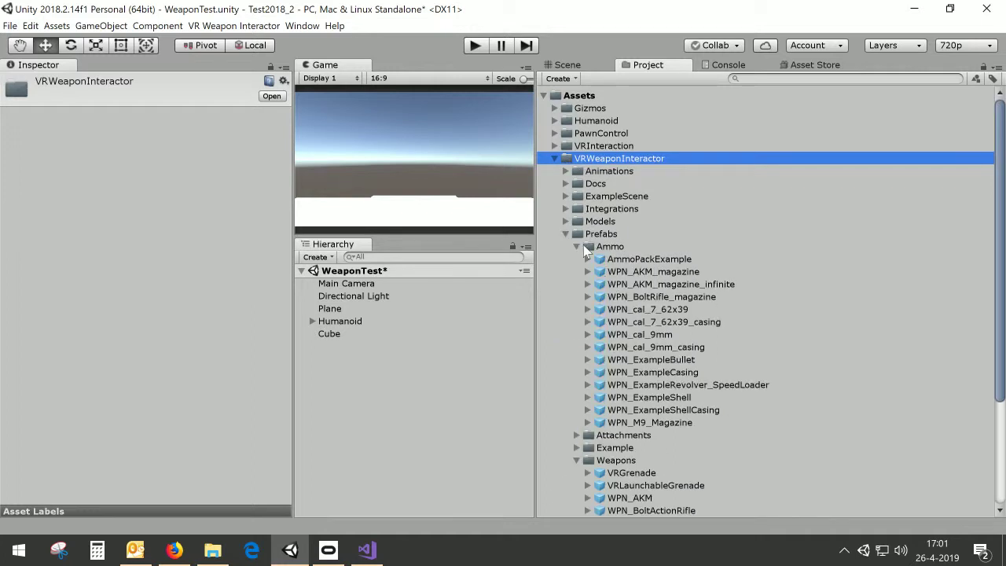
pyautogui.click(577, 247)
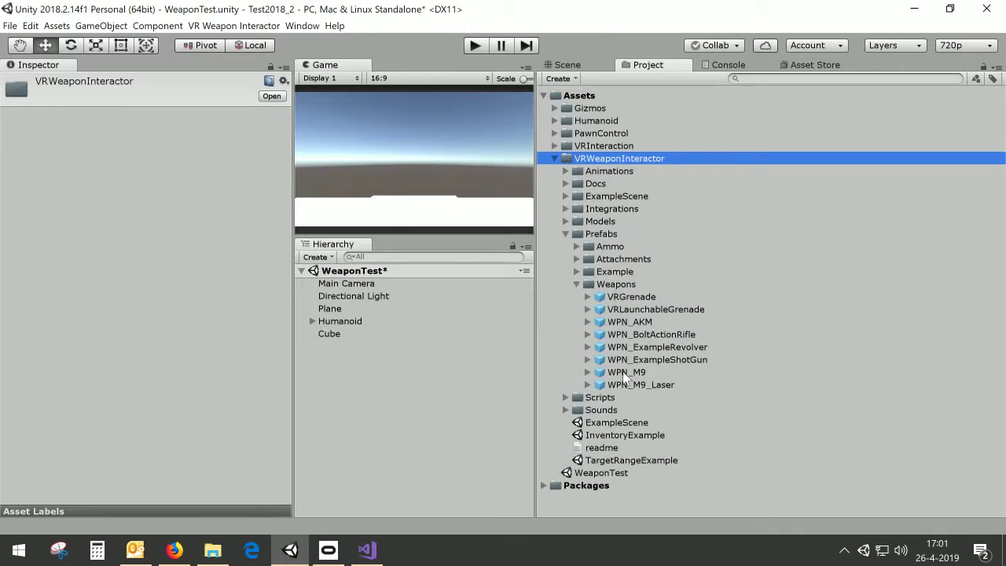
pyautogui.moveTo(620, 373); pyautogui.dragTo(446, 405)
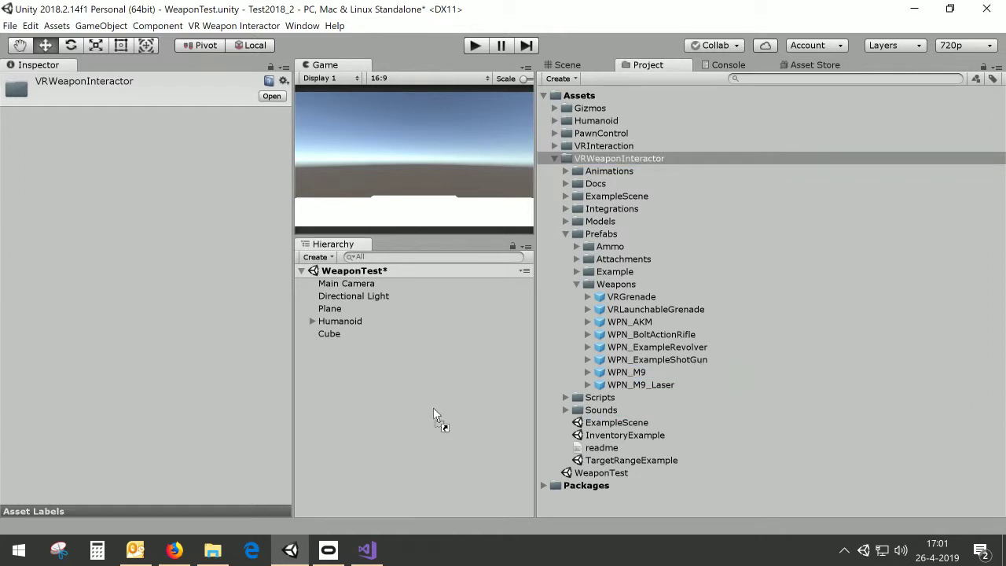
pyautogui.moveTo(434, 409); pyautogui.dragTo(434, 410)
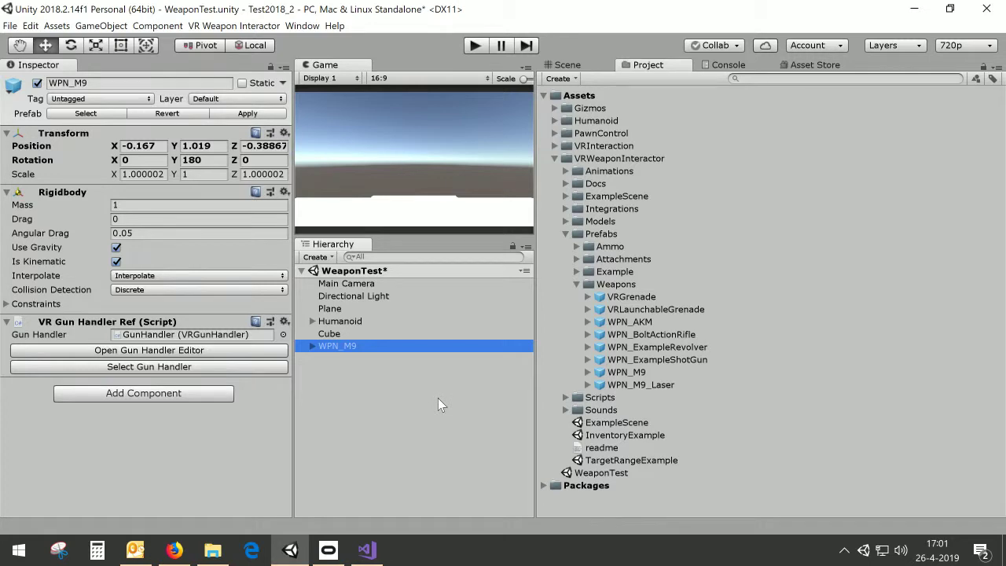
# Move the WPN_M9 pistol above the cube to about Y 1.393, Z 0.494 and set its Y rotation to 0
pyautogui.click(578, 69)
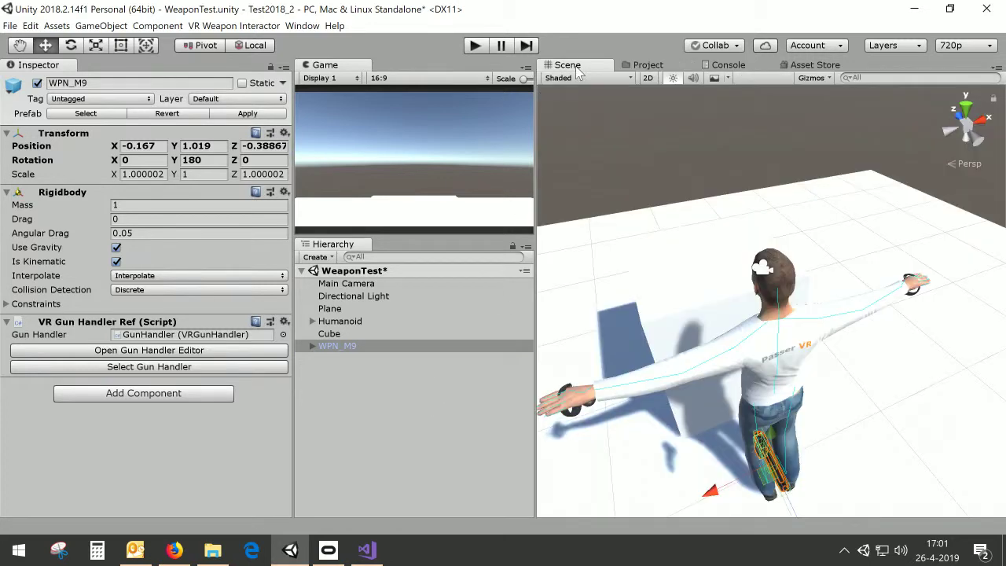
pyautogui.keyDown('alt'); pyautogui.moveTo(798, 337); pyautogui.dragTo(703, 213); pyautogui.keyUp('alt')
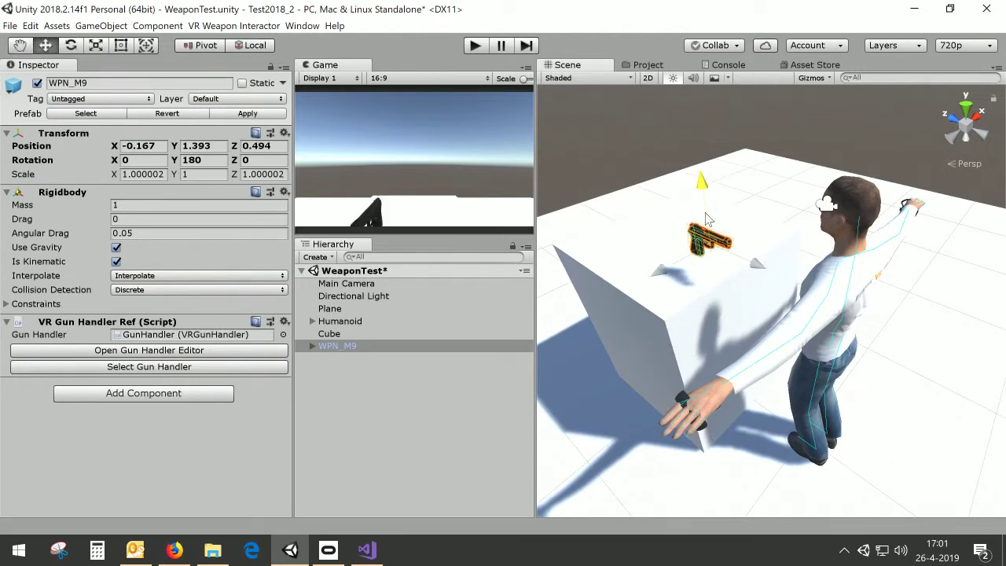
pyautogui.click(195, 159)
pyautogui.write('0')
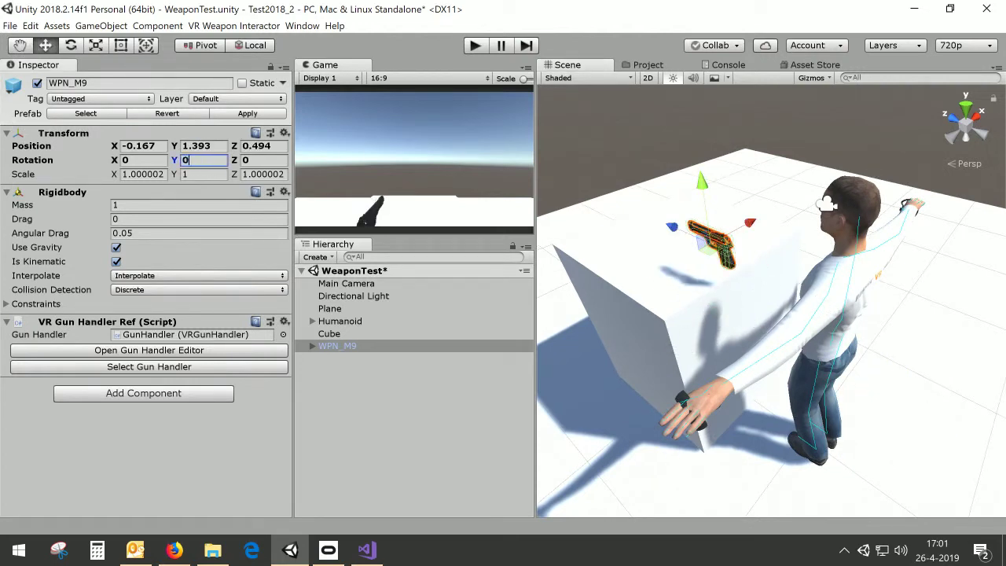
# Shift the pistol over the cube to about X -0.243, Z 0.664 and turn off Is Kinematic on its Rigidbody
pyautogui.moveTo(752, 225); pyautogui.dragTo(740, 230)
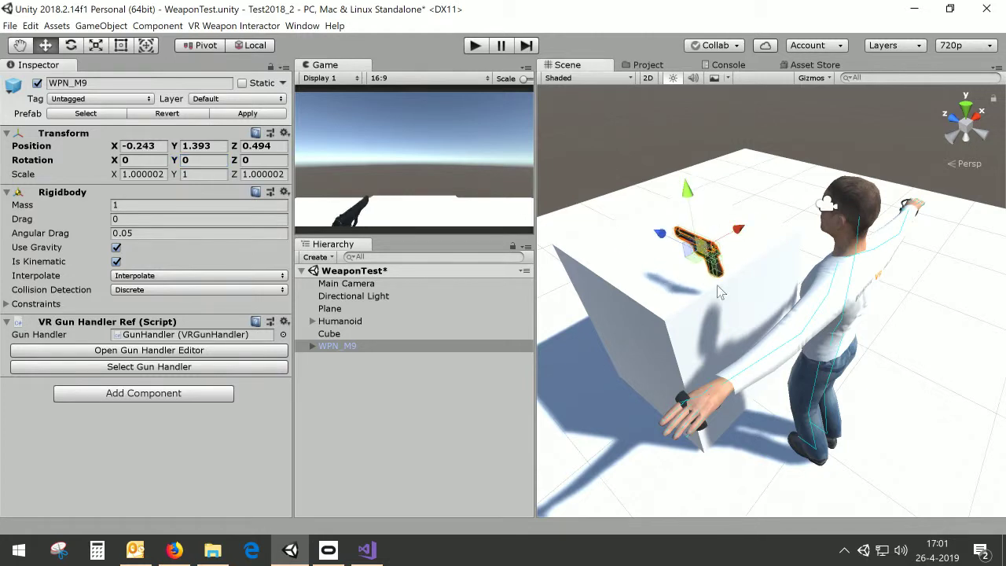
pyautogui.moveTo(718, 286); pyautogui.dragTo(872, 243, button='right')
pyautogui.moveTo(590, 354); pyautogui.dragTo(872, 243, button='middle')
pyautogui.moveTo(654, 302); pyautogui.dragTo(590, 298)
pyautogui.moveTo(768, 294); pyautogui.dragTo(722, 308, button='right')
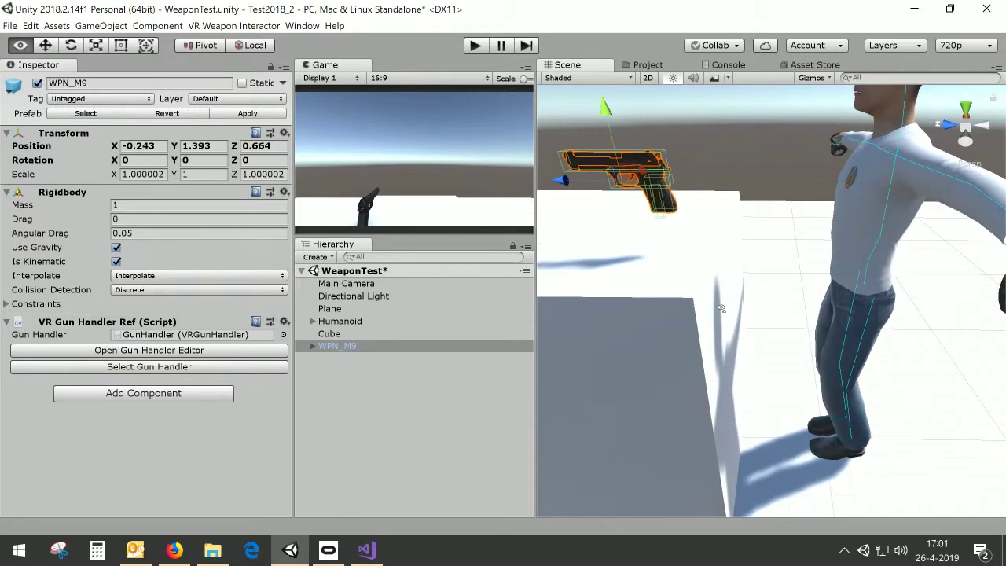
pyautogui.keyDown('alt'); pyautogui.moveTo(722, 308); pyautogui.dragTo(641, 319); pyautogui.keyUp('alt')
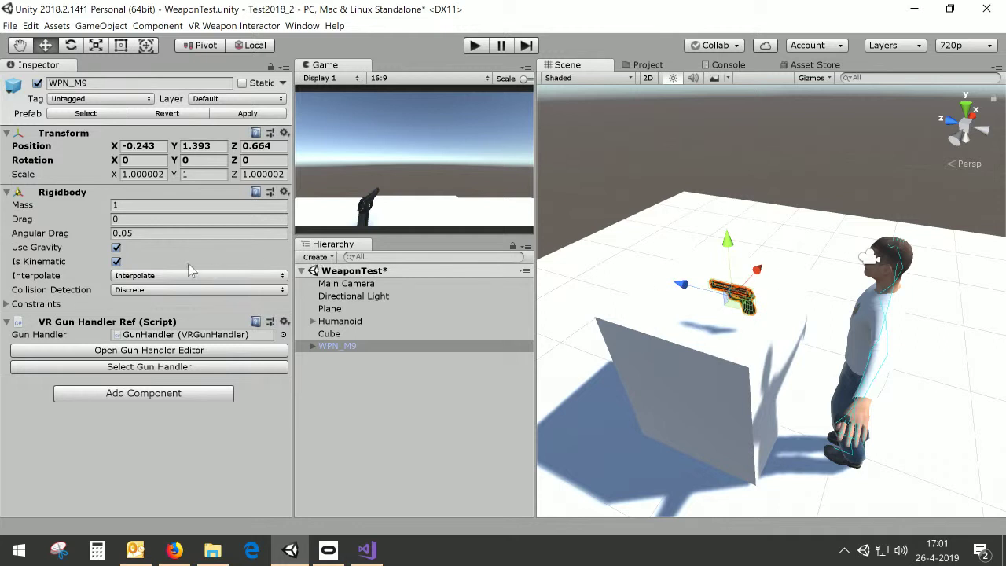
pyautogui.click(117, 262)
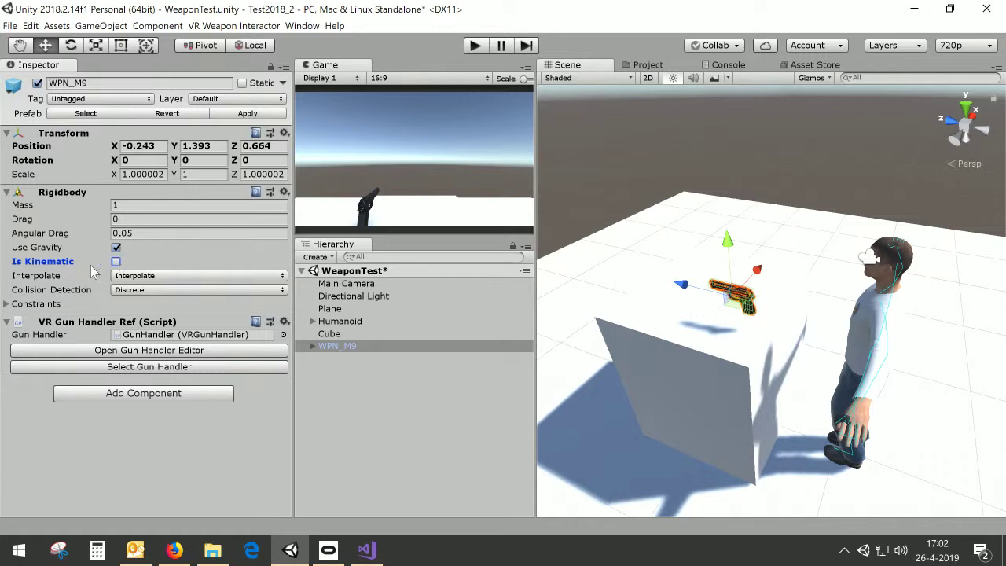
# Assign WPN_M9 as the Grabbed Object of the Humanoid's Left Hand Target
pyautogui.click(314, 322)
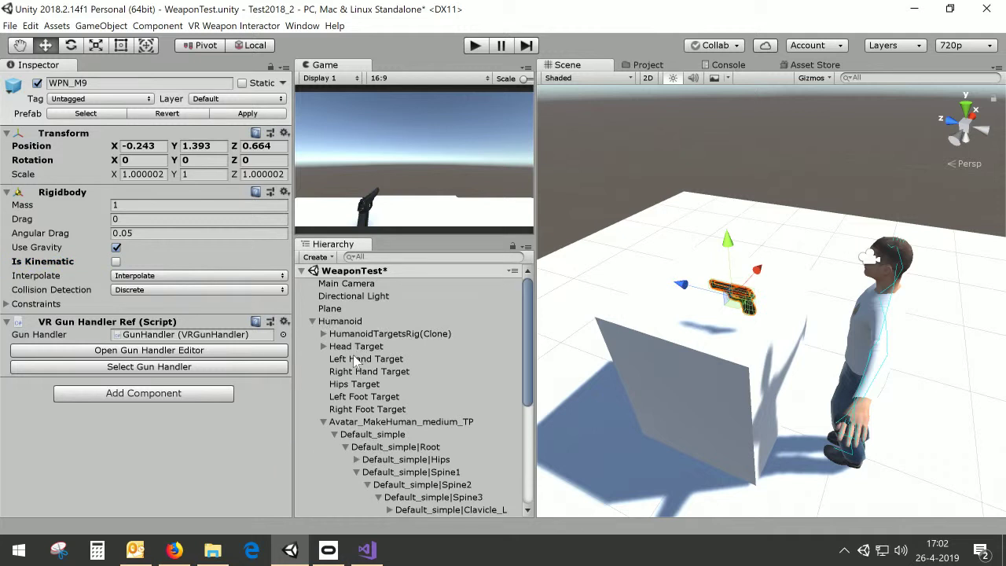
pyautogui.click(325, 423)
pyautogui.click(368, 360)
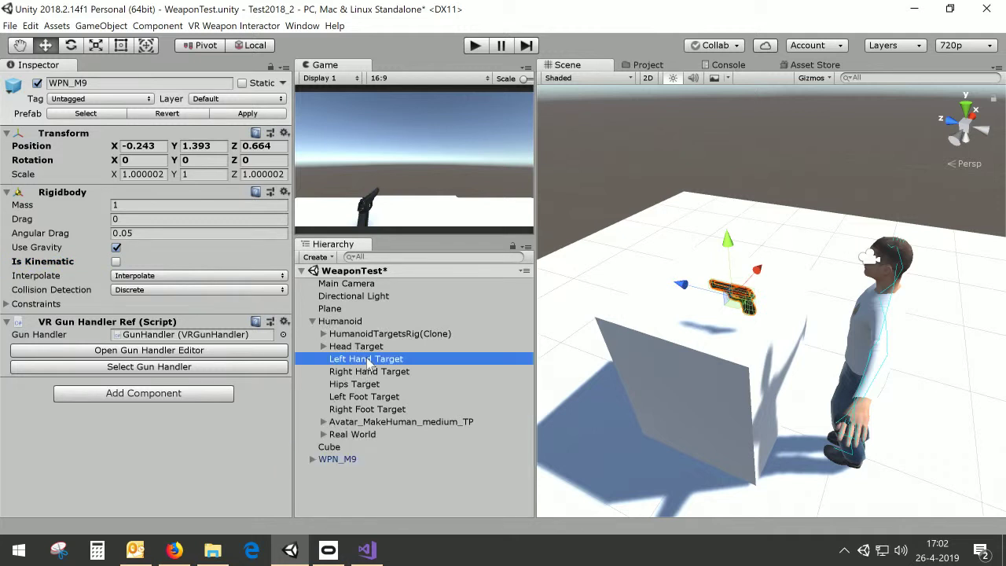
pyautogui.keyDown('alt'); pyautogui.moveTo(702, 320); pyautogui.dragTo(739, 294); pyautogui.keyUp('alt')
pyautogui.moveTo(739, 294); pyautogui.dragTo(796, 307, button='middle')
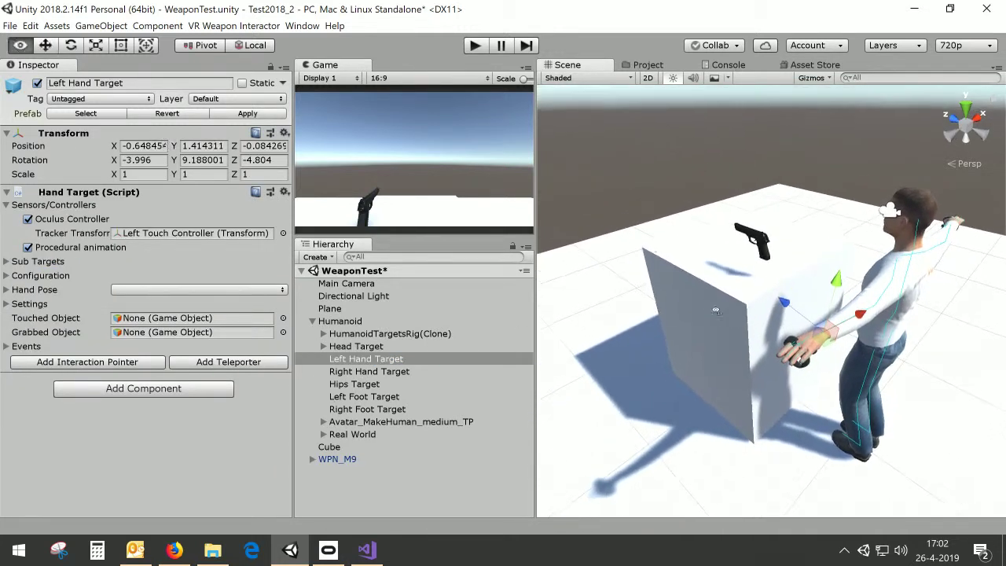
pyautogui.moveTo(826, 347); pyautogui.dragTo(799, 349, button='middle')
pyautogui.scroll(3, 799, 350)
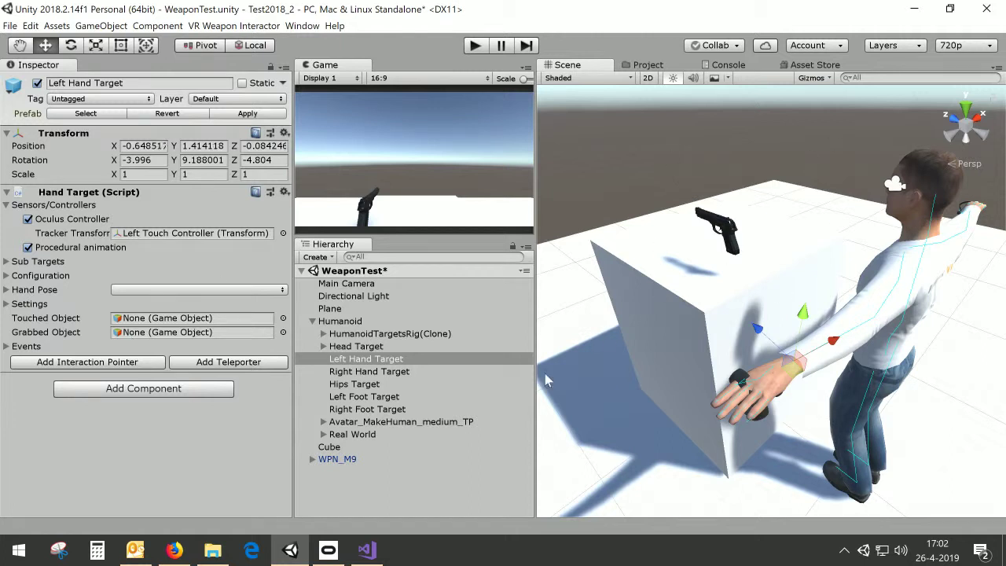
pyautogui.moveTo(346, 462); pyautogui.dragTo(148, 335)
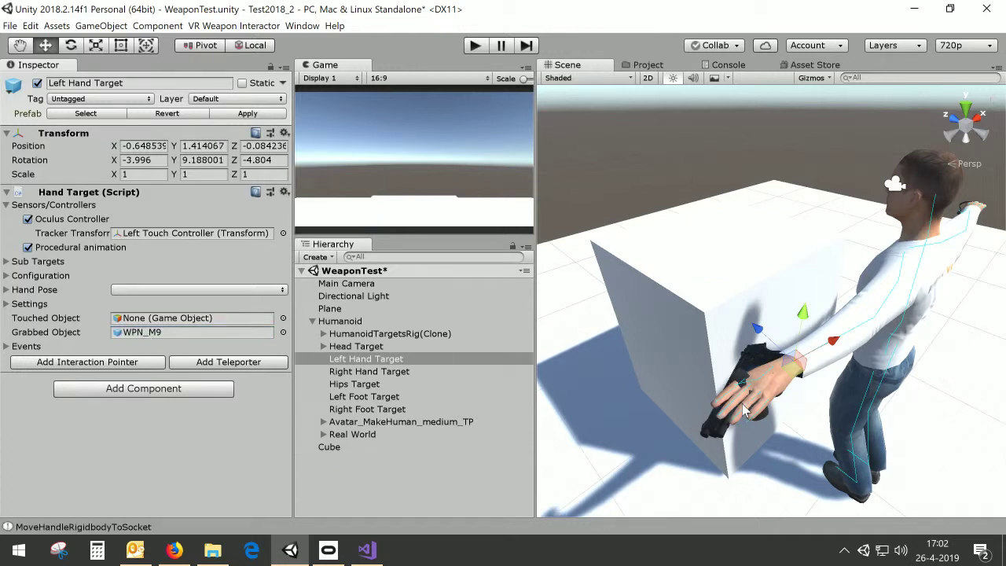
pyautogui.moveTo(746, 409); pyautogui.dragTo(720, 366, button='middle')
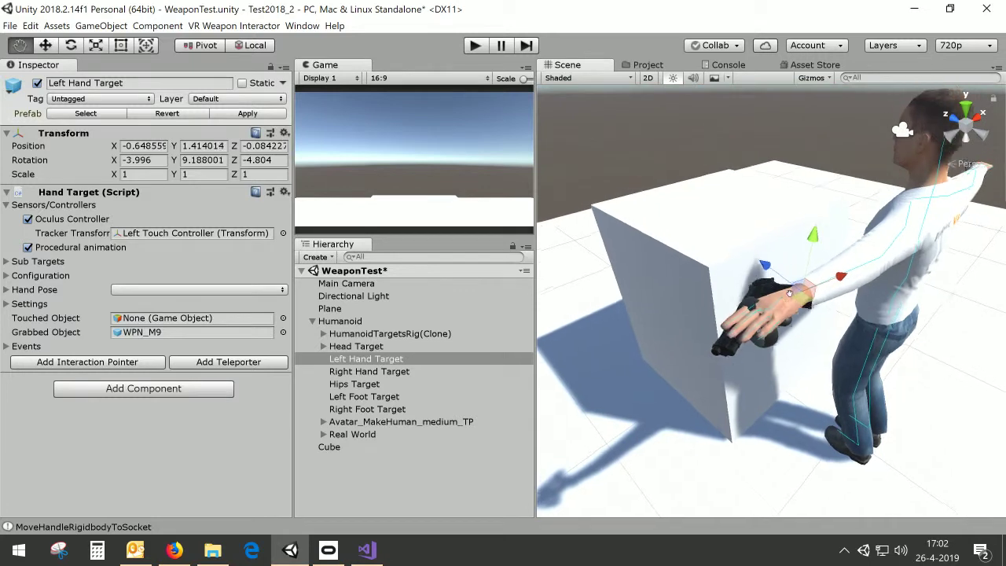
pyautogui.moveTo(720, 367); pyautogui.dragTo(700, 387, button='right')
pyautogui.moveTo(677, 384); pyautogui.dragTo(732, 380, button='middle')
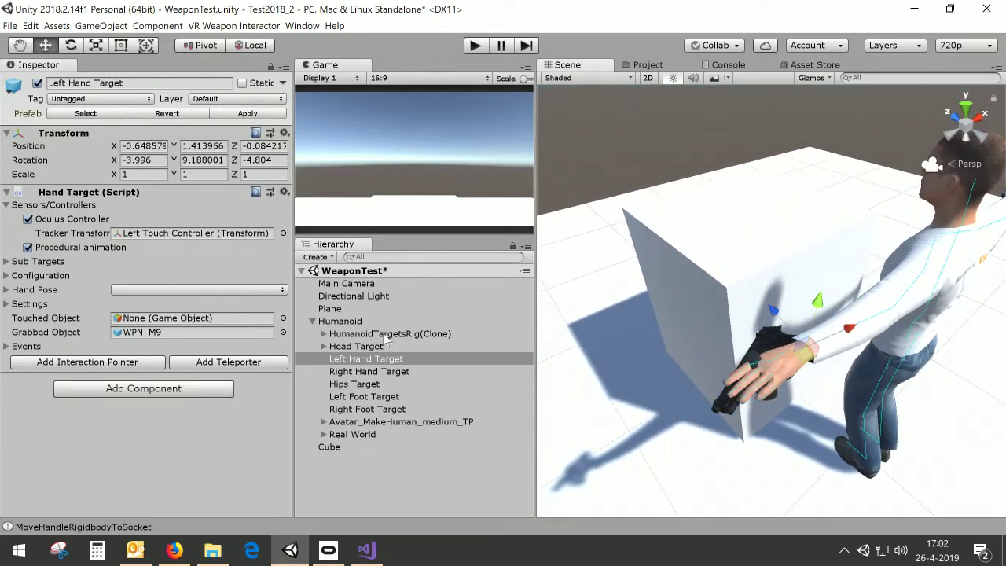
# Select the grabbed WPN_M9, move it forward in the left hand and rotate it to about -75.159, 109.146, -10.364
pyautogui.click(173, 333)
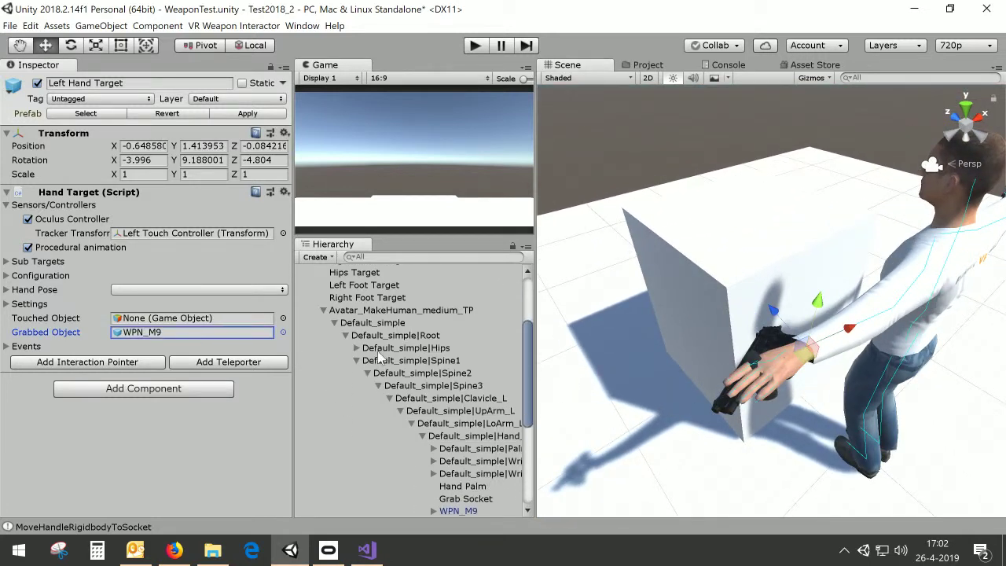
pyautogui.scroll(-3, 394, 369)
pyautogui.doubleClick(176, 333)
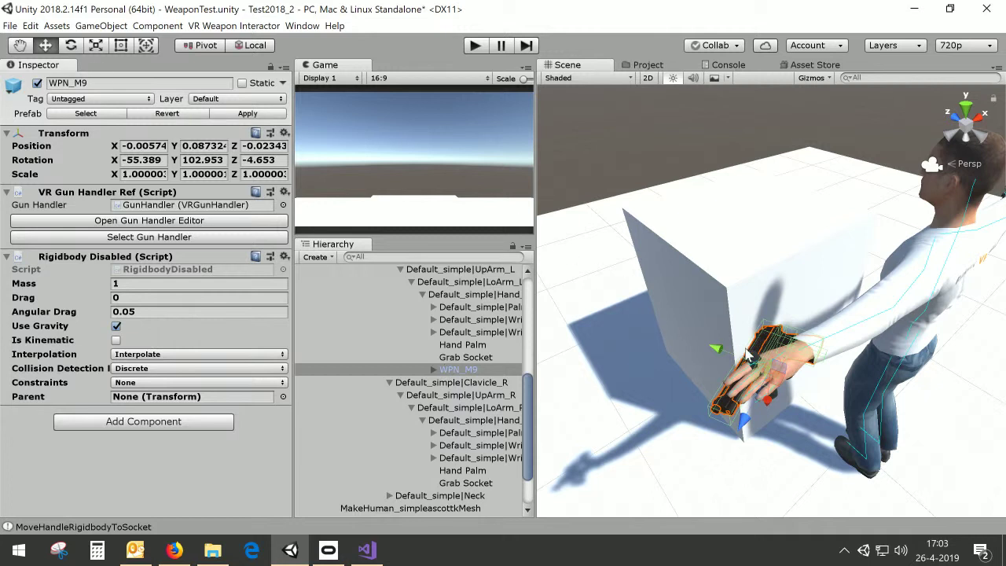
pyautogui.moveTo(744, 421); pyautogui.dragTo(722, 462)
pyautogui.click(71, 44)
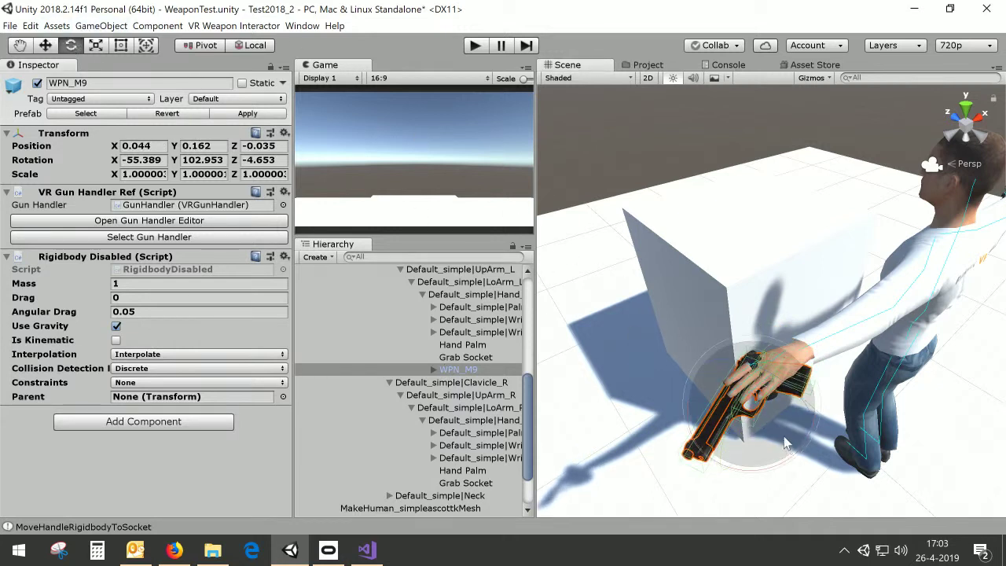
pyautogui.moveTo(791, 458); pyautogui.dragTo(765, 448)
# Fit the pistol grip into the left palm by moving WPN_M9 to about X -0.007, Y 0.192, Z -0.027
pyautogui.click(46, 44)
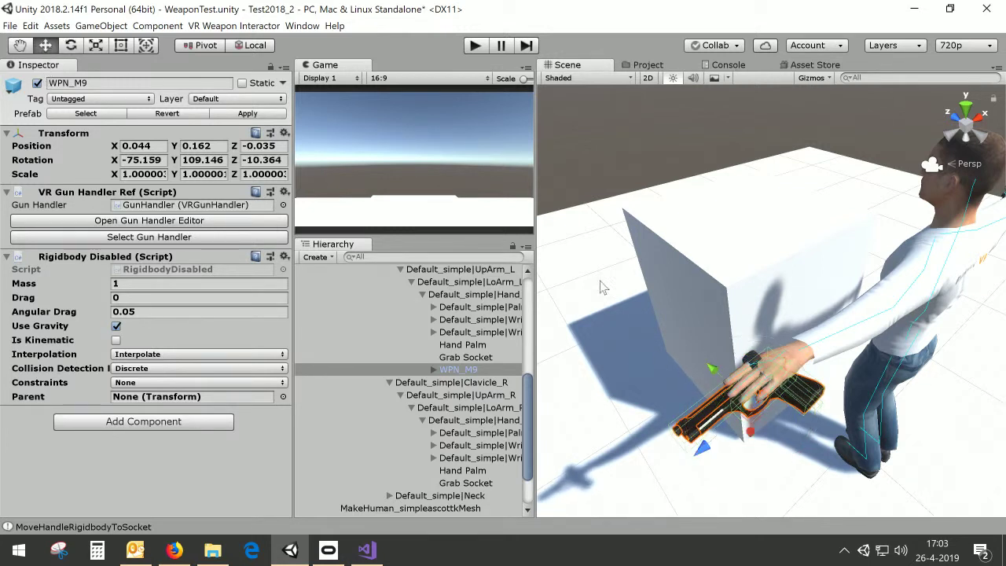
pyautogui.moveTo(705, 383); pyautogui.dragTo(719, 401)
pyautogui.keyDown('alt'); pyautogui.moveTo(764, 425); pyautogui.dragTo(770, 334); pyautogui.keyUp('alt')
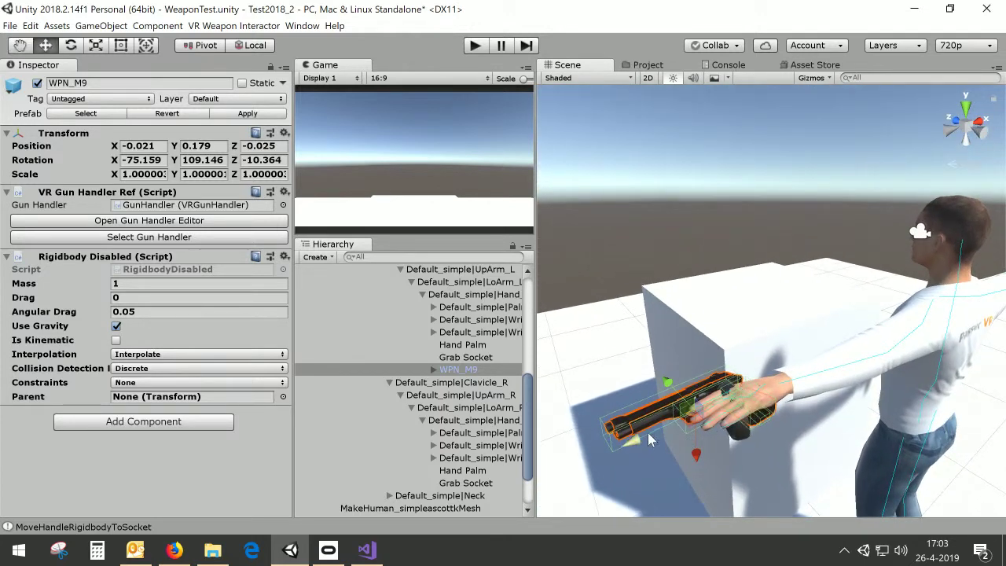
pyautogui.moveTo(646, 434); pyautogui.dragTo(631, 443)
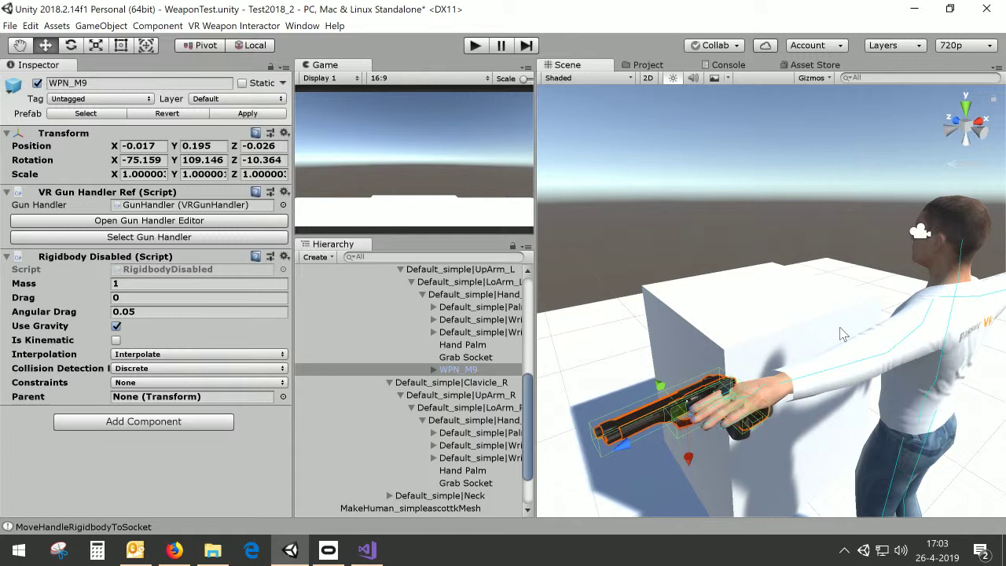
pyautogui.keyDown('alt'); pyautogui.moveTo(842, 334); pyautogui.dragTo(698, 414); pyautogui.keyUp('alt')
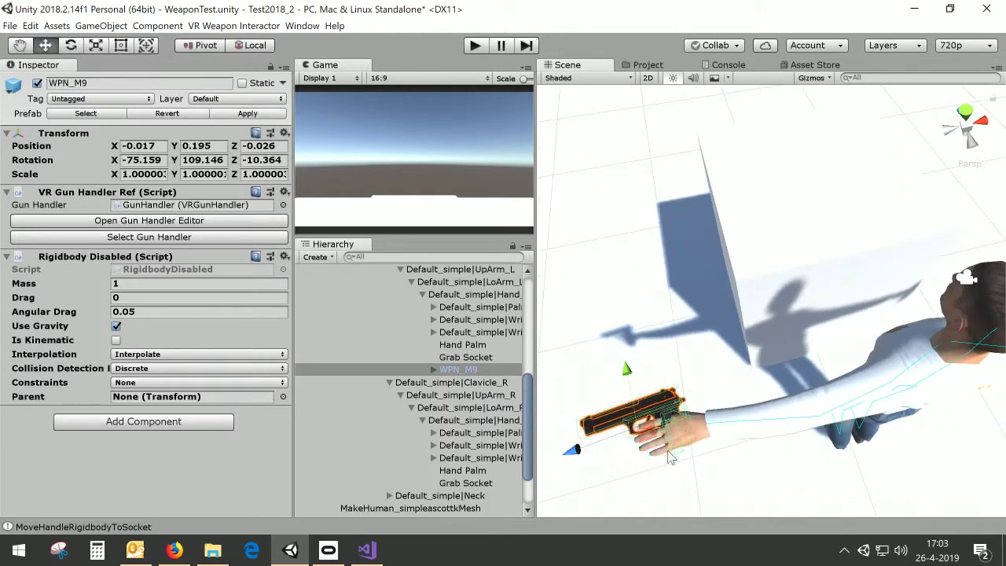
pyautogui.moveTo(627, 367); pyautogui.dragTo(629, 371)
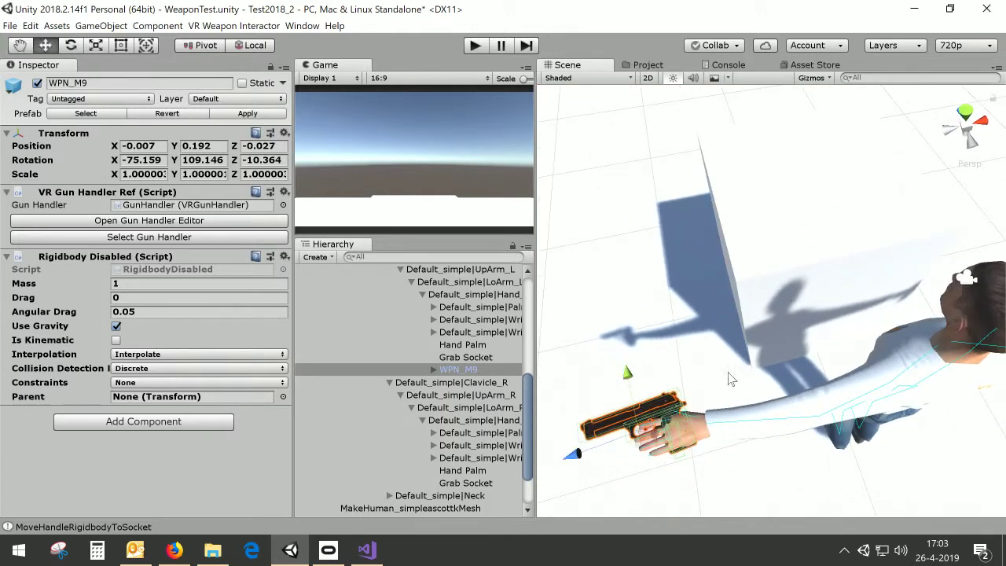
pyautogui.keyDown('alt'); pyautogui.moveTo(729, 372); pyautogui.dragTo(774, 331); pyautogui.keyUp('alt')
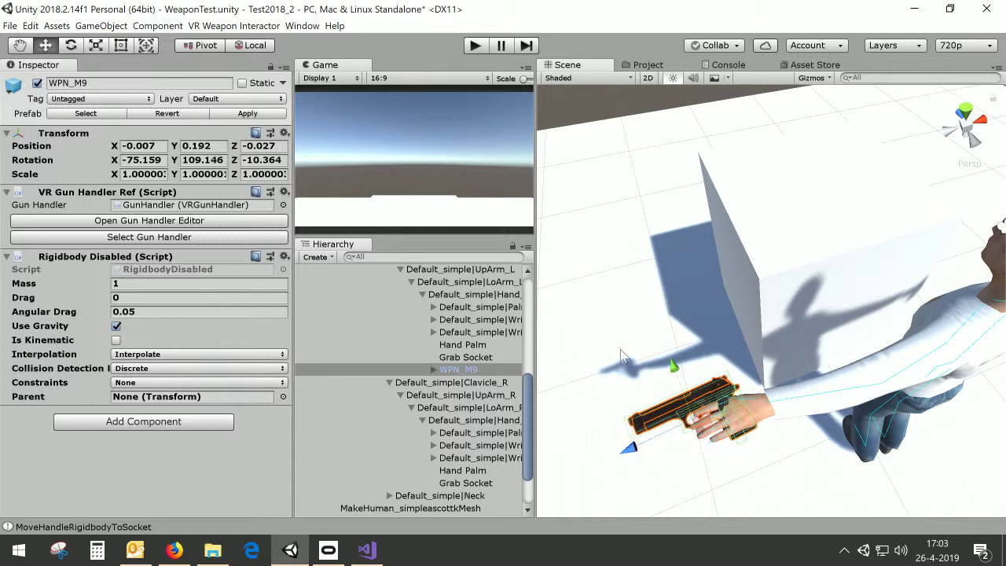
# Select the Handle object inside WPN_M9 and review its Handle script settings
pyautogui.click(435, 370)
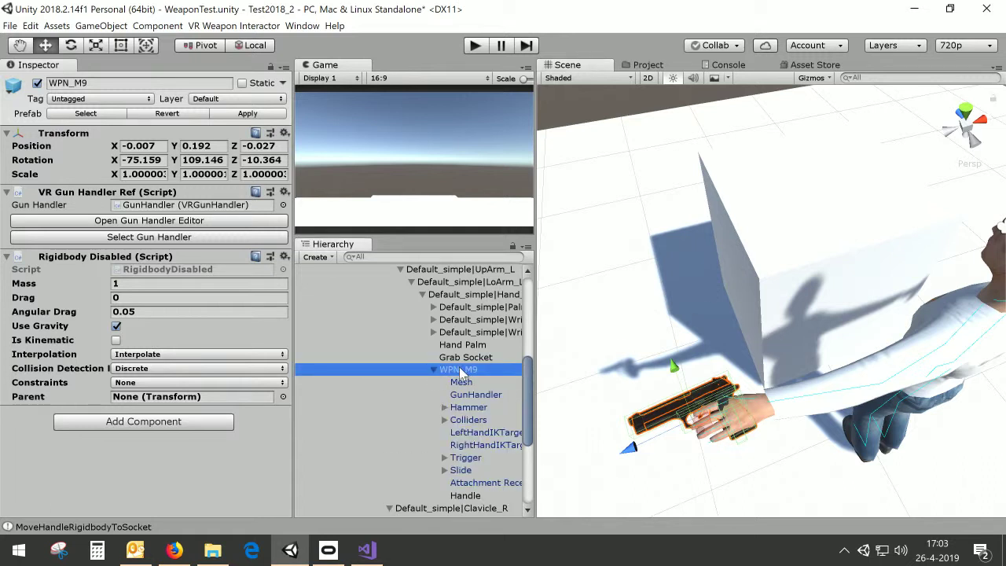
pyautogui.click(467, 496)
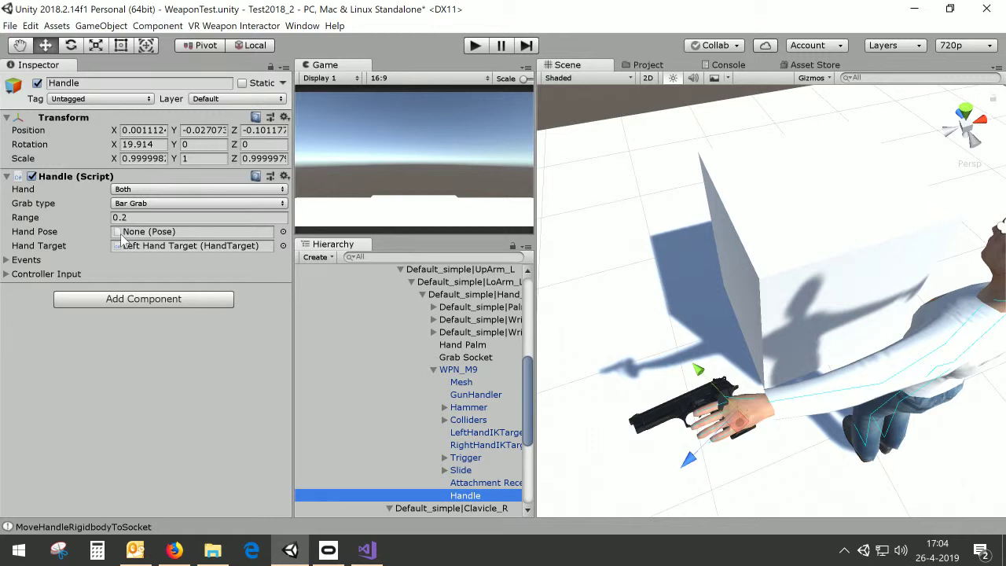
# Duplicate the Hand Pointing pose asset in the Humanoid project's Poses/Hand folder
pyautogui.click(646, 67)
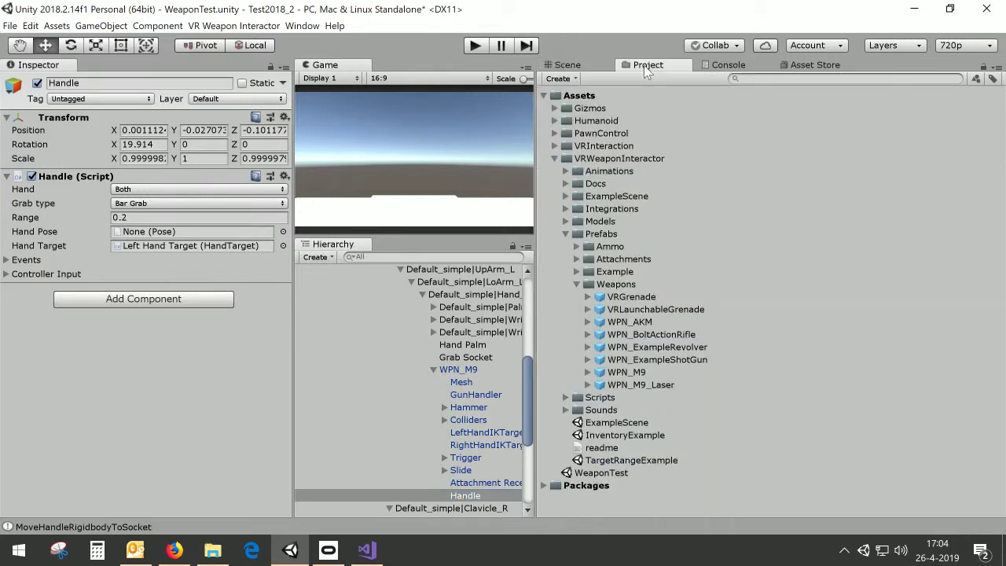
pyautogui.click(555, 122)
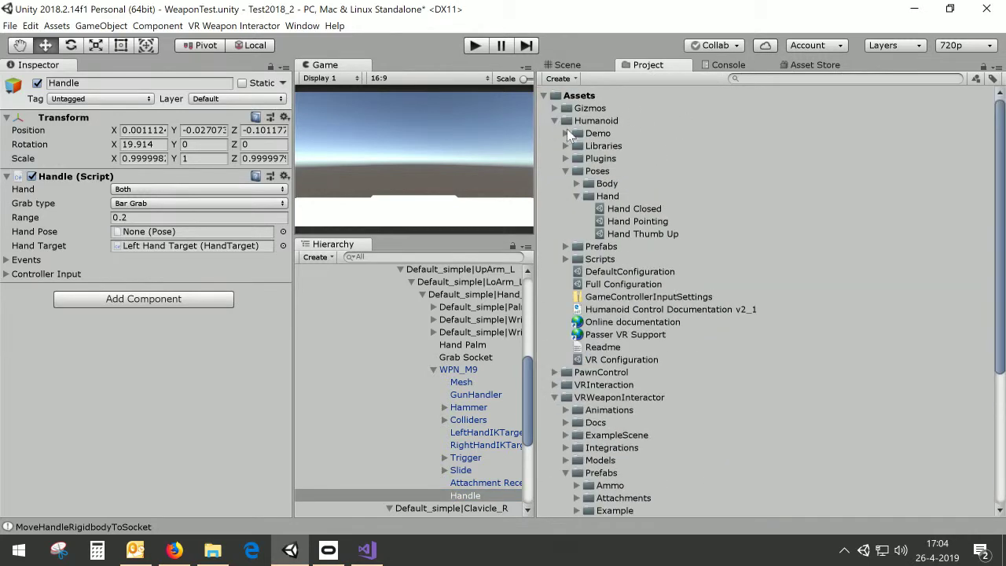
pyautogui.click(592, 196)
pyautogui.click(633, 222)
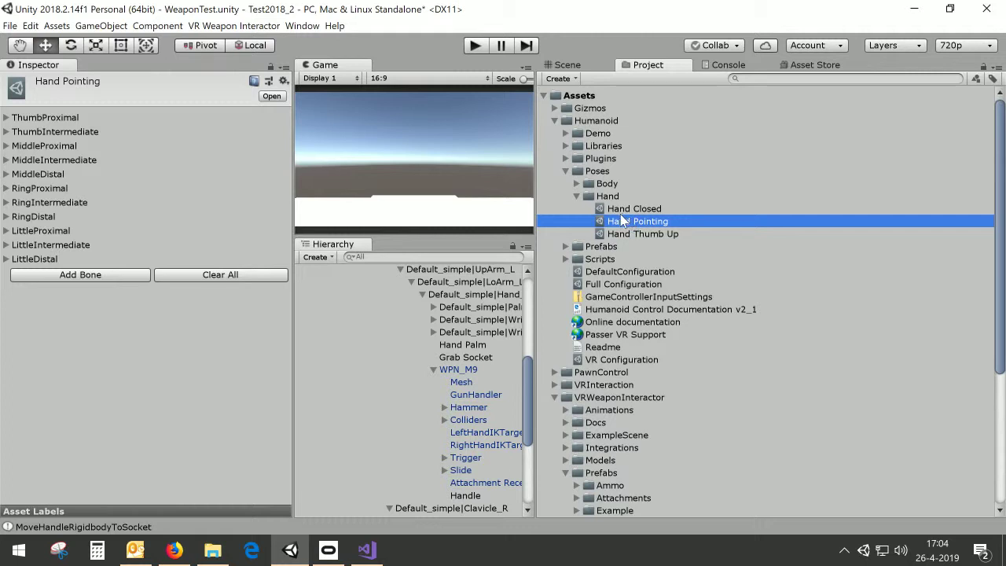
pyautogui.rightClick(621, 222)
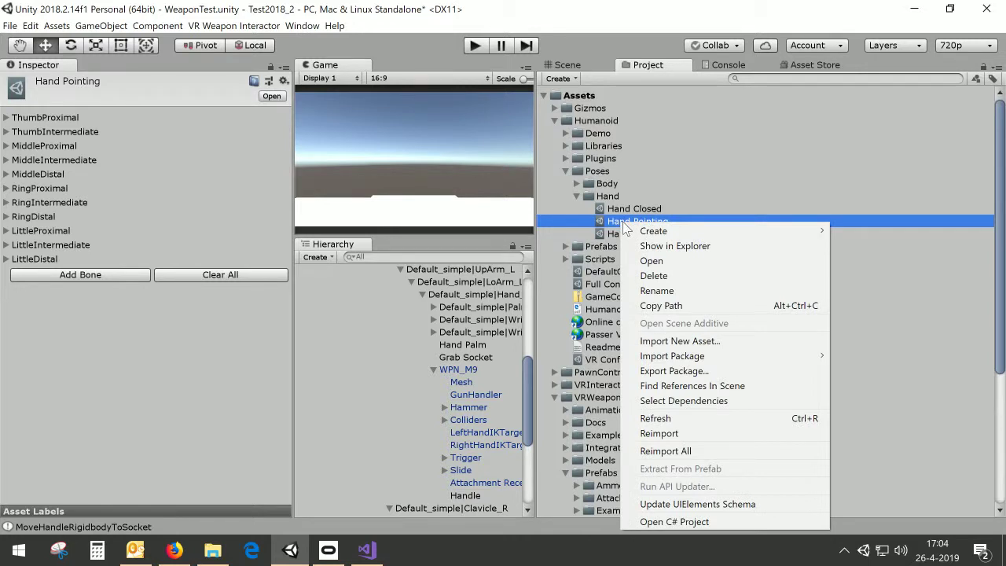
pyautogui.click(631, 220)
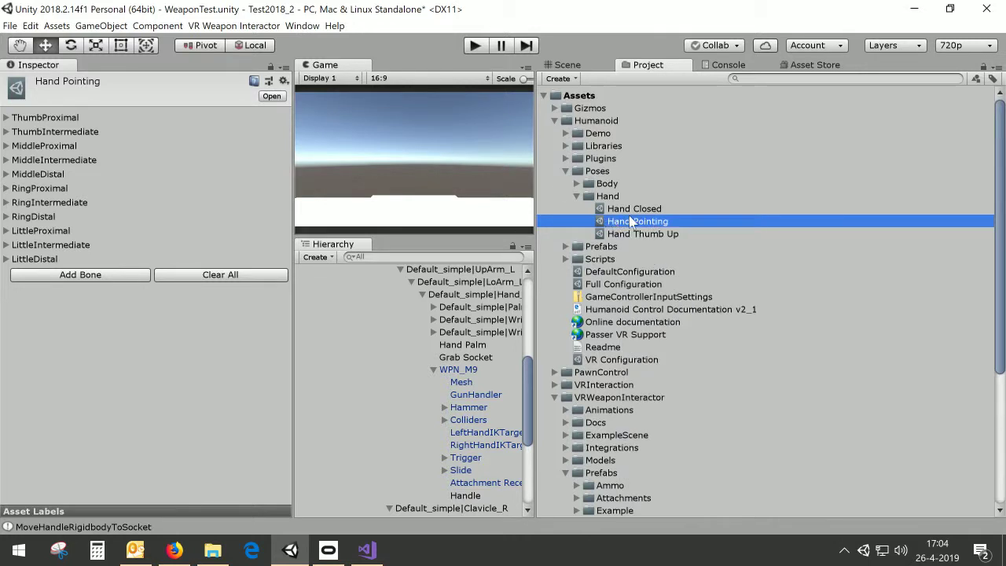
pyautogui.click(604, 220)
pyautogui.click(31, 25)
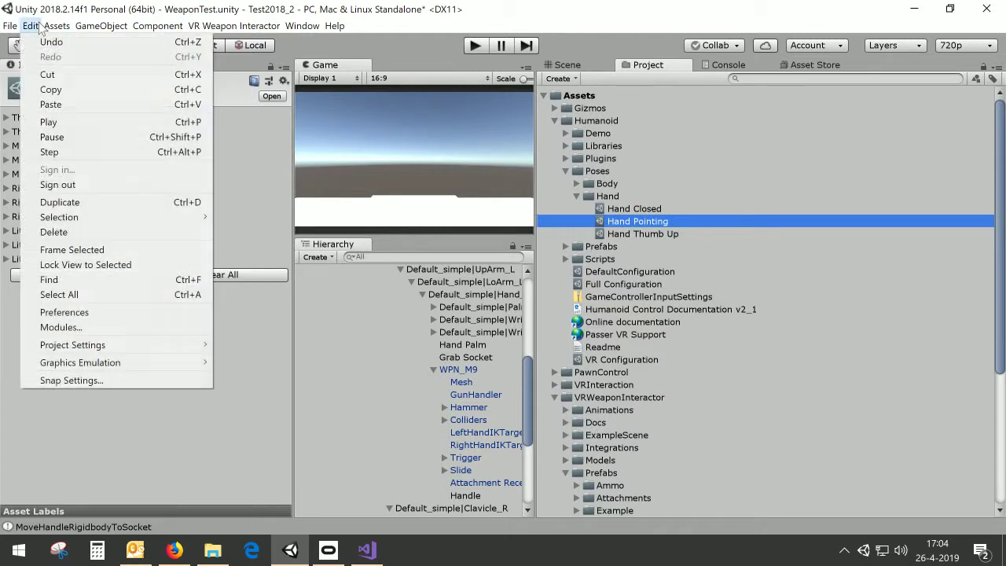
pyautogui.click(69, 202)
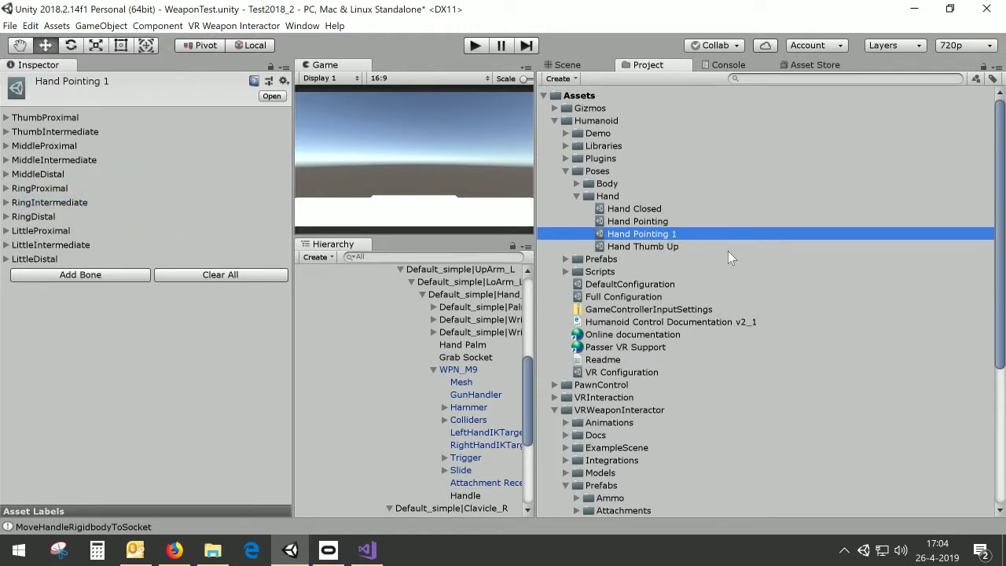
# Rename the duplicated hand pose asset to Gun Hand
pyautogui.press('F2')
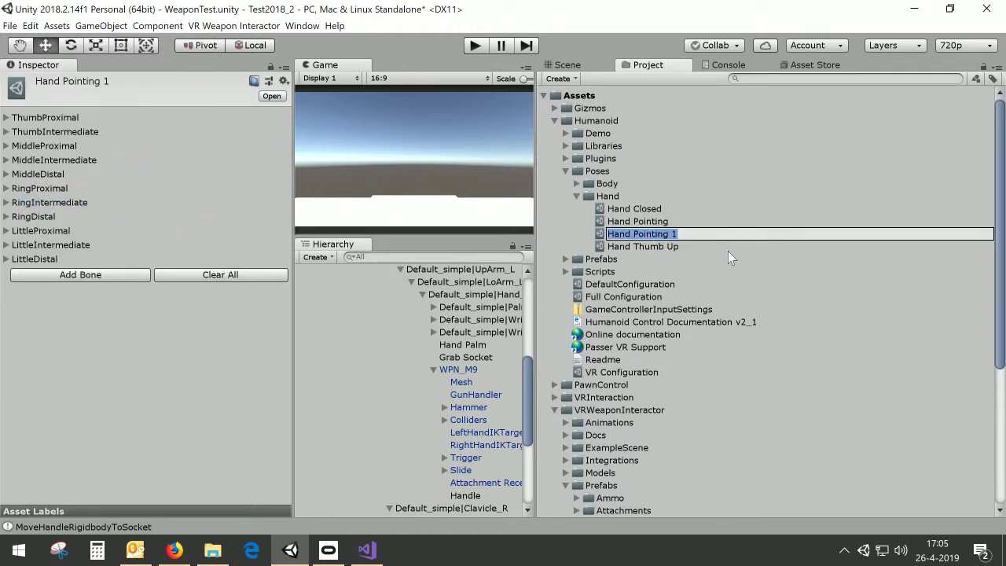
pyautogui.write('Gun ')
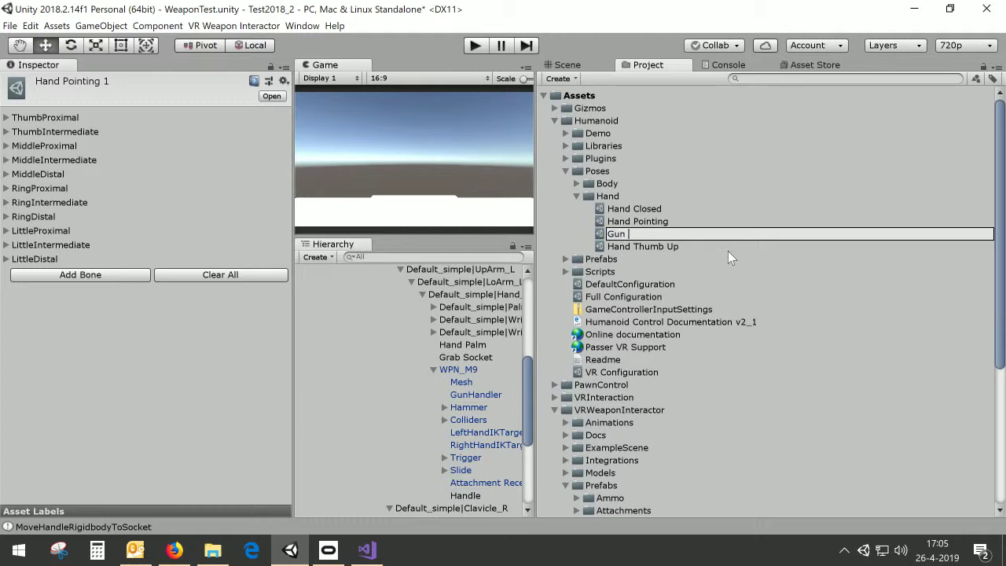
pyautogui.write('Hand')
pyautogui.press('Return')
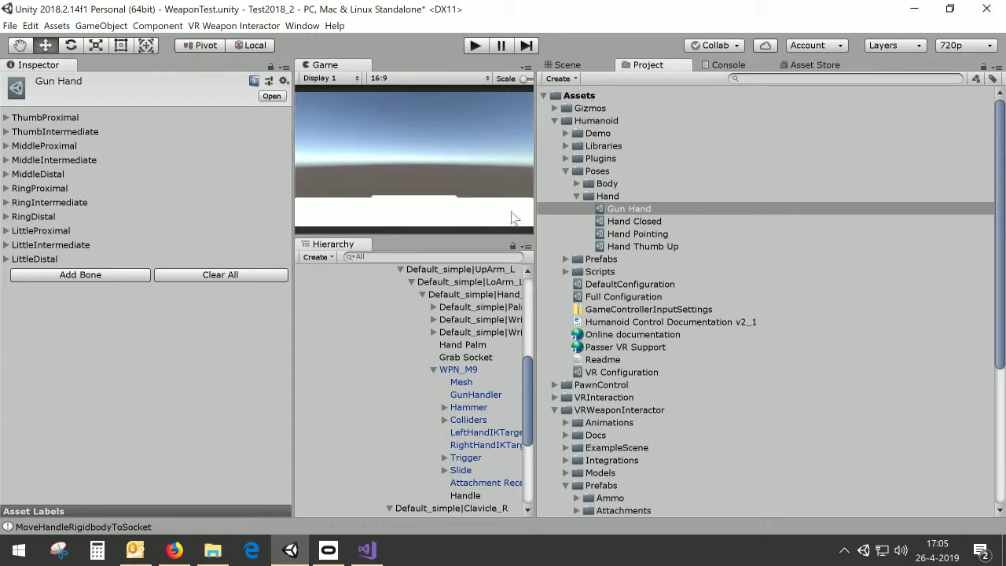
# Assign the Gun Hand pose as the Hand Pose of WPN_M9's Handle
pyautogui.click(462, 370)
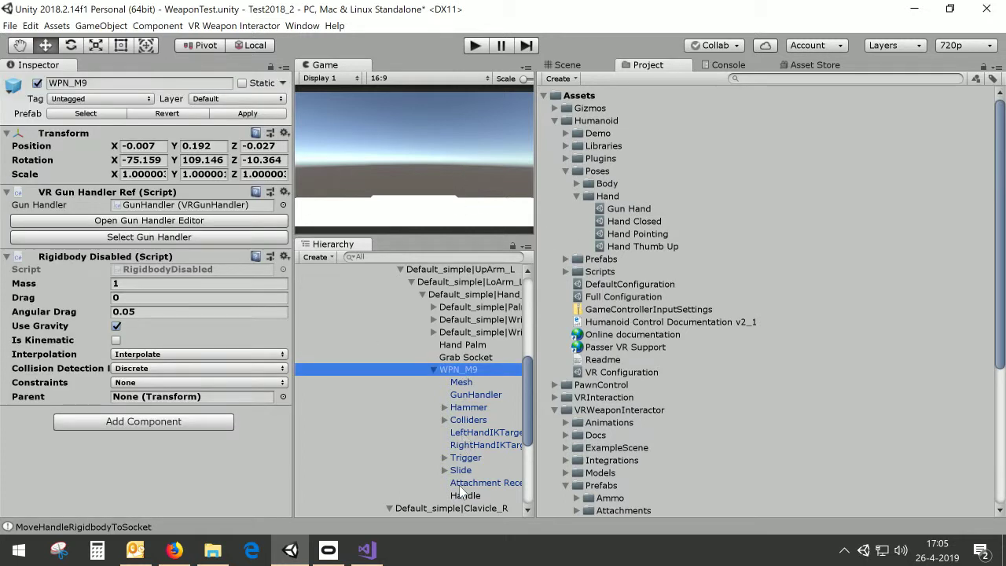
pyautogui.click(465, 494)
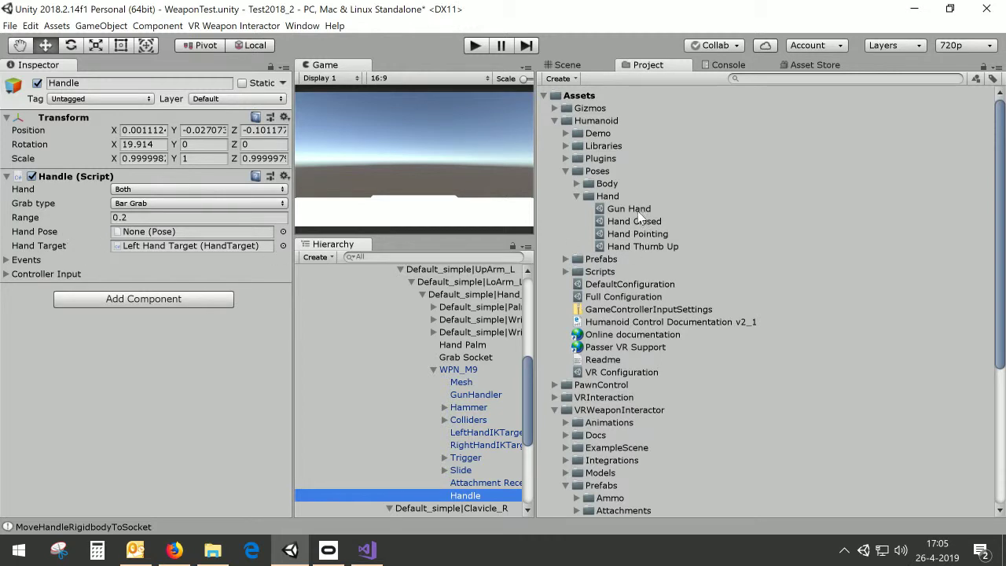
pyautogui.moveTo(638, 209); pyautogui.dragTo(148, 238)
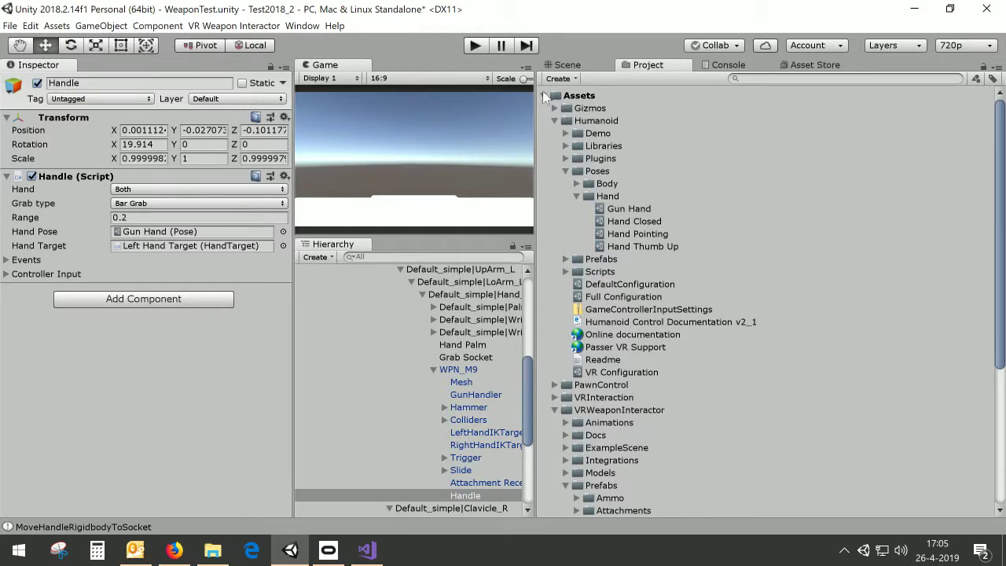
# Clear the Grabbed Object of the Humanoid's Left Hand Target to release WPN_M9
pyautogui.click(566, 65)
pyautogui.moveTo(778, 363); pyautogui.dragTo(747, 248, button='middle')
pyautogui.moveTo(787, 360); pyautogui.dragTo(754, 269, button='middle')
pyautogui.keyDown('alt'); pyautogui.moveTo(753, 270); pyautogui.dragTo(688, 297); pyautogui.keyUp('alt')
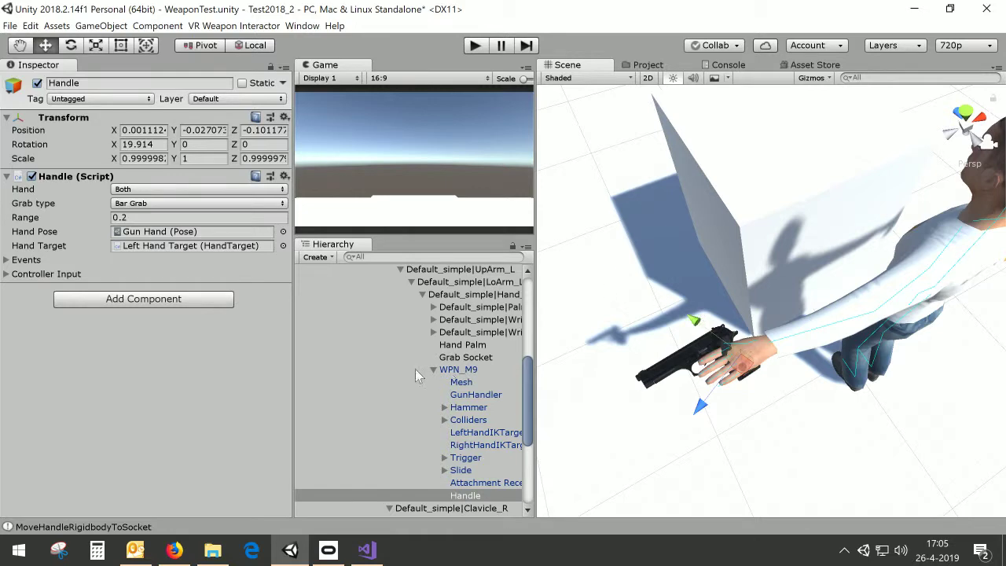
pyautogui.scroll(10, 449, 358)
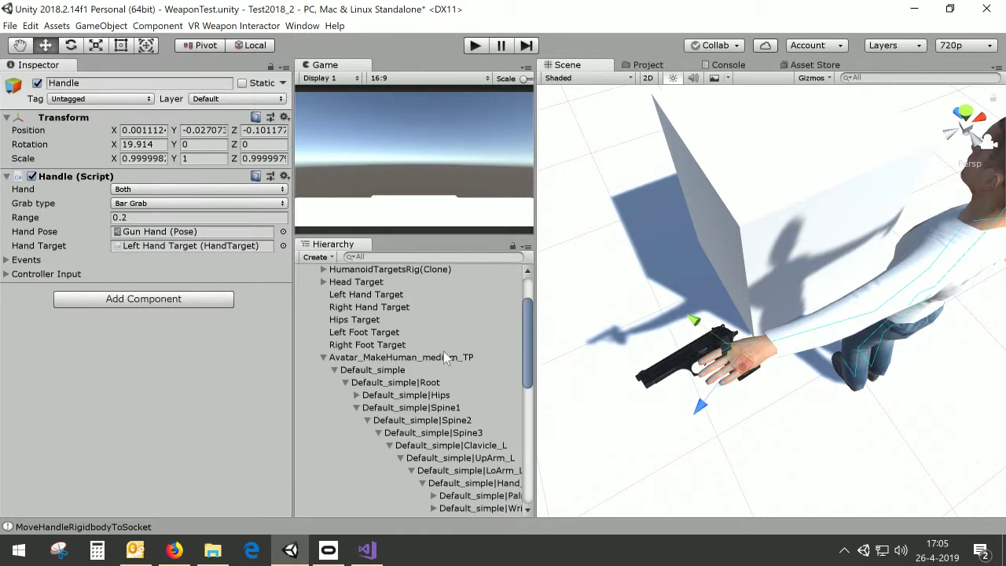
pyautogui.click(378, 359)
pyautogui.click(177, 337)
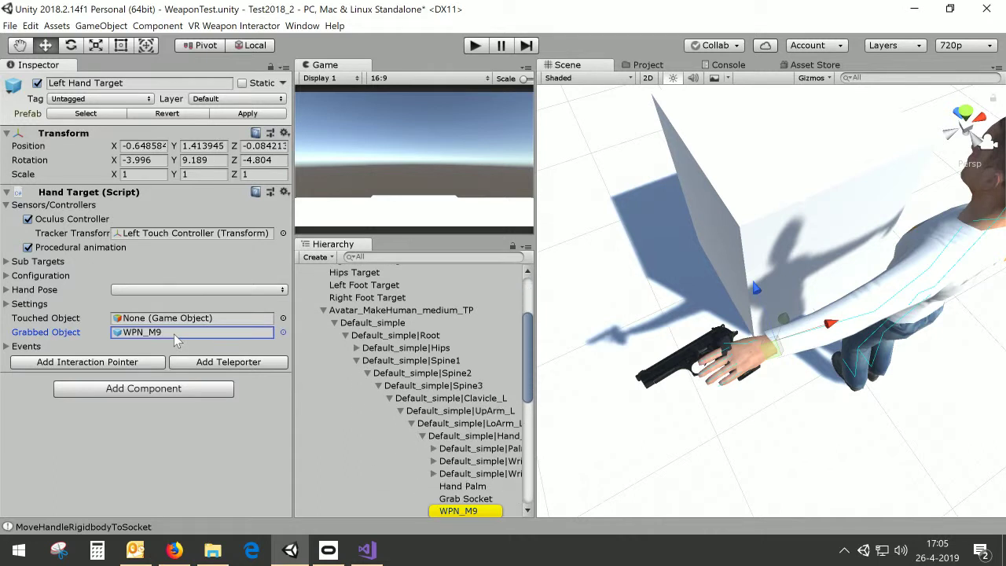
pyautogui.press('Delete')
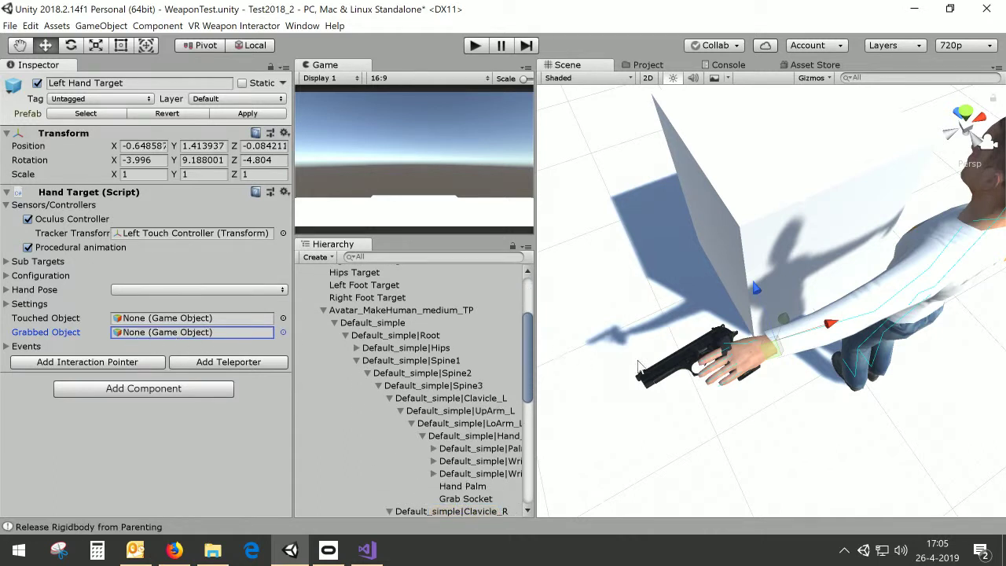
# Assign WPN_M9 from the scene root as the Left Hand Target's Grabbed Object again and inspect the grip
pyautogui.scroll(5, 639, 368)
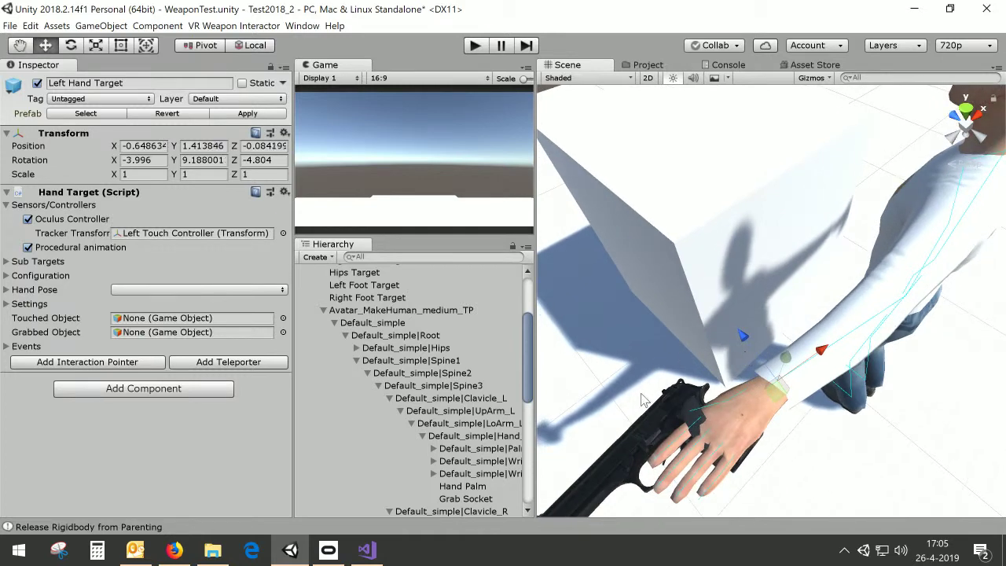
pyautogui.moveTo(642, 394); pyautogui.dragTo(698, 329, button='middle')
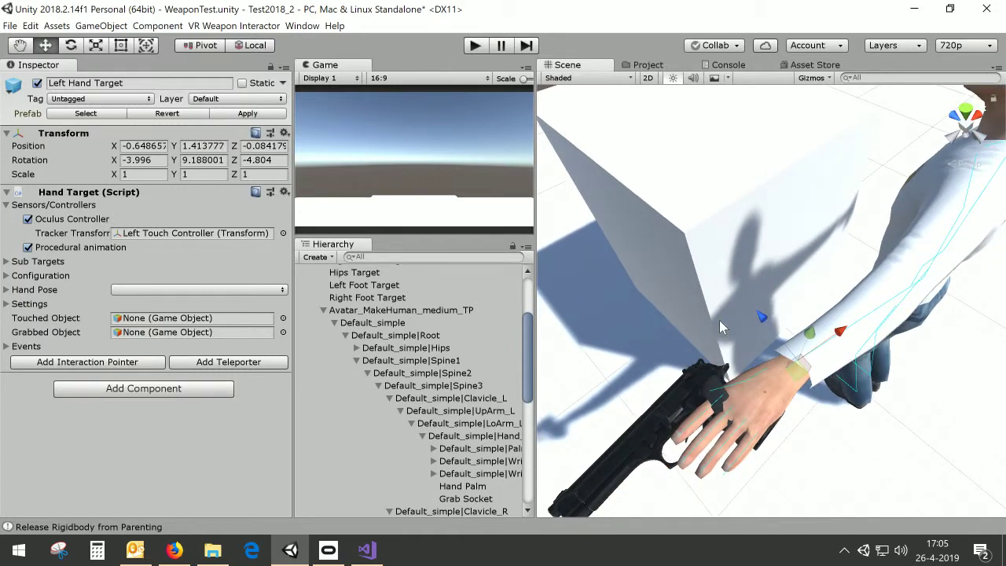
pyautogui.scroll(-10, 345, 399)
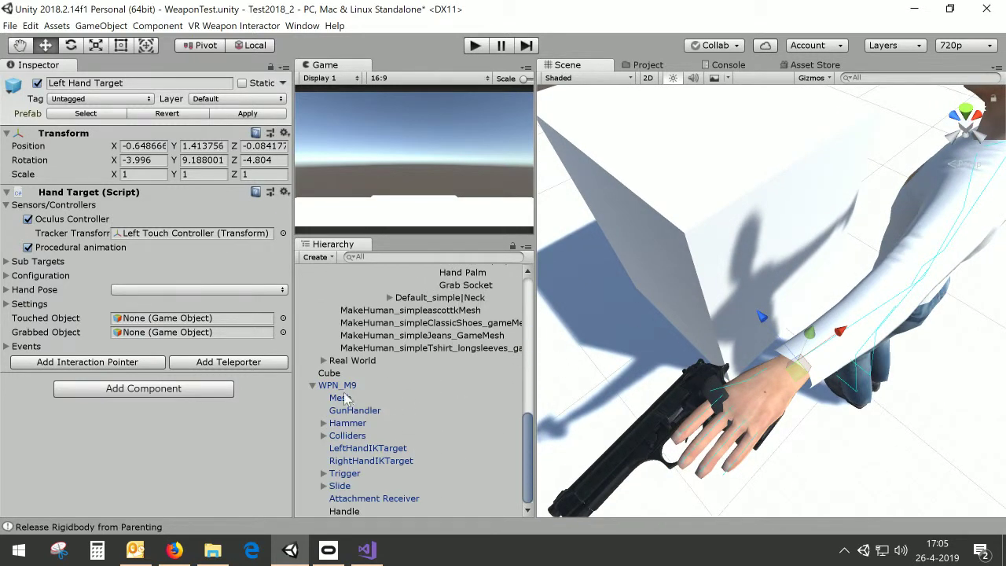
pyautogui.moveTo(338, 385); pyautogui.dragTo(143, 335)
pyautogui.moveTo(814, 399); pyautogui.dragTo(735, 405, button='right')
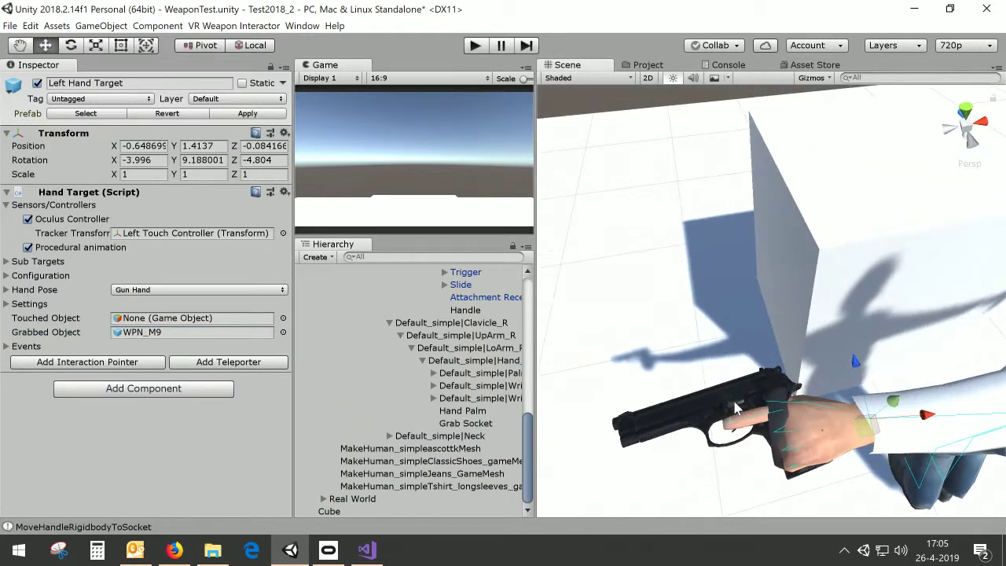
pyautogui.keyDown('alt'); pyautogui.moveTo(736, 408); pyautogui.dragTo(768, 401); pyautogui.keyUp('alt')
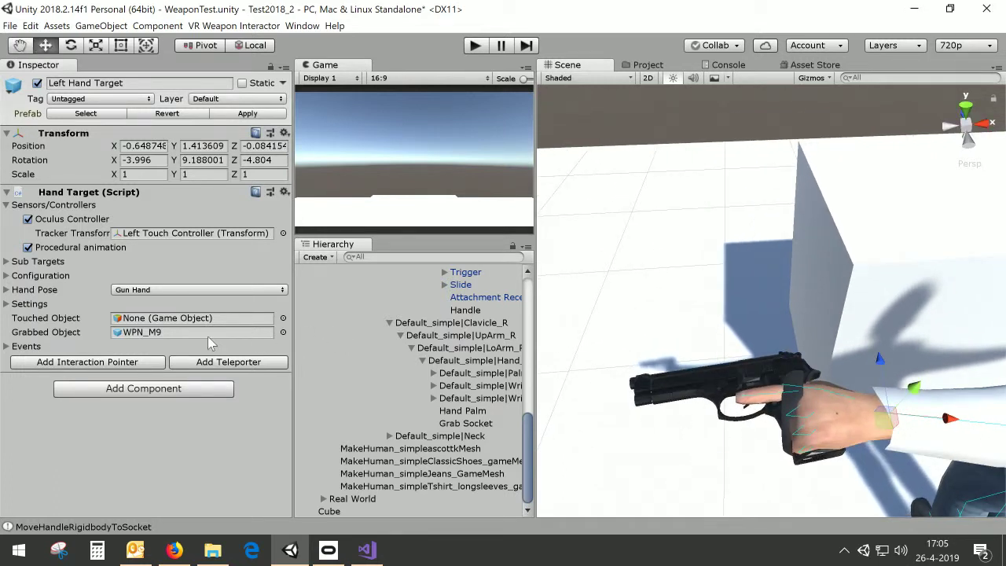
# Select the grabbed WPN_M9 and shift it back into the left hand to about X -0.01, Y 0.179, Z -0.026
pyautogui.doubleClick(125, 332)
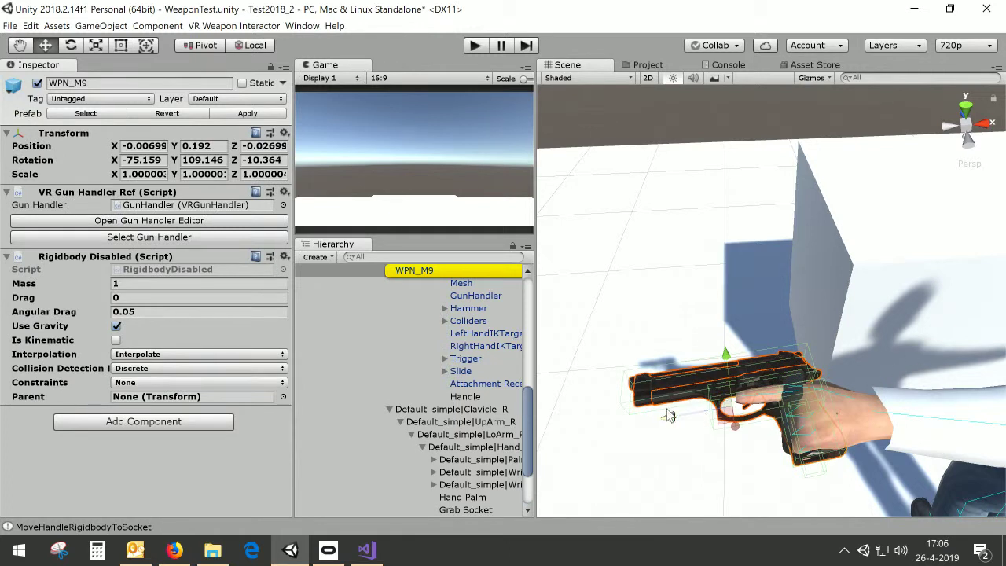
pyautogui.moveTo(668, 415); pyautogui.dragTo(681, 416)
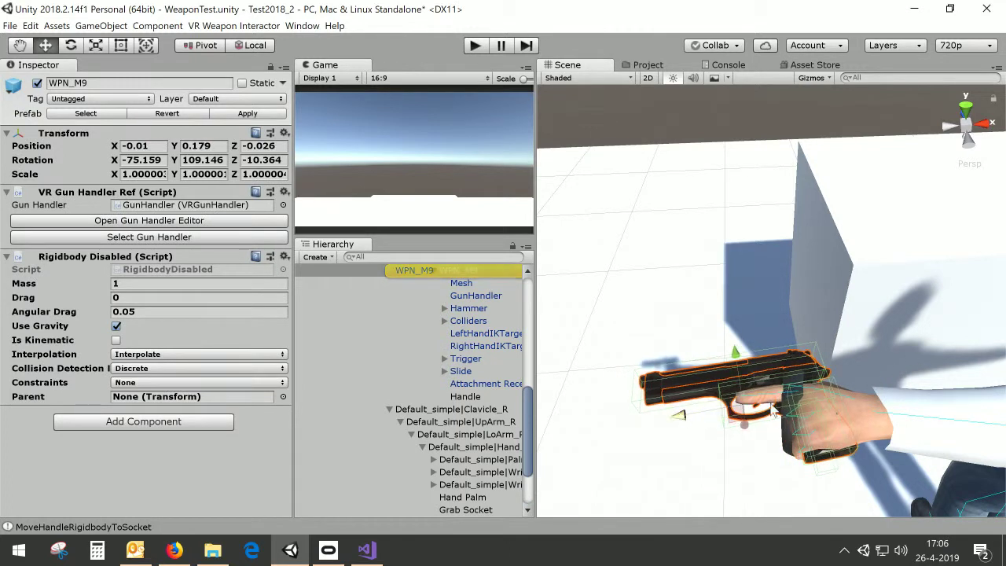
pyautogui.moveTo(818, 385); pyautogui.dragTo(832, 359, button='right')
pyautogui.moveTo(832, 359); pyautogui.dragTo(830, 356, button='middle')
pyautogui.moveTo(830, 357)
pyautogui.keyDown('alt'); pyautogui.mouseDown()
pyautogui.moveTo(795, 380)
pyautogui.moveTo(811, 361)
pyautogui.mouseUp(); pyautogui.keyUp('alt')
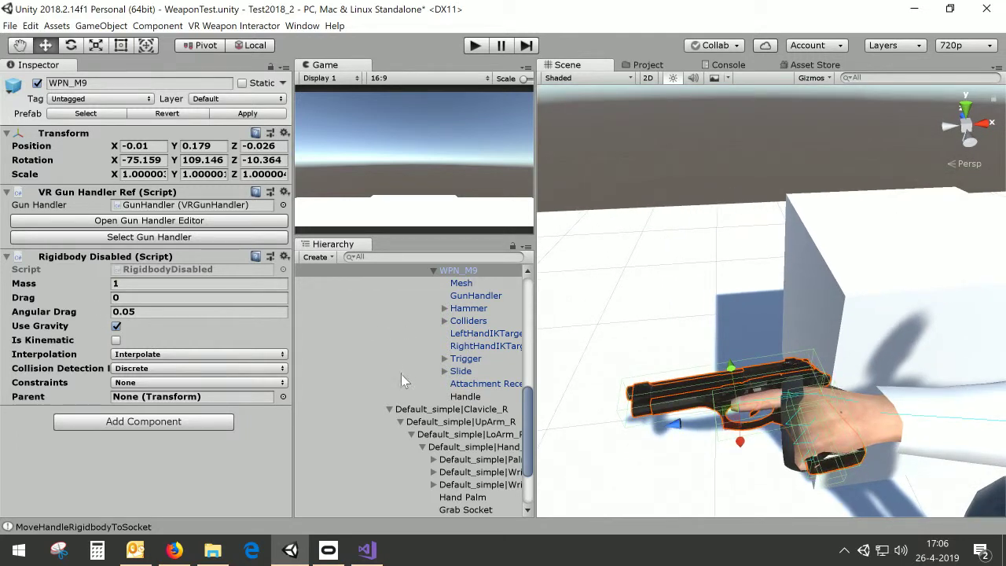
# Expand the Left Hand Target's Hand Pose settings and enable editing of the Gun Hand pose
pyautogui.scroll(10, 404, 372)
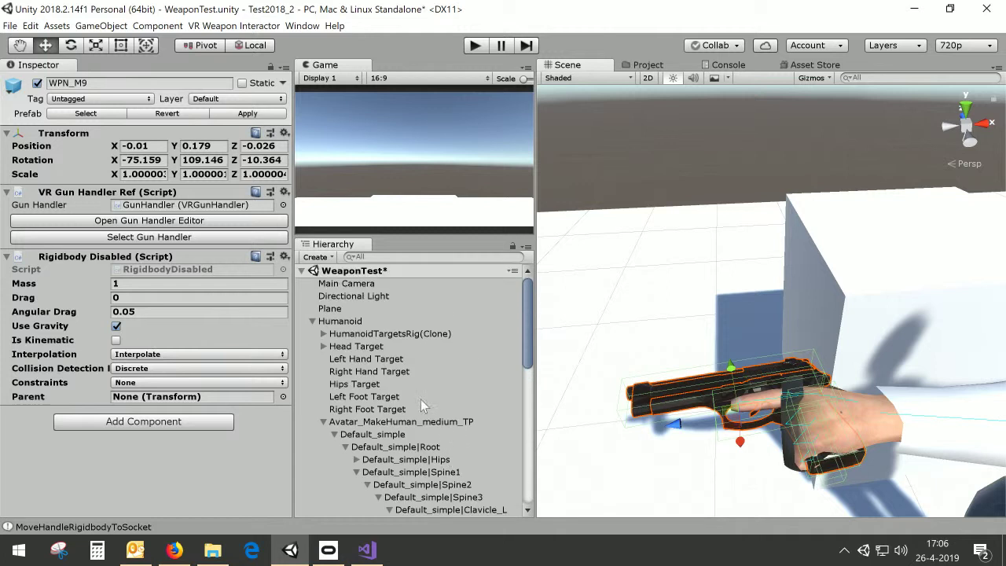
pyautogui.click(356, 360)
pyautogui.press('f')
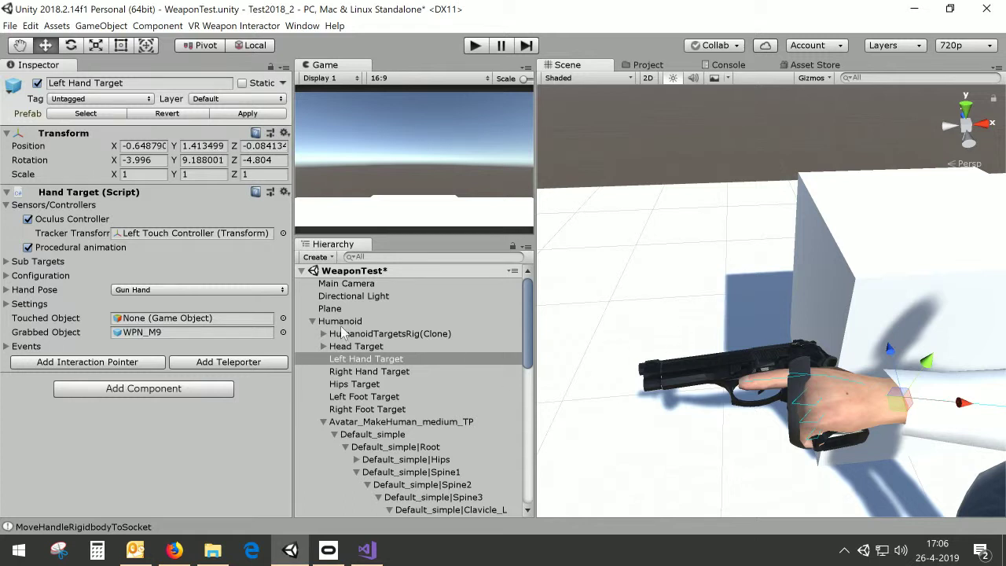
pyautogui.click(405, 357)
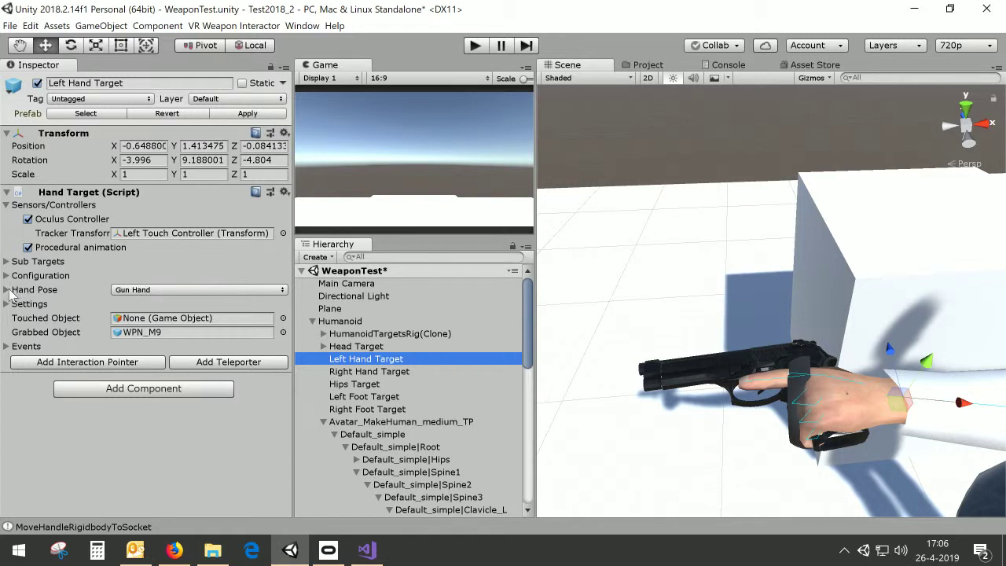
pyautogui.click(7, 291)
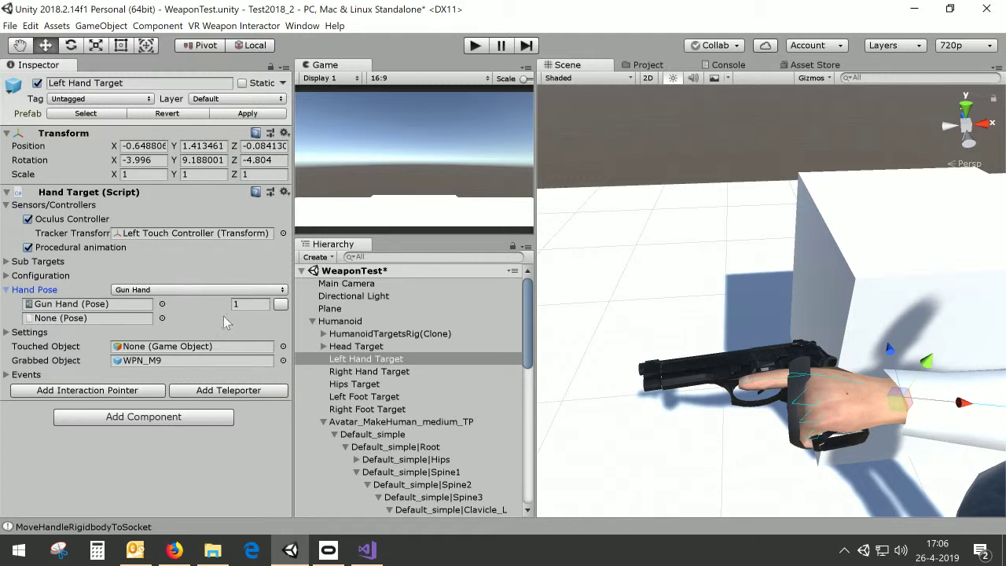
pyautogui.click(282, 305)
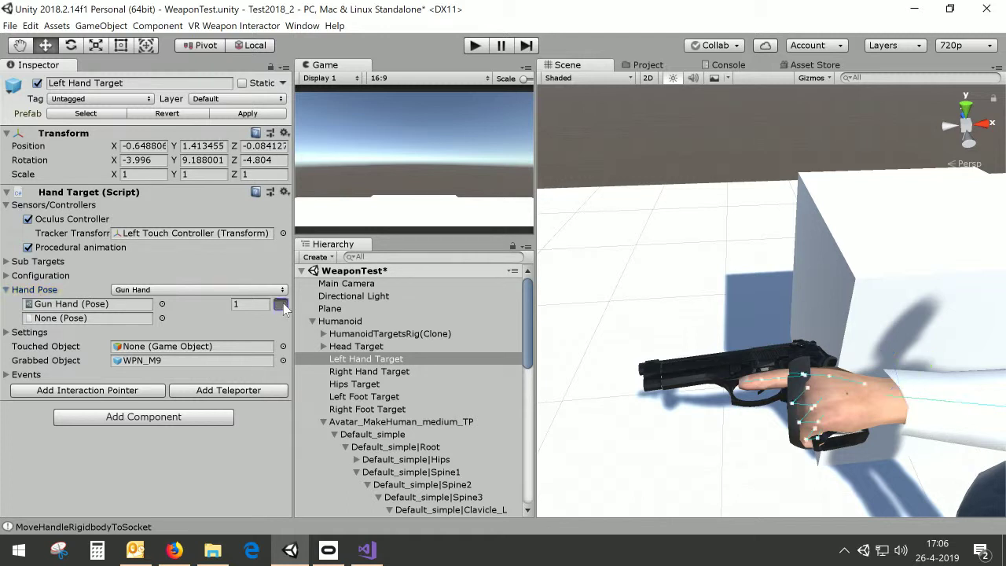
# Rotate the left index finger's intermediate bone so the finger bends toward the pistol's trigger
pyautogui.moveTo(819, 371); pyautogui.dragTo(862, 365, button='right')
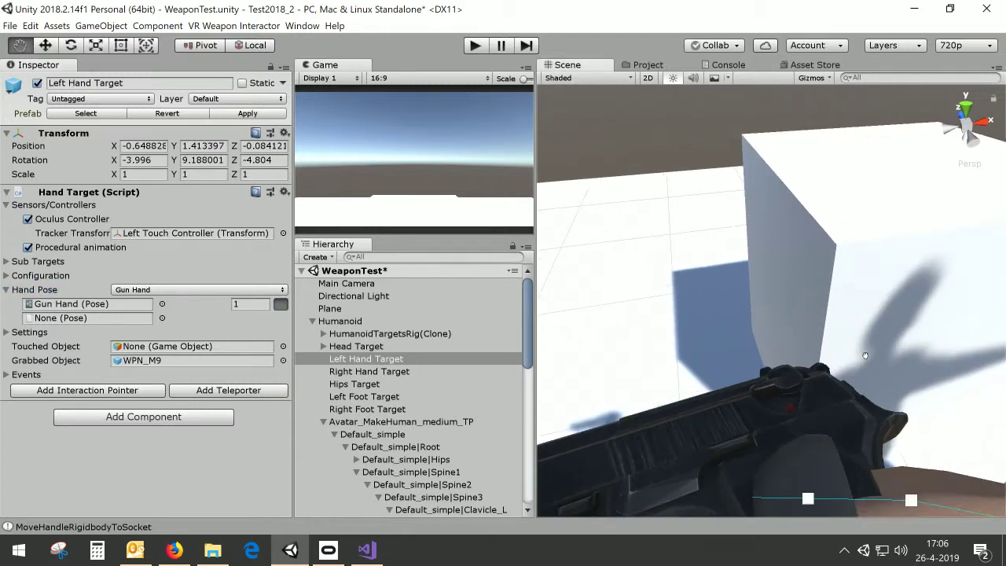
pyautogui.scroll(-3, 865, 355)
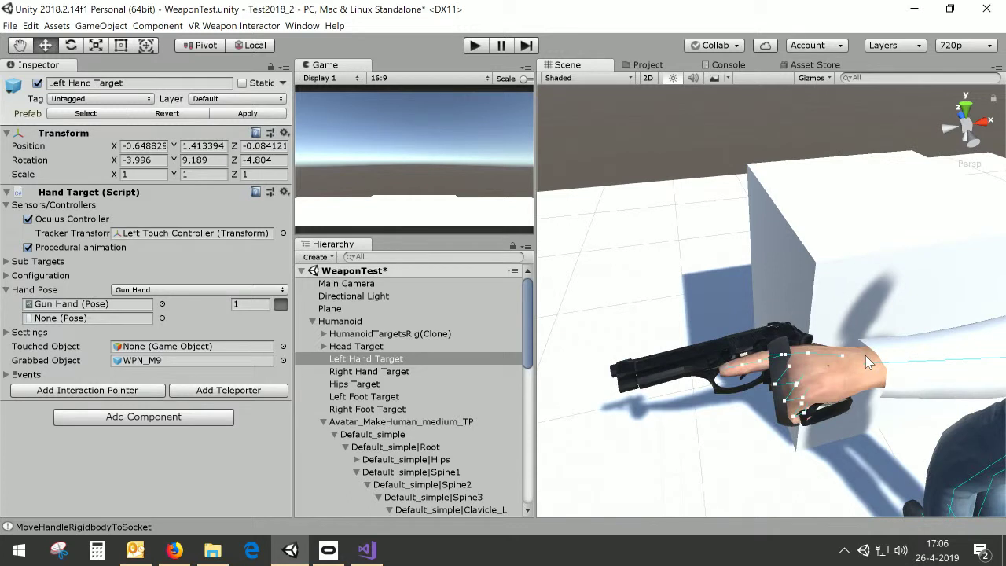
pyautogui.click(761, 366)
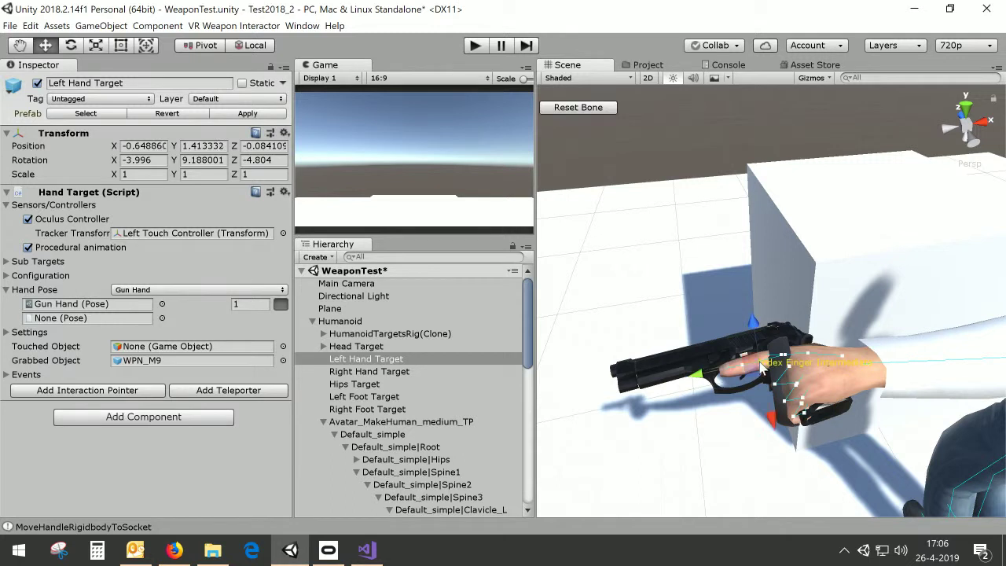
pyautogui.click(71, 45)
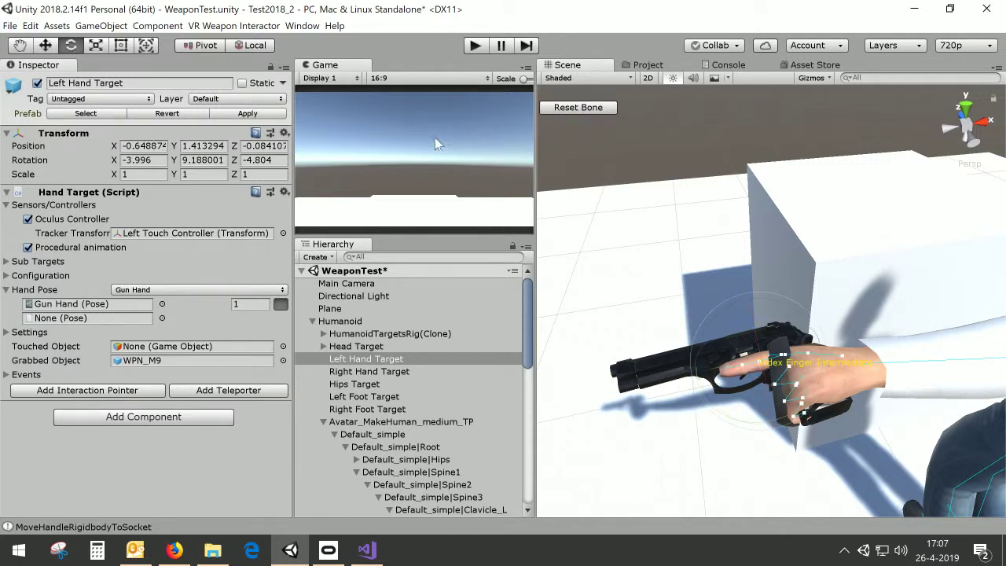
pyautogui.moveTo(754, 312); pyautogui.dragTo(720, 338)
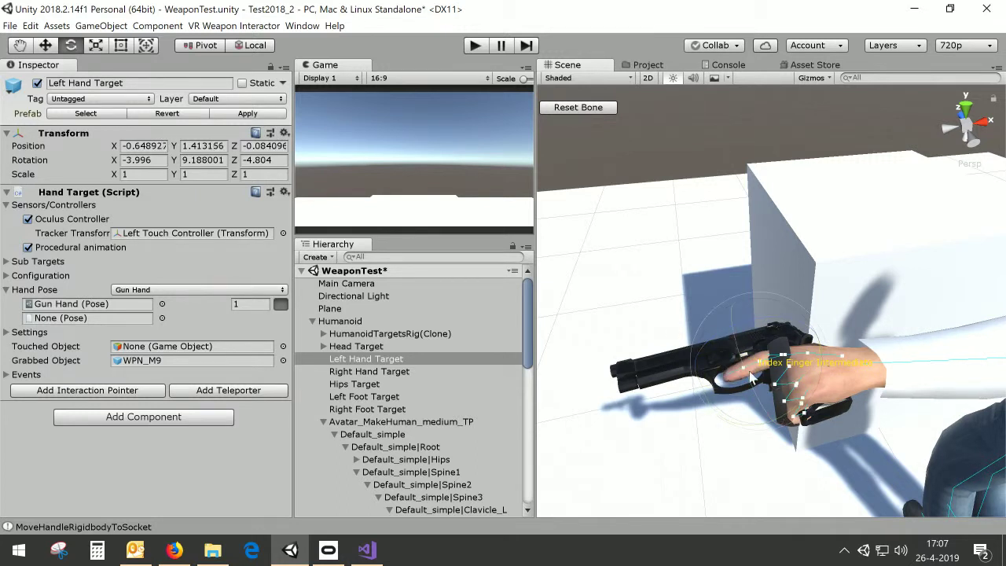
# Rotate the left index finger's distal bone so the fingertip curls inside the M9's trigger guard
pyautogui.scroll(3, 748, 368)
pyautogui.scroll(-3, 748, 367)
pyautogui.moveTo(743, 397); pyautogui.dragTo(763, 313, button='middle')
pyautogui.click(763, 314)
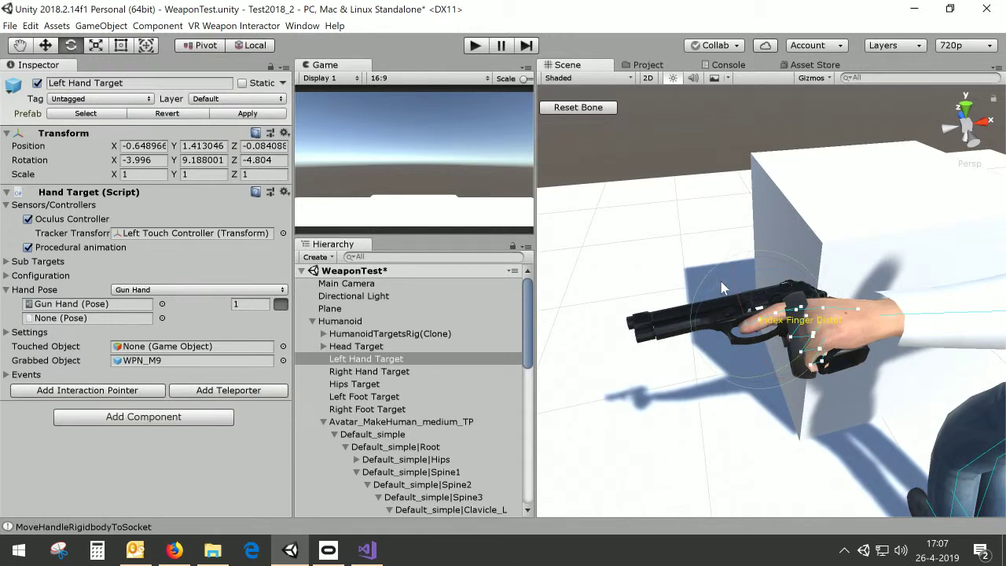
pyautogui.moveTo(721, 281); pyautogui.dragTo(674, 305)
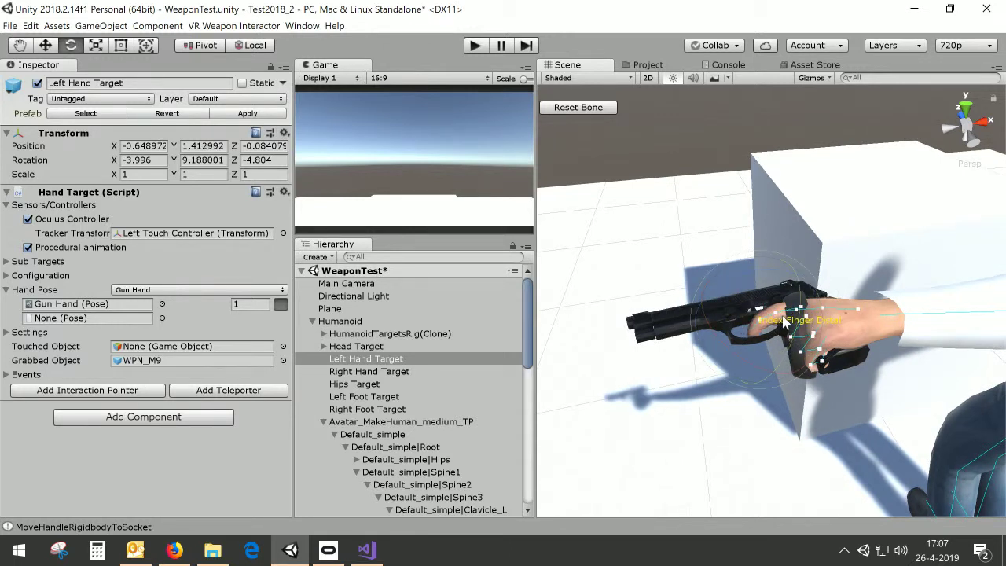
# Fine-tune the index finger's intermediate bone rotation and turn off editing of the Gun Hand pose
pyautogui.click(777, 312)
pyautogui.moveTo(755, 279); pyautogui.dragTo(744, 270)
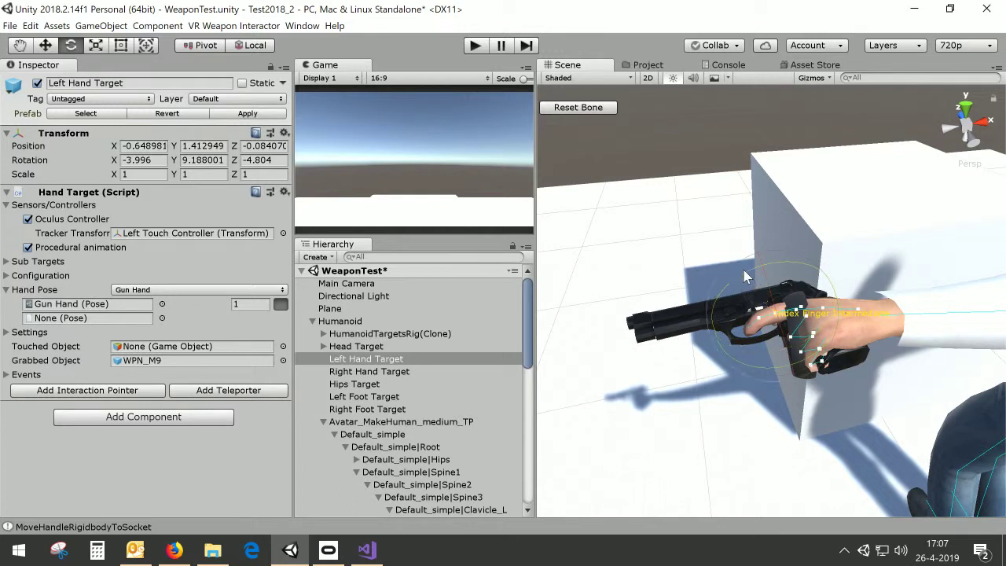
pyautogui.moveTo(778, 347); pyautogui.dragTo(770, 340, button='right')
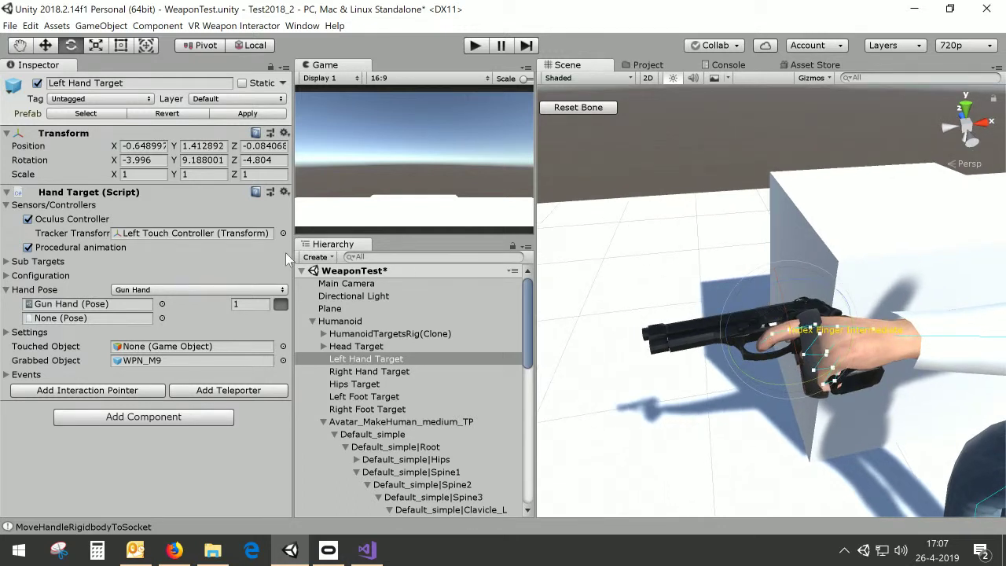
pyautogui.click(280, 306)
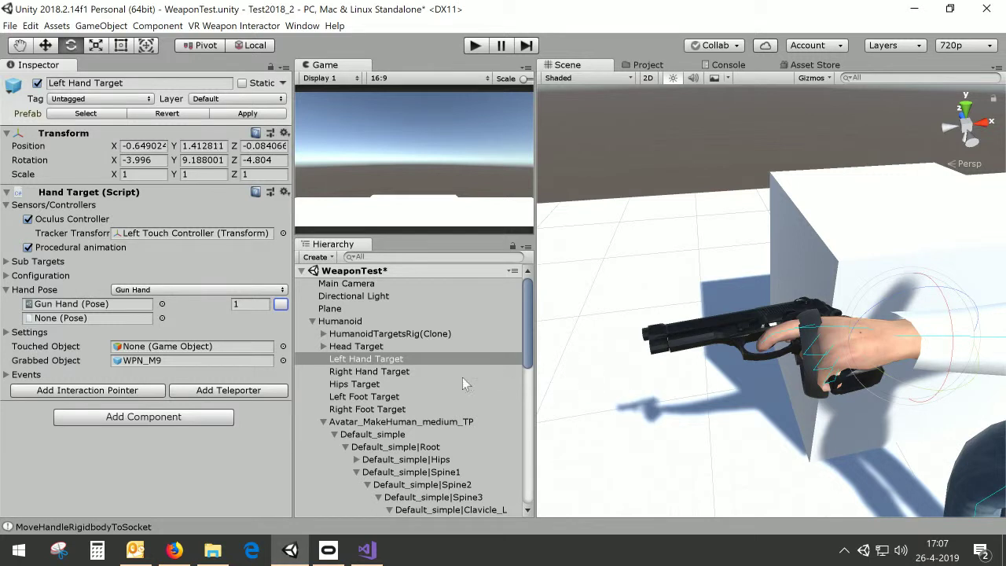
# Locate the grabbed WPN_M9 under the avatar's left hand bone and select its Handle child object
pyautogui.click(325, 423)
pyautogui.click(324, 422)
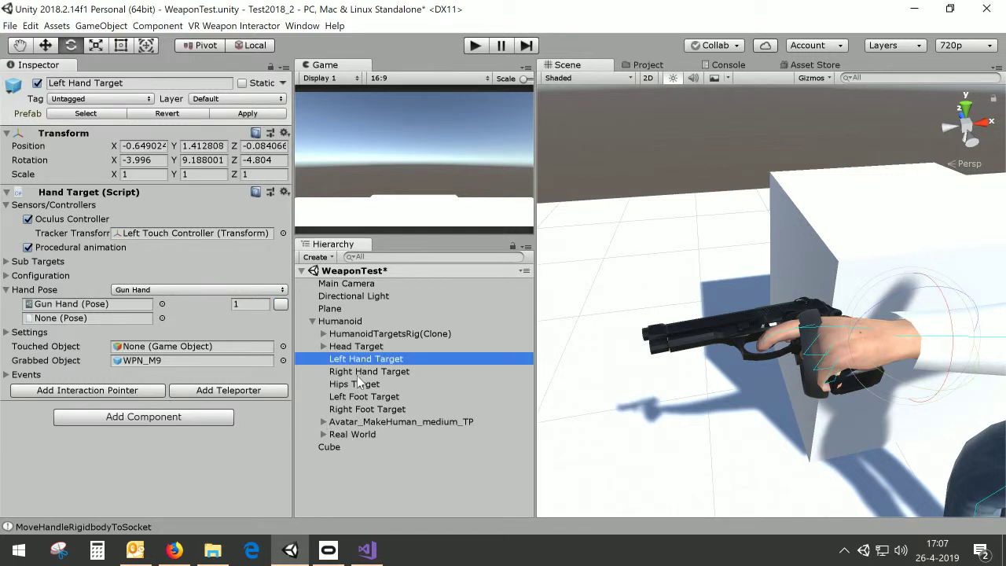
pyautogui.click(323, 422)
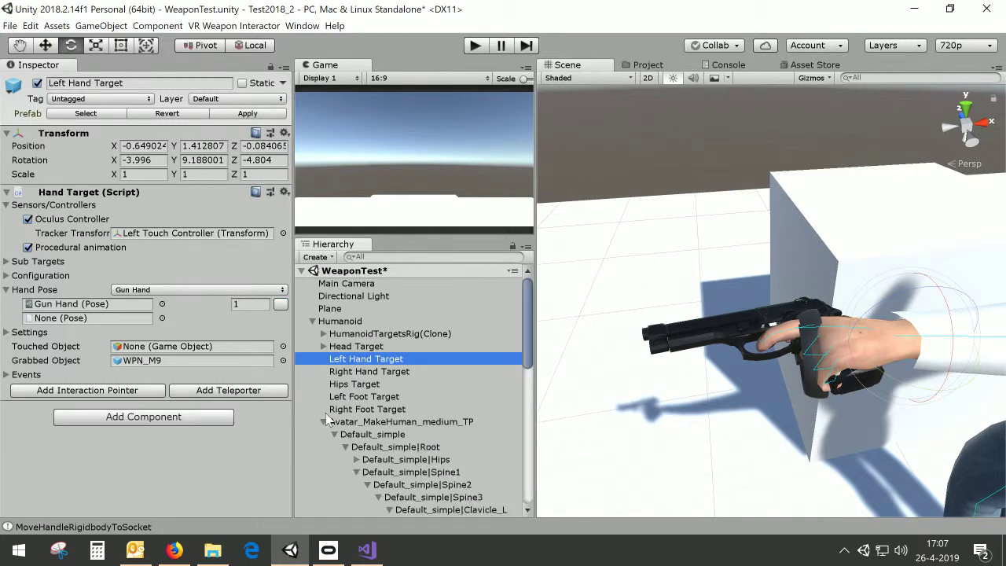
pyautogui.doubleClick(128, 360)
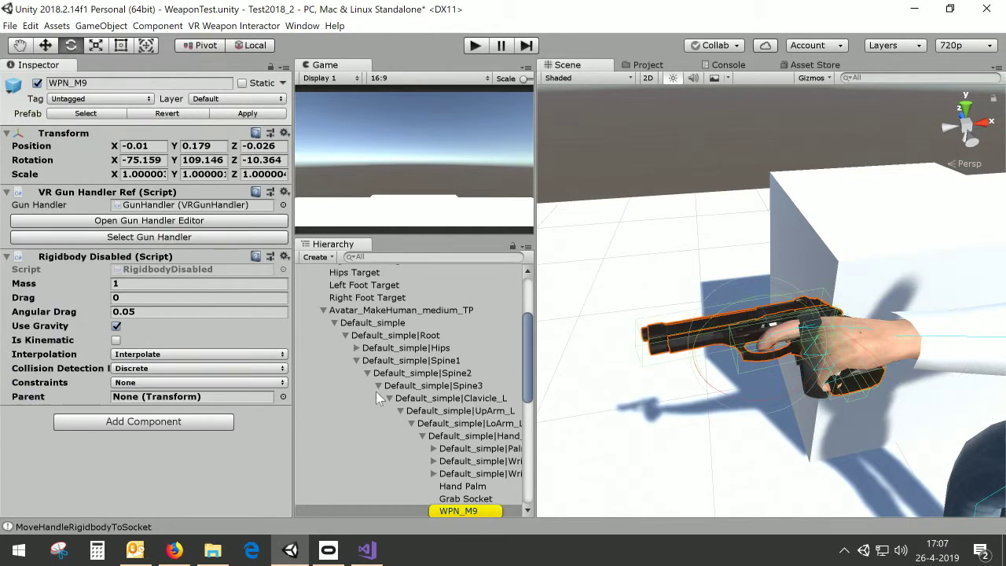
pyautogui.scroll(-4, 377, 392)
pyautogui.click(461, 372)
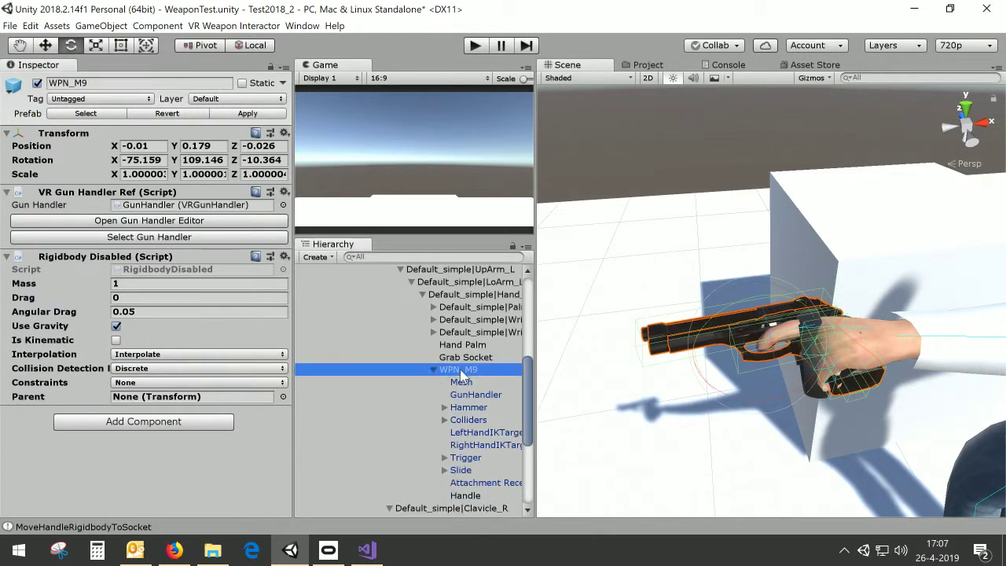
pyautogui.scroll(-2, 462, 376)
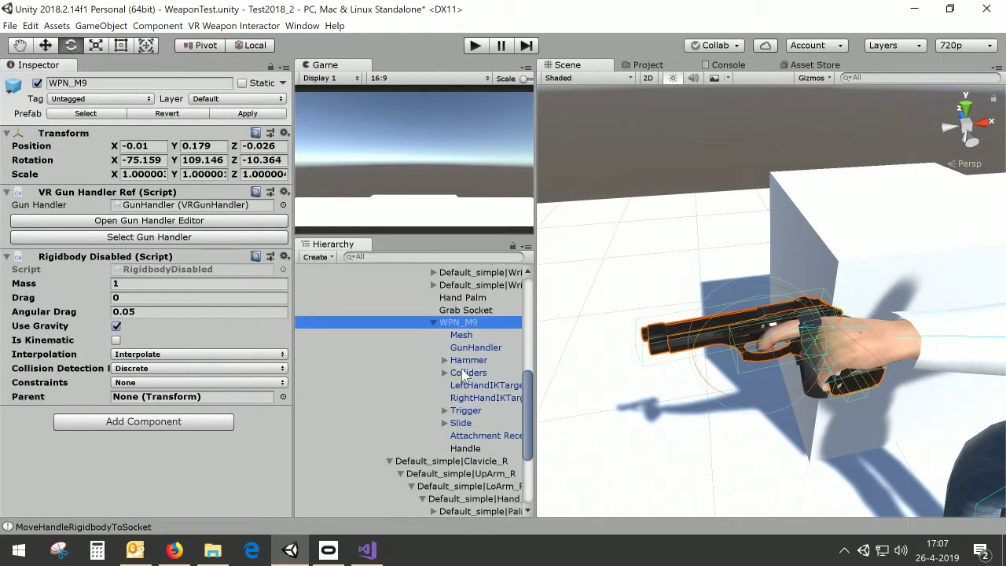
pyautogui.click(467, 451)
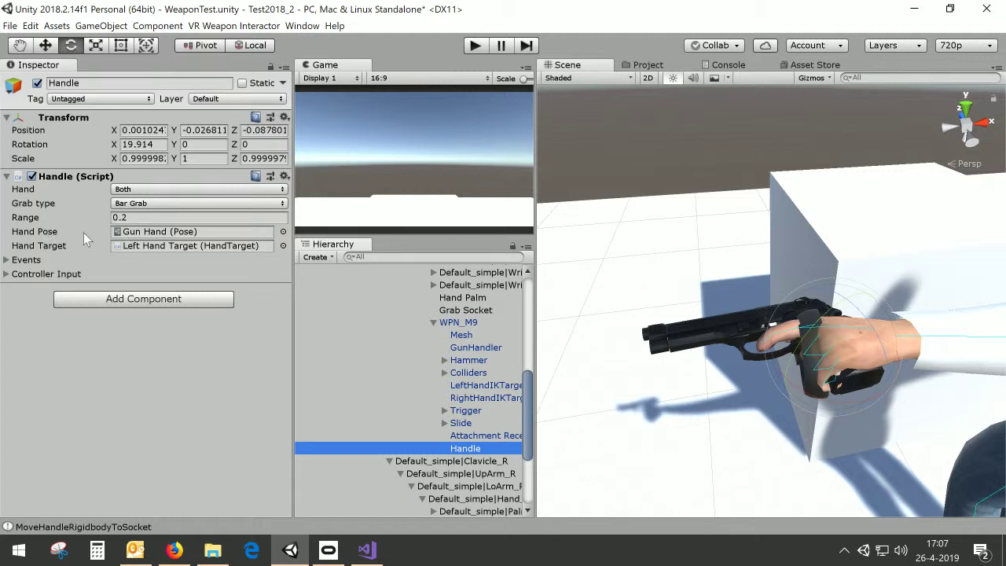
# Expand the Handle's Controller Input settings and set the controller type to Oculus
pyautogui.click(14, 275)
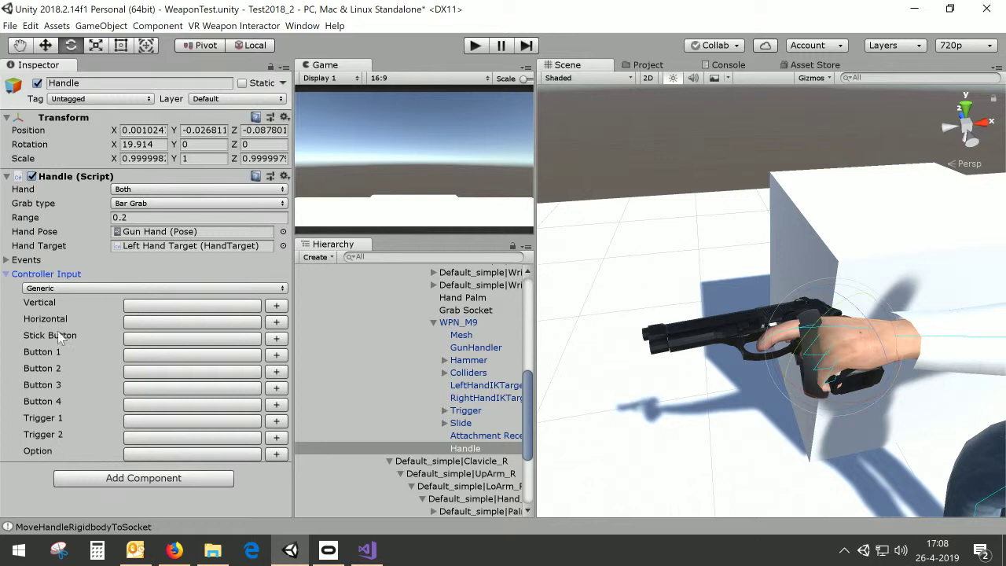
pyautogui.click(52, 289)
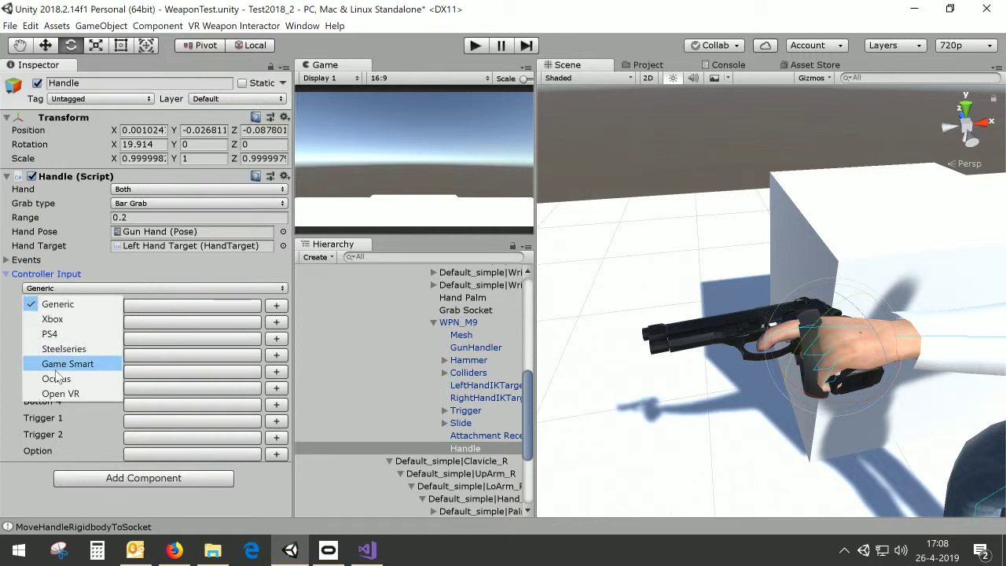
pyautogui.click(57, 379)
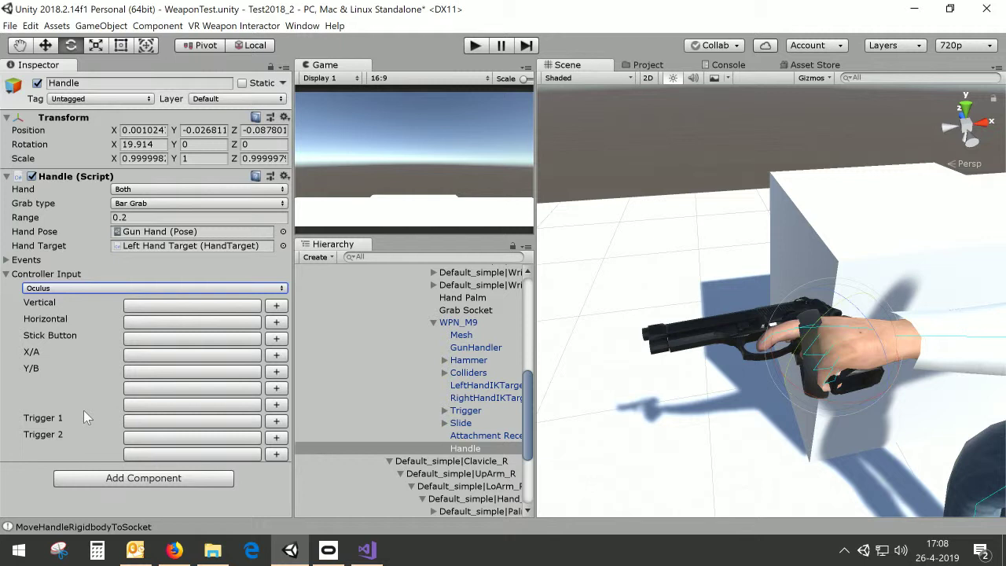
# Expand the Handle's Trigger 1 input and set its Event Type to On Start
pyautogui.click(153, 422)
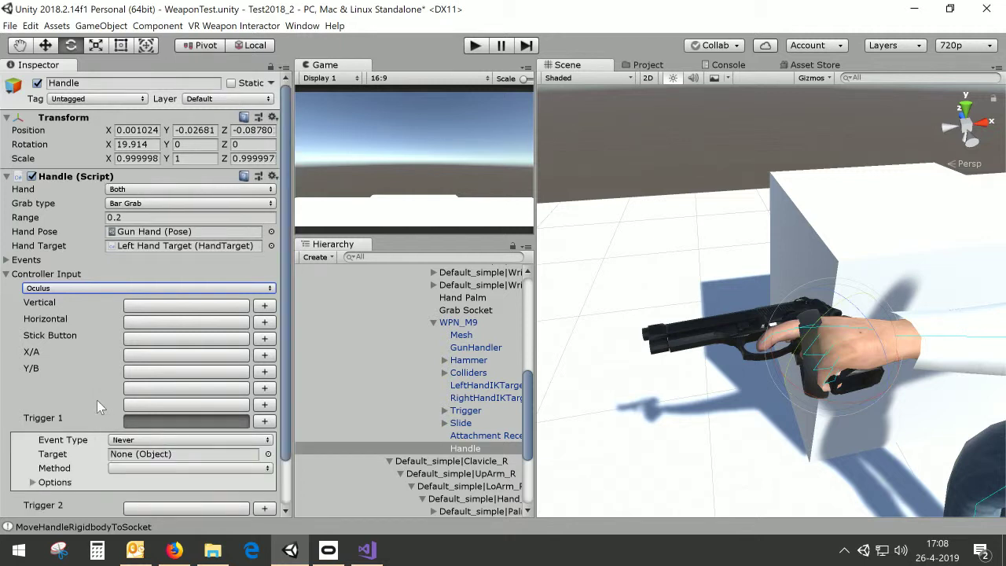
pyautogui.scroll(-2, 101, 405)
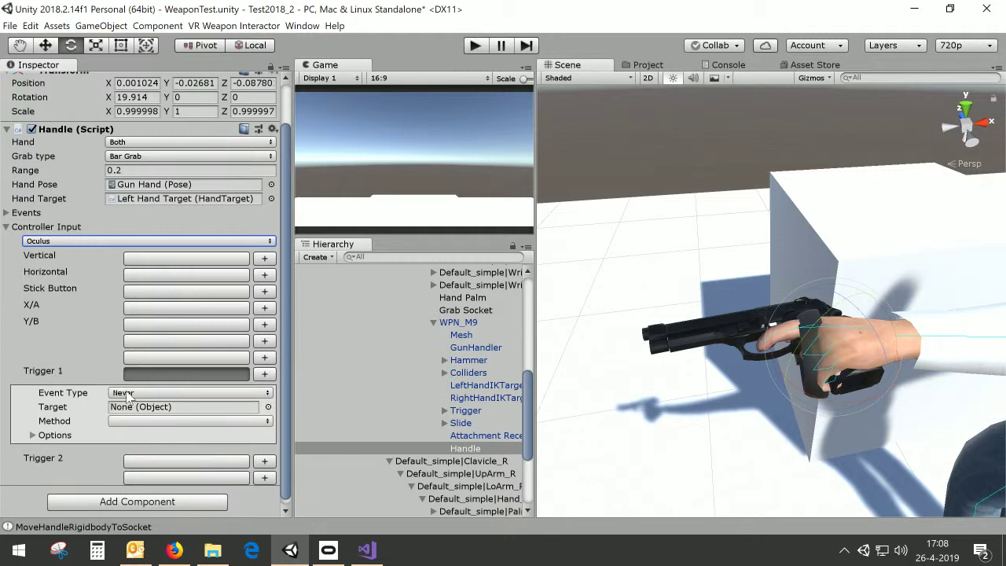
pyautogui.click(130, 395)
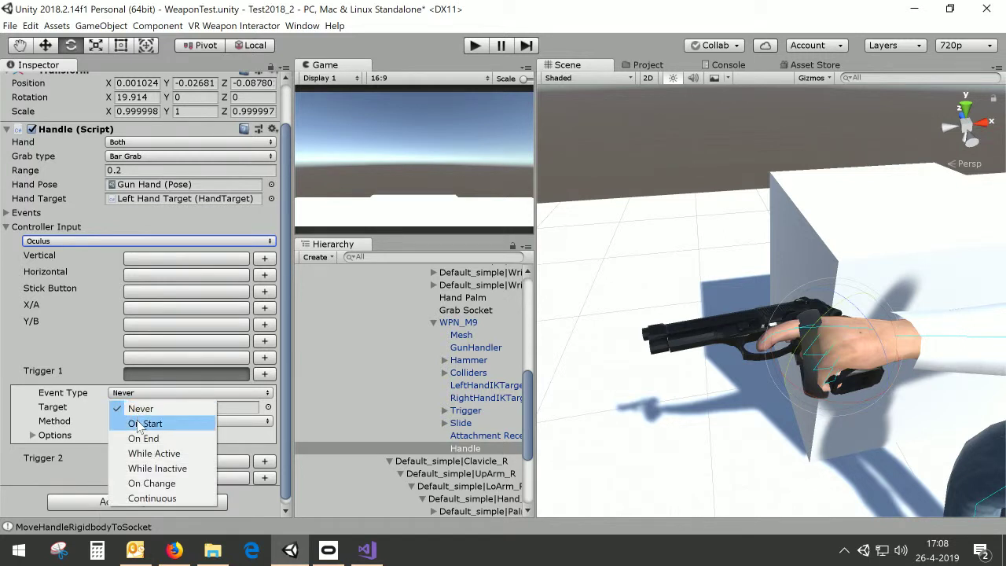
pyautogui.click(139, 424)
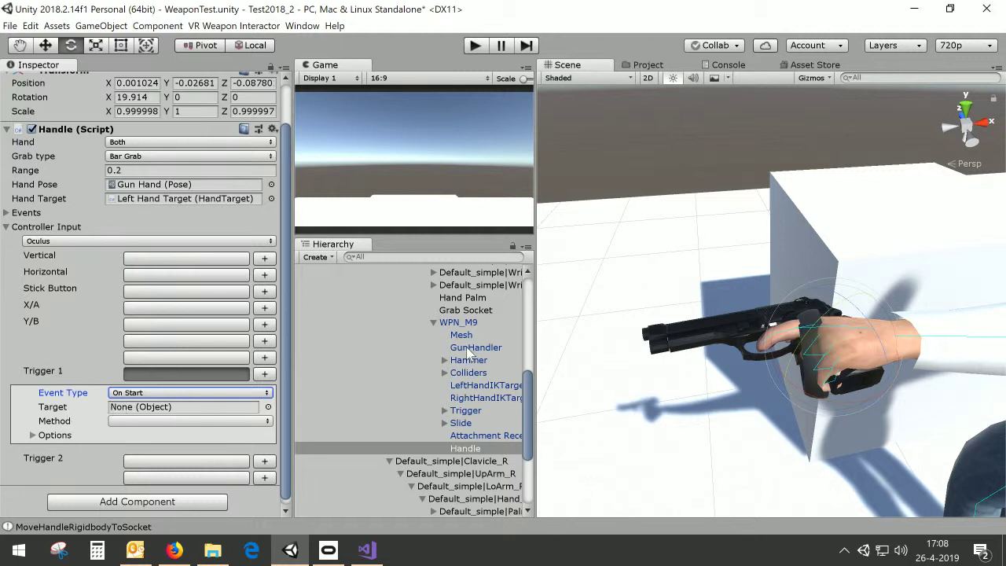
# Assign GunHandler as the Trigger 1 event's Target and choose VRGunHandler's Shoot () as its Method
pyautogui.moveTo(466, 351); pyautogui.dragTo(181, 410)
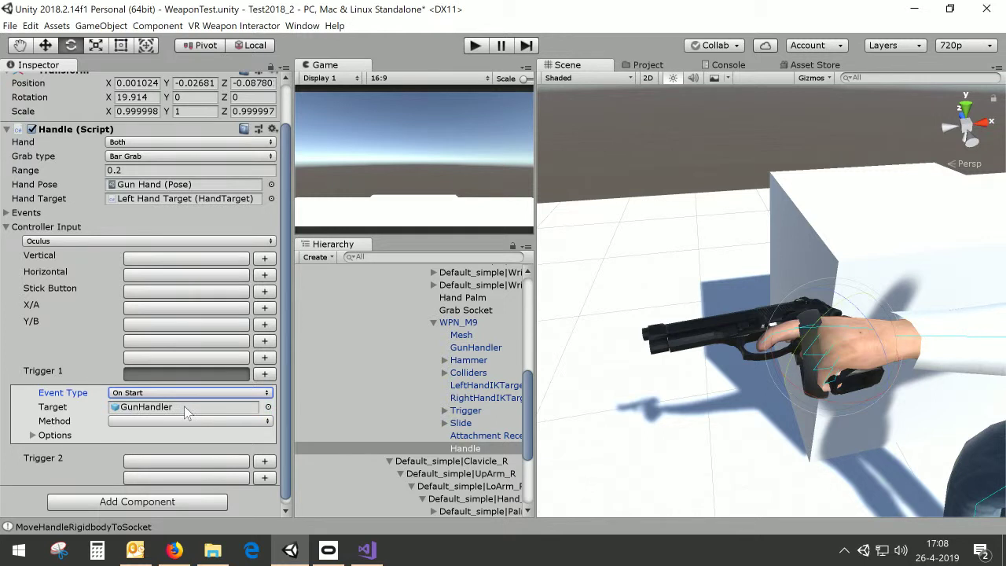
pyautogui.click(152, 422)
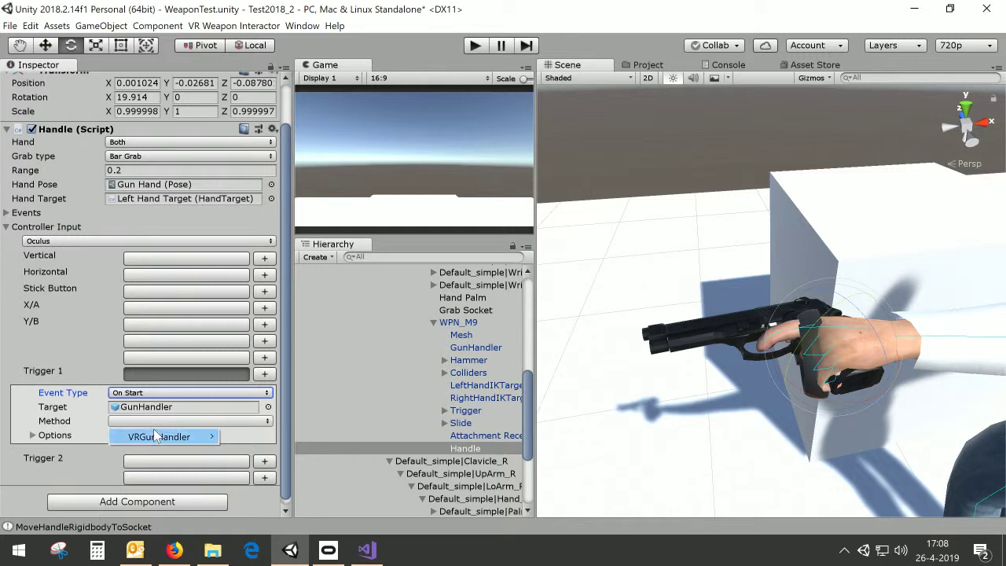
pyautogui.moveTo(159, 436)
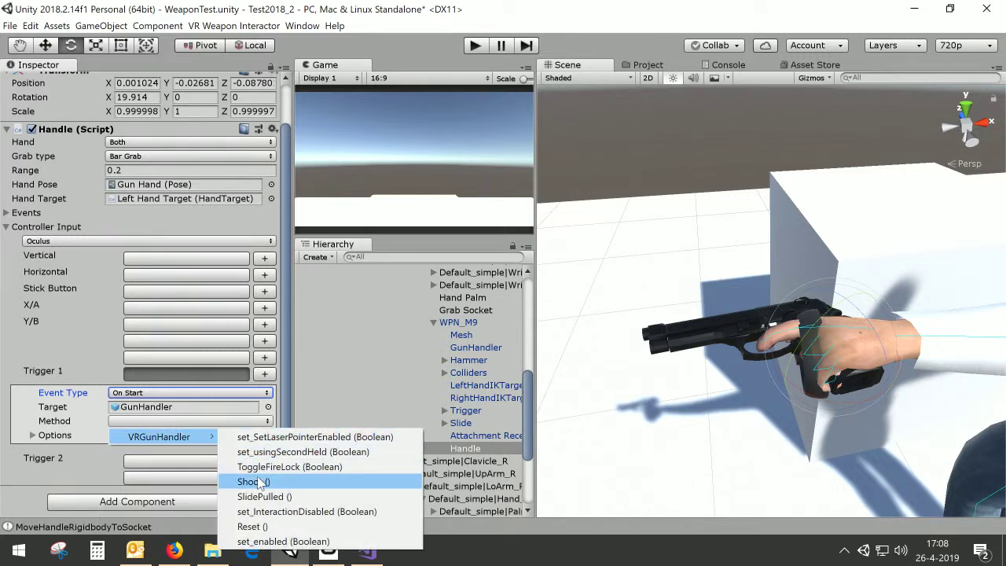
pyautogui.click(258, 482)
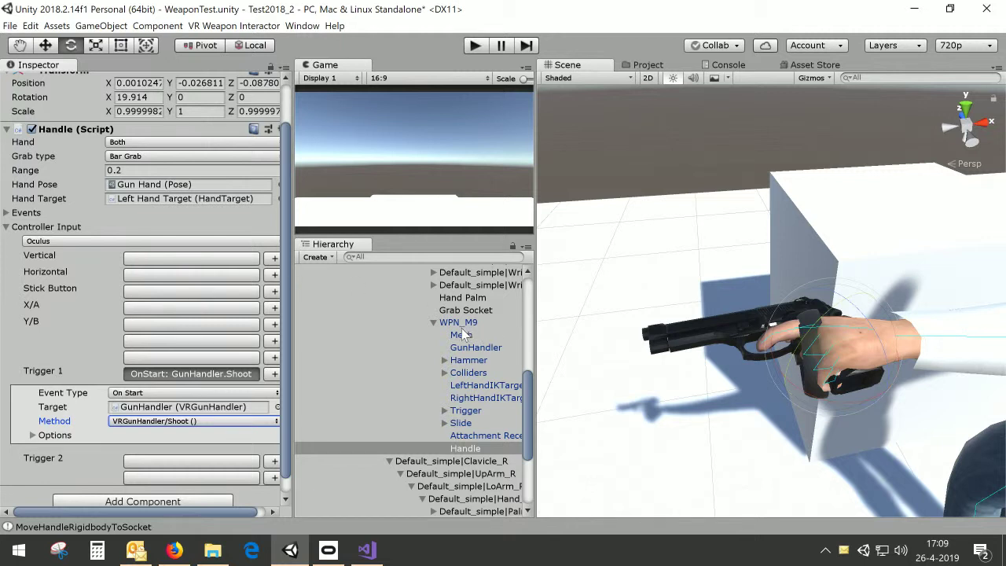
# Select the Humanoid's Left Hand Target and clear its Grabbed Object to release WPN_M9 from the hand
pyautogui.scroll(10, 416, 350)
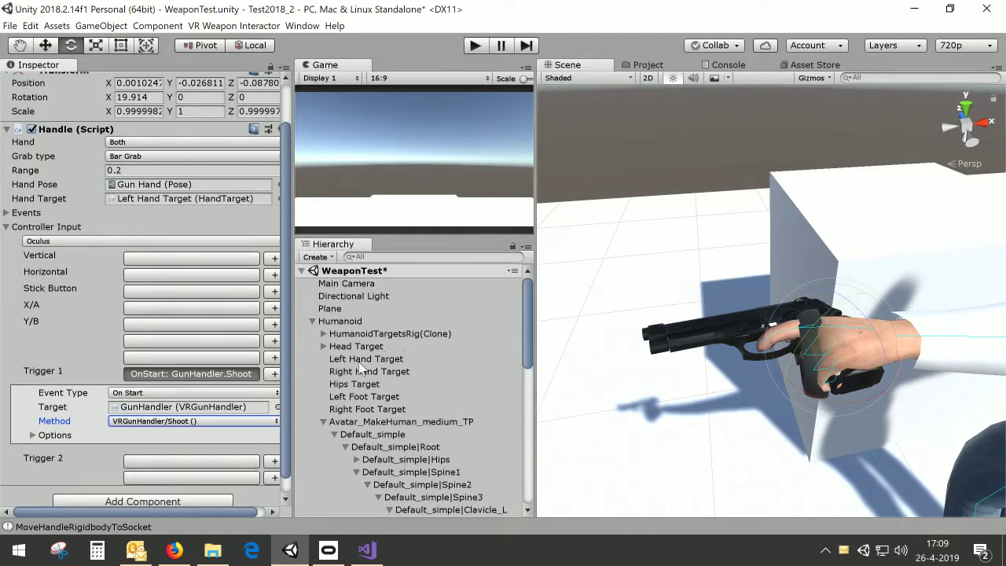
pyautogui.click(417, 356)
pyautogui.scroll(-5, 879, 208)
pyautogui.keyDown('alt'); pyautogui.moveTo(865, 222); pyautogui.dragTo(982, 344); pyautogui.keyUp('alt')
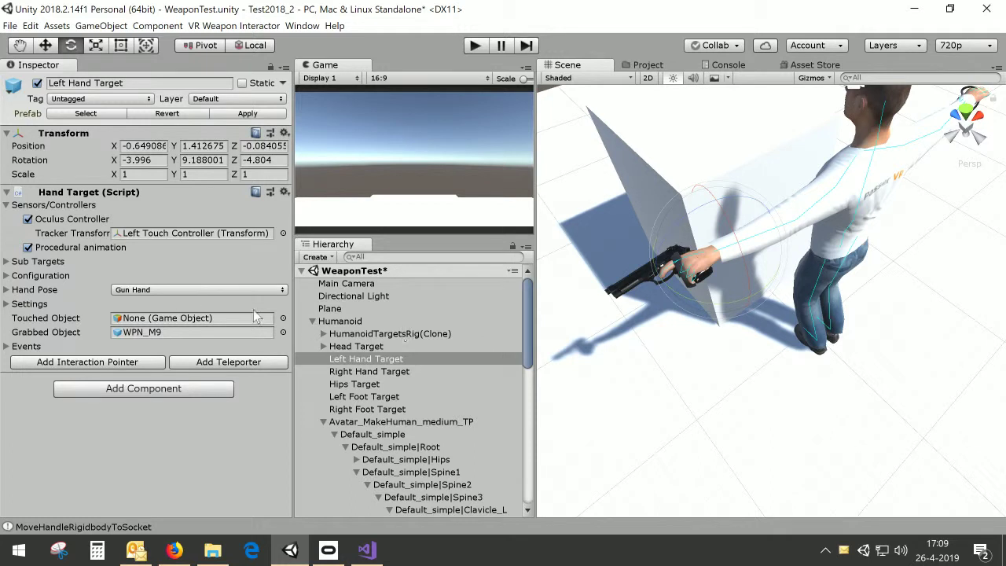
pyautogui.keyDown('alt'); pyautogui.moveTo(710, 197); pyautogui.dragTo(720, 214); pyautogui.keyUp('alt')
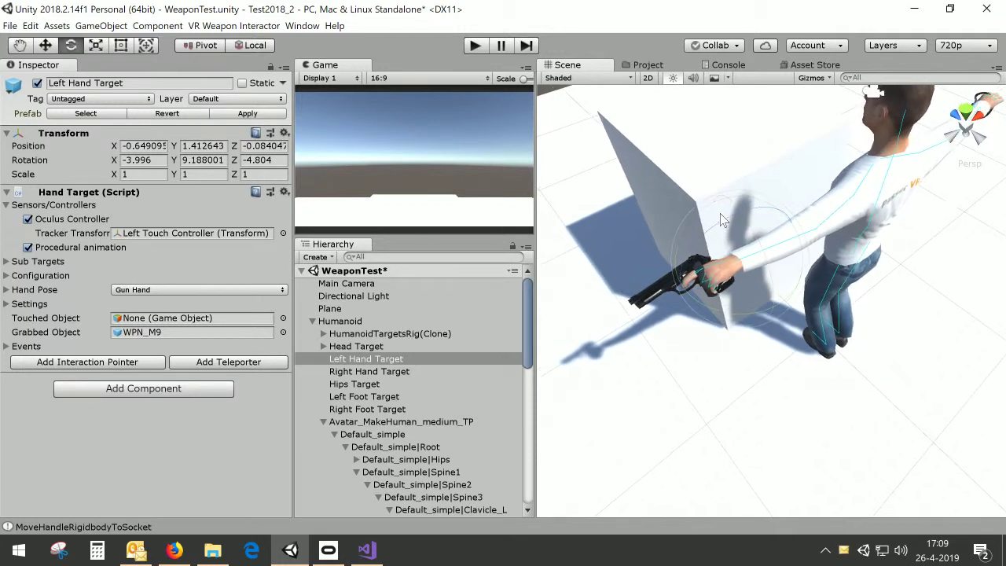
pyautogui.click(152, 331)
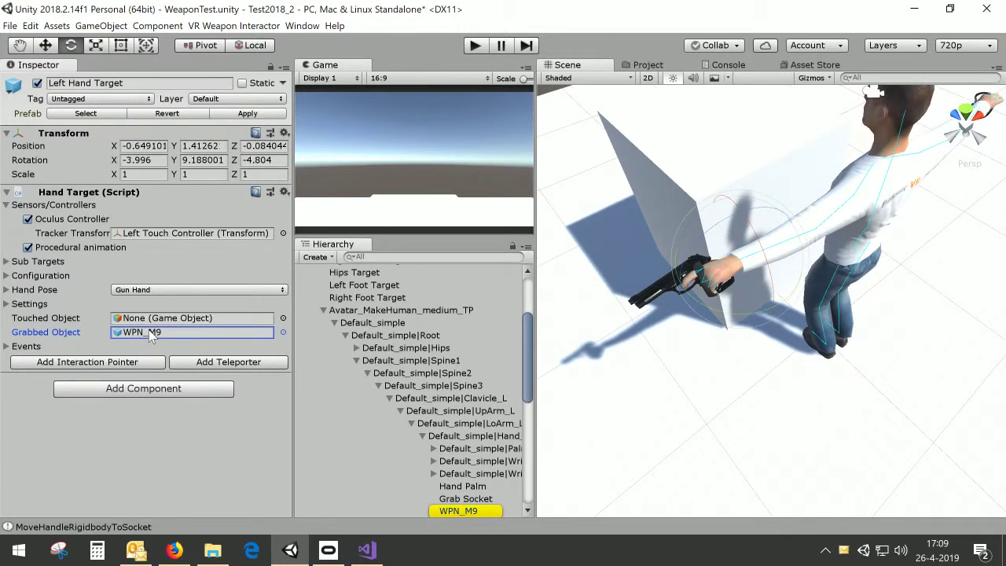
pyautogui.press('Delete')
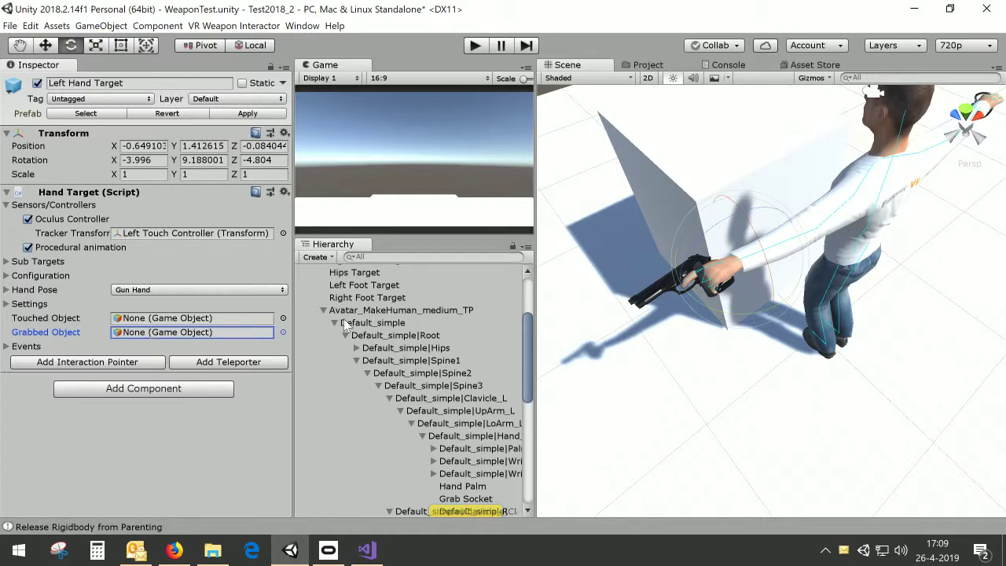
# Move WPN_M9 out of the Humanoid's hand to above the cube, at about X -0.309, Y 1.432, Z 0.633
pyautogui.scroll(-6, 338, 354)
pyautogui.click(349, 385)
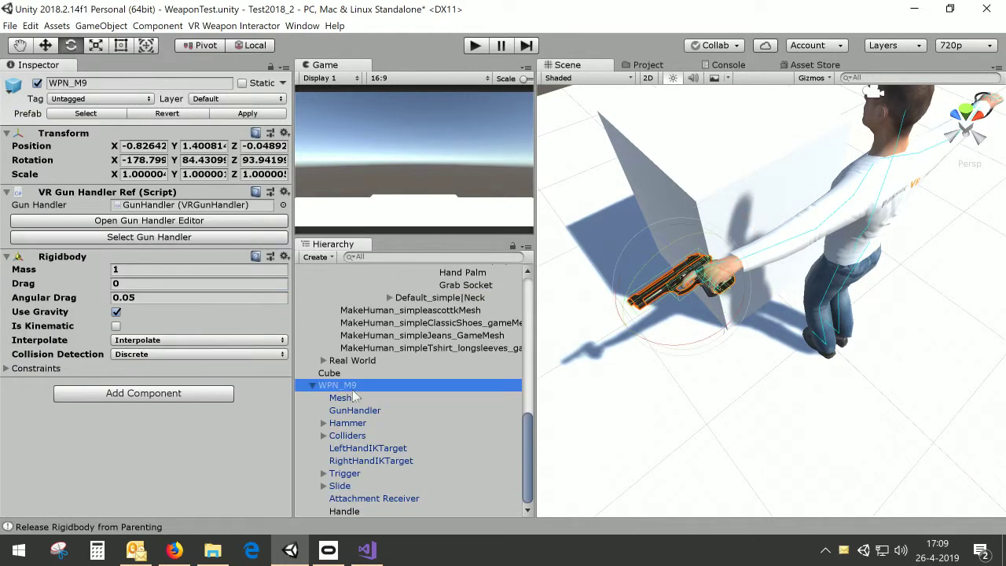
pyautogui.moveTo(718, 267); pyautogui.dragTo(739, 283, button='middle')
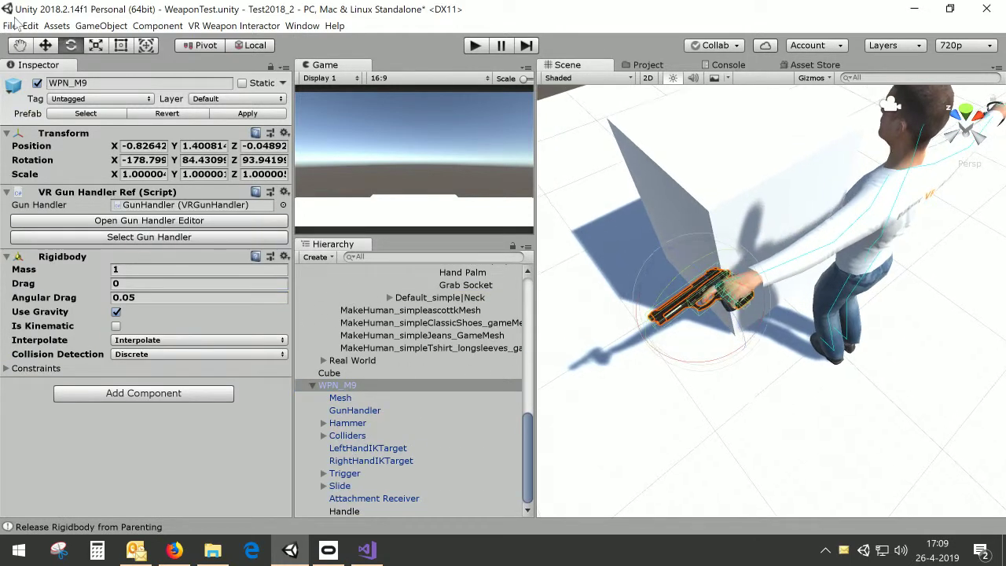
pyautogui.click(45, 45)
pyautogui.moveTo(660, 275); pyautogui.dragTo(568, 169)
pyautogui.moveTo(712, 190); pyautogui.dragTo(751, 216, button='middle')
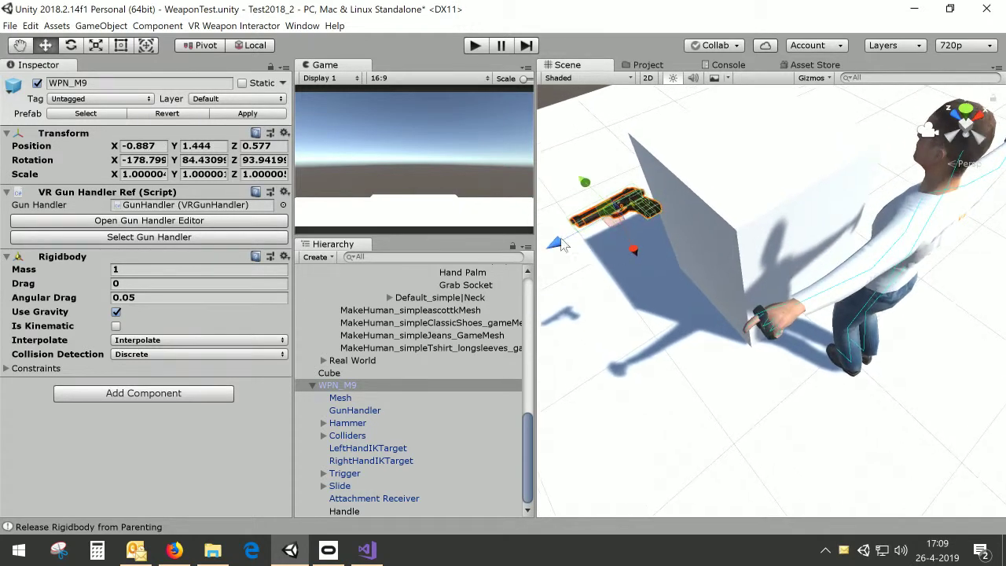
pyautogui.moveTo(560, 238); pyautogui.dragTo(670, 203)
pyautogui.moveTo(672, 206); pyautogui.dragTo(731, 272, button='middle')
pyautogui.moveTo(806, 272); pyautogui.dragTo(1005, 175, button='right')
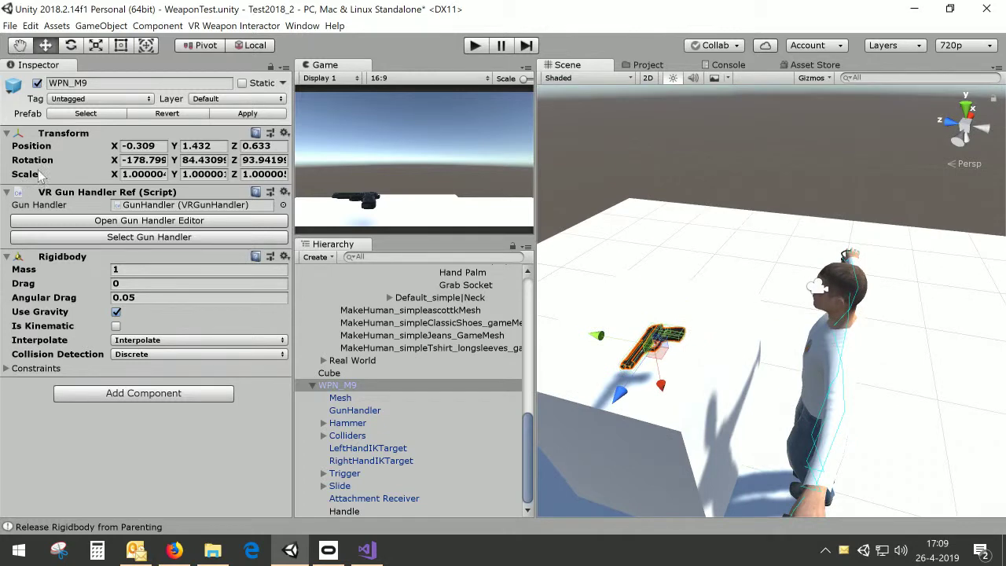
# Lower WPN_M9 onto the cube's top near the Humanoid, at about X -0.301, Y 1.272, Z 0.517
pyautogui.moveTo(764, 319); pyautogui.dragTo(916, 188, button='middle')
pyautogui.moveTo(657, 323); pyautogui.dragTo(696, 281, button='right')
pyautogui.moveTo(719, 338); pyautogui.dragTo(721, 373)
pyautogui.keyDown('alt'); pyautogui.moveTo(807, 350); pyautogui.dragTo(674, 340); pyautogui.keyUp('alt')
pyautogui.moveTo(772, 363); pyautogui.dragTo(733, 382, button='middle')
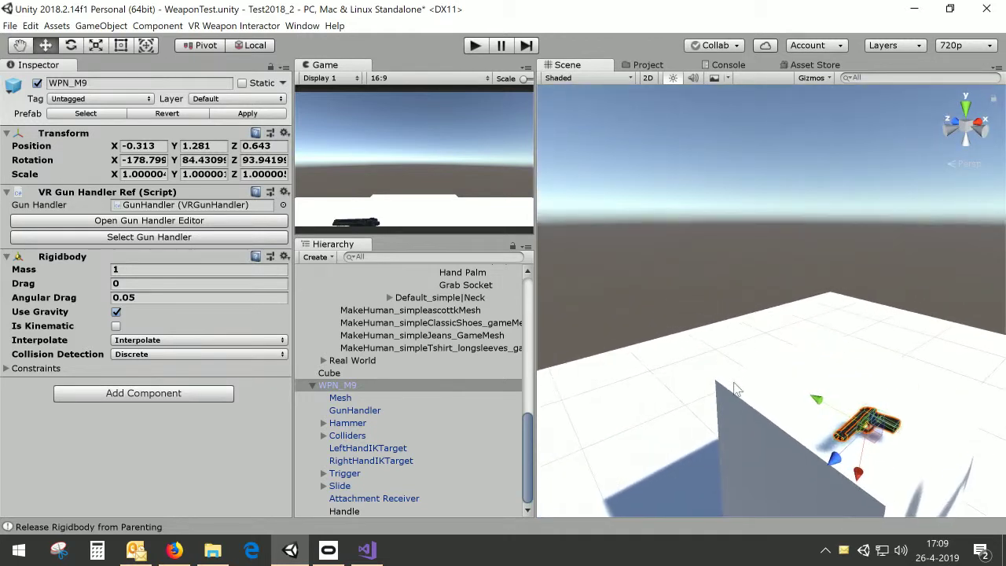
pyautogui.moveTo(816, 398); pyautogui.dragTo(833, 416)
pyautogui.moveTo(998, 409); pyautogui.dragTo(981, 408, button='middle')
pyautogui.keyDown('alt'); pyautogui.moveTo(845, 381); pyautogui.dragTo(597, 391); pyautogui.keyUp('alt')
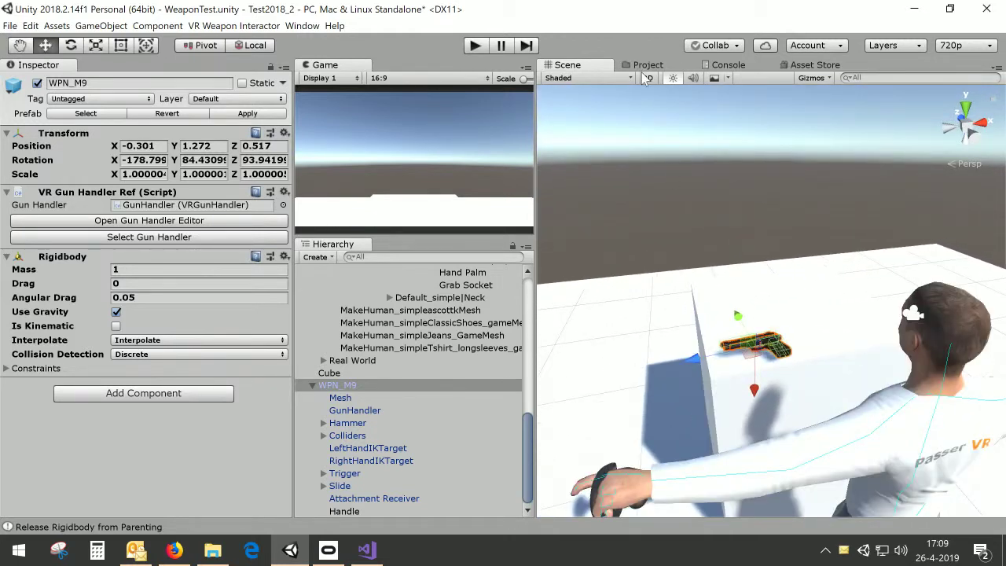
# Add the WPN_M9_Magazine prefab from VRWeaponInteractor's Prefabs/Ammo folder to the scene as a root object
pyautogui.click(648, 65)
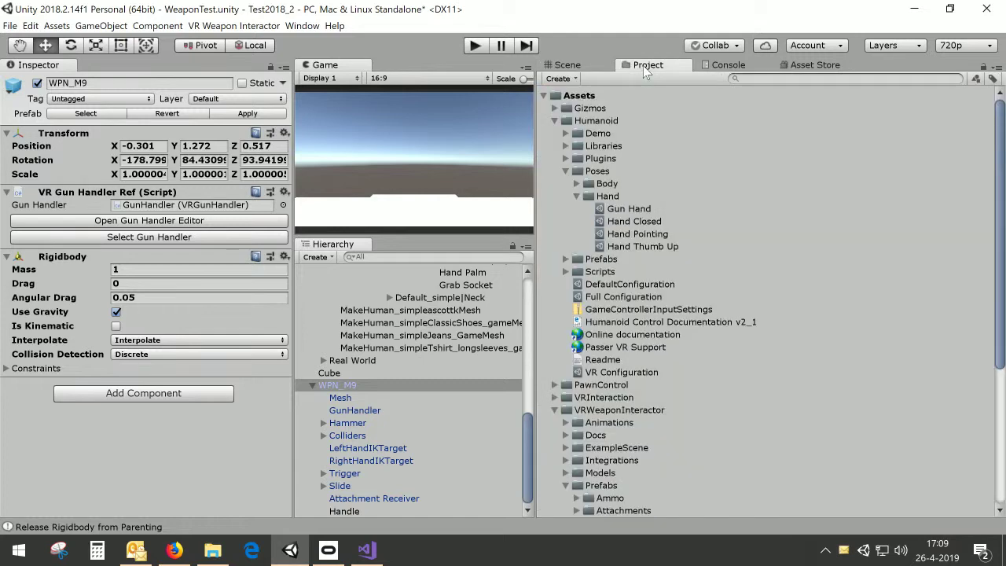
pyautogui.click(555, 121)
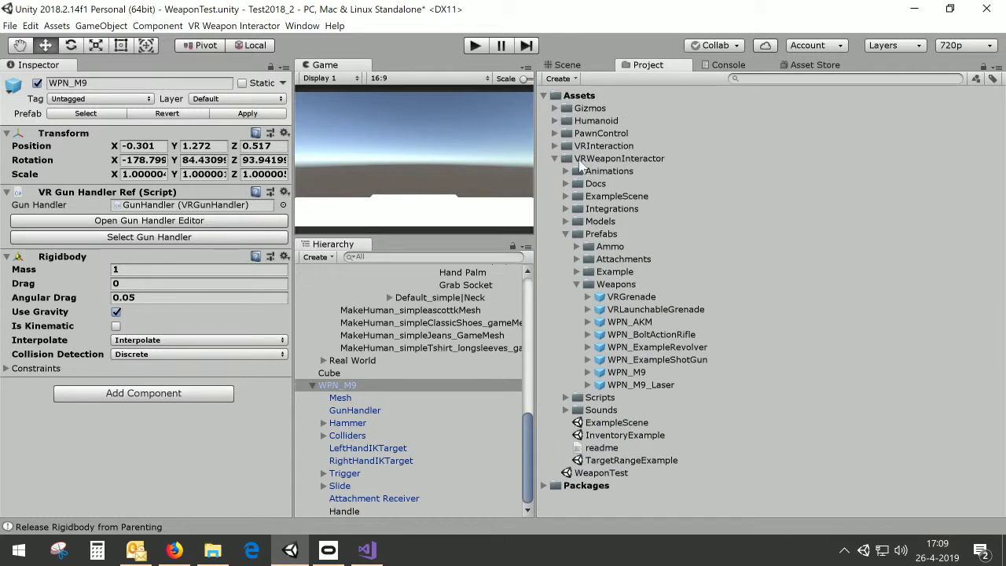
pyautogui.click(577, 246)
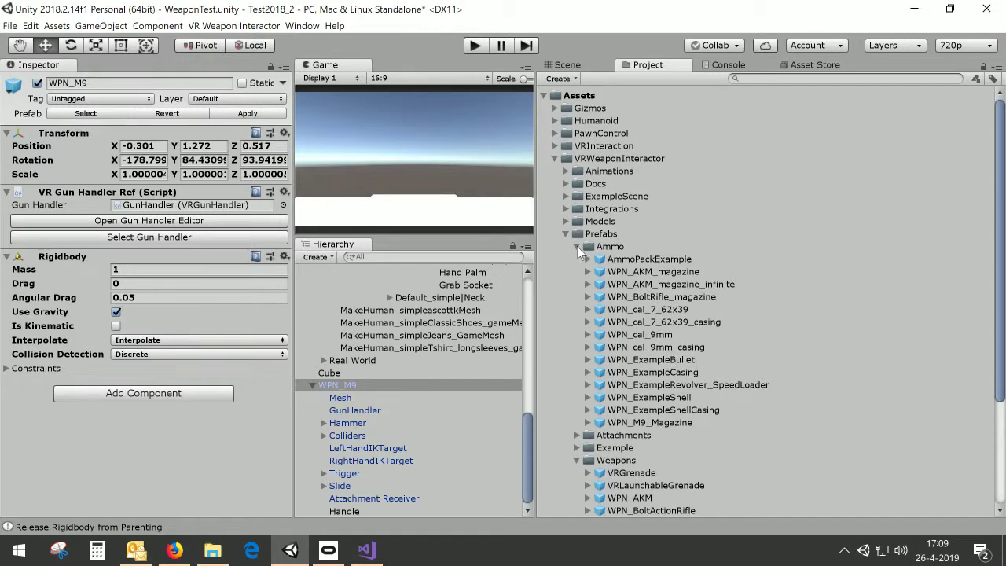
pyautogui.scroll(-4, 555, 319)
pyautogui.click(313, 386)
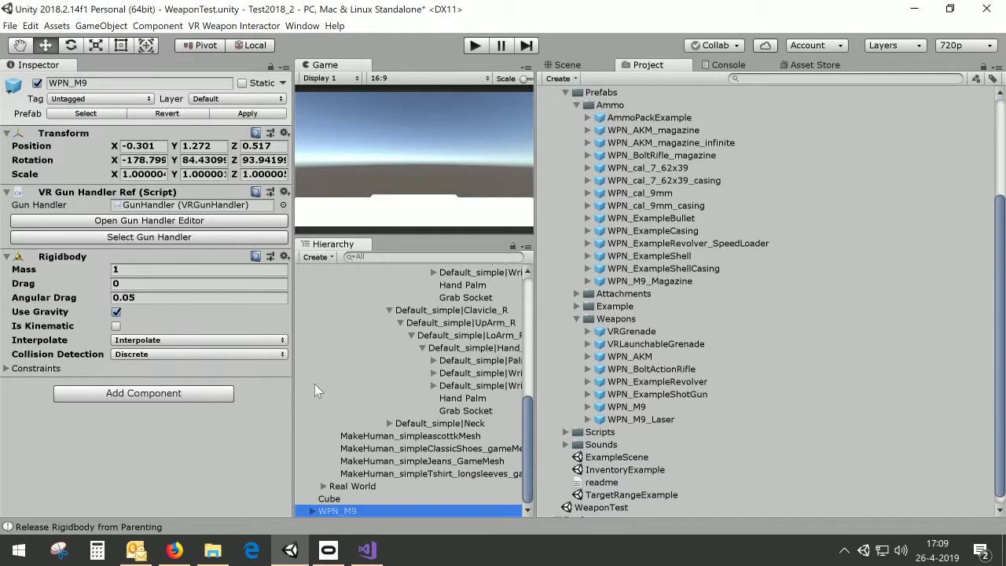
pyautogui.moveTo(650, 281); pyautogui.dragTo(353, 511)
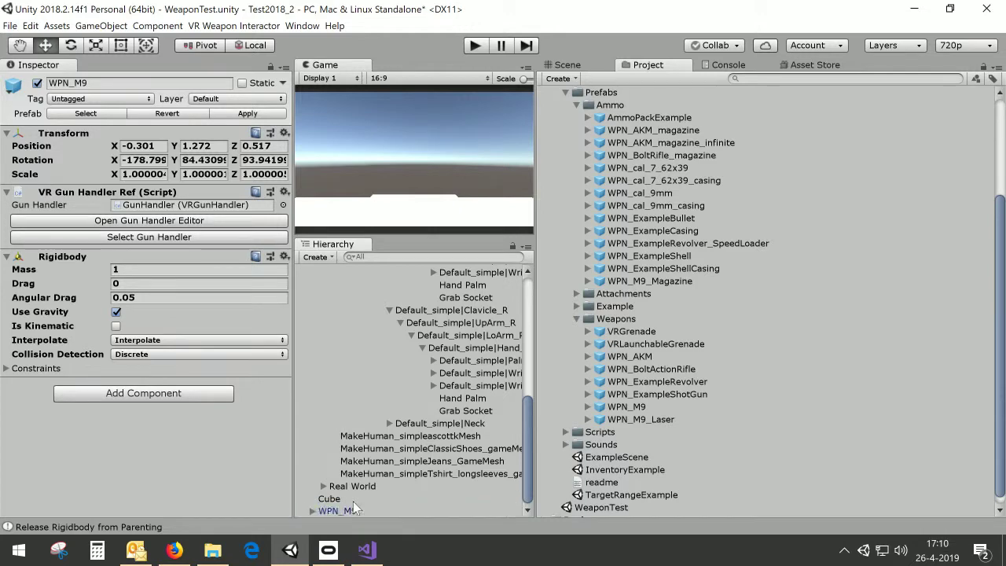
# Place WPN_M9_Magazine on the cube's top beside the pistol, at about X -0.011, Y 1.298, Z 0.49
pyautogui.click(583, 65)
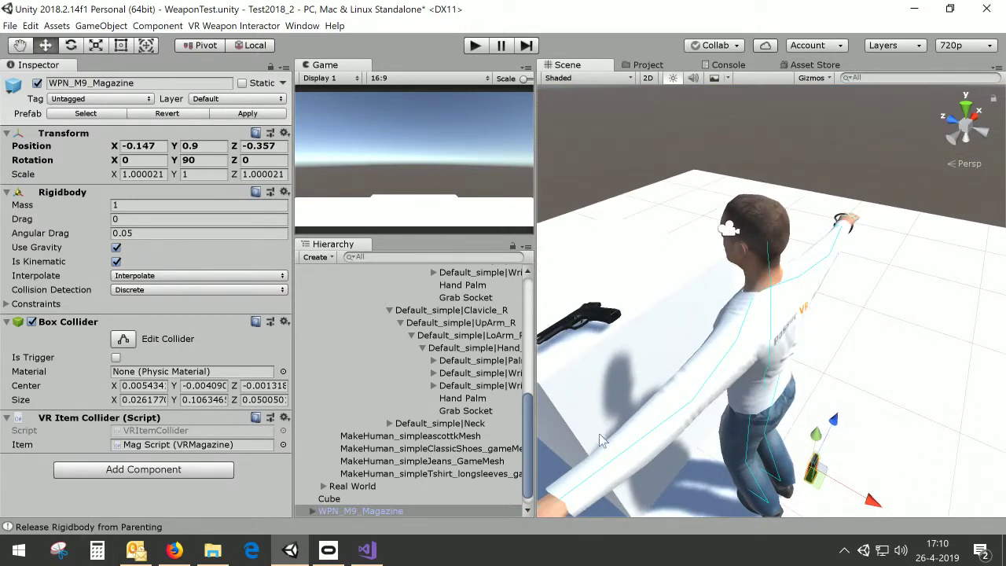
pyautogui.moveTo(981, 332); pyautogui.dragTo(1, 330, button='middle')
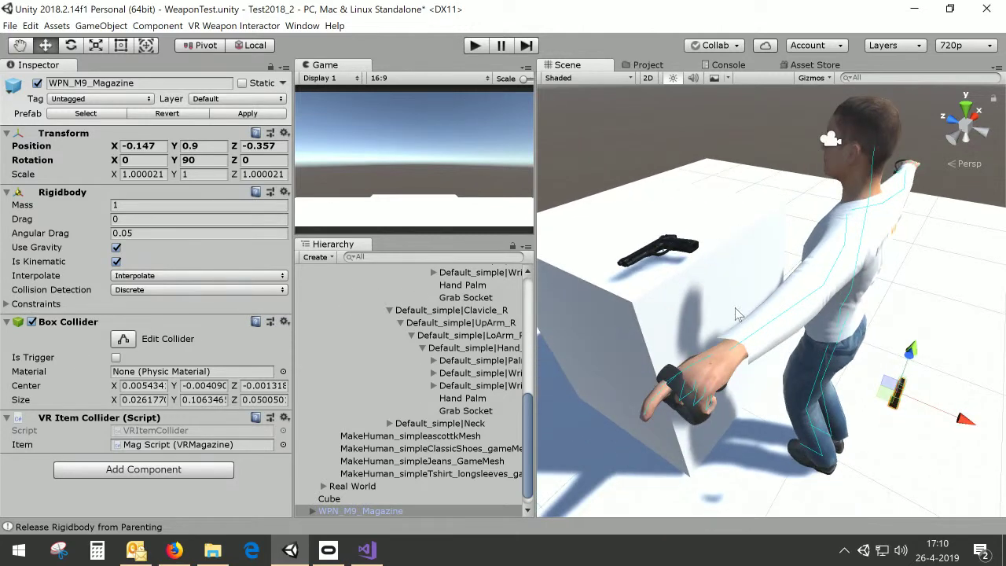
pyautogui.moveTo(911, 353); pyautogui.dragTo(941, 280)
pyautogui.moveTo(991, 331); pyautogui.dragTo(803, 271)
pyautogui.moveTo(733, 196); pyautogui.dragTo(730, 126)
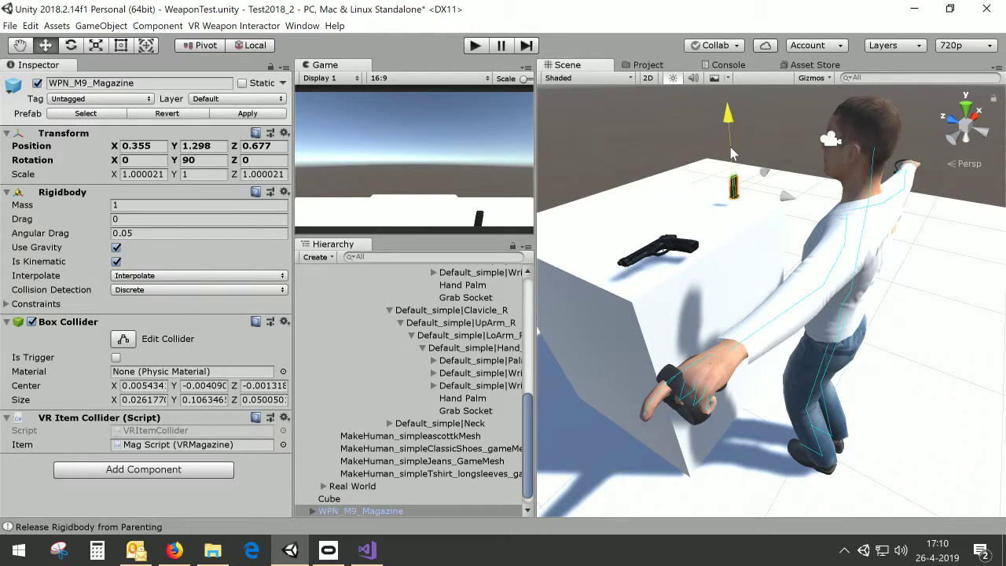
pyautogui.moveTo(768, 169); pyautogui.dragTo(735, 194)
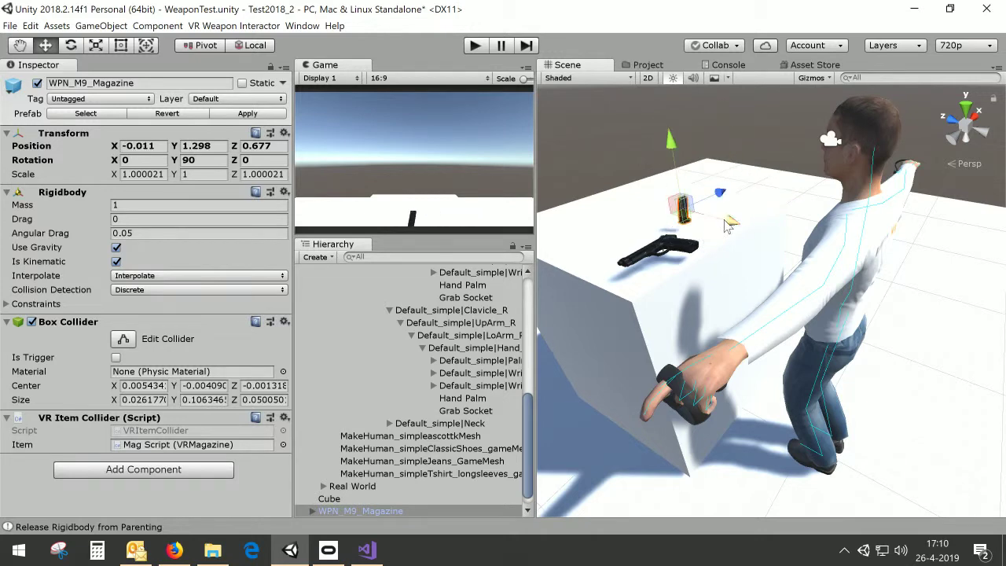
pyautogui.moveTo(725, 220); pyautogui.dragTo(763, 230)
pyautogui.moveTo(715, 243); pyautogui.dragTo(715, 213, button='right')
pyautogui.moveTo(716, 213); pyautogui.dragTo(805, 151, button='middle')
pyautogui.moveTo(804, 151); pyautogui.dragTo(774, 177, button='right')
pyautogui.moveTo(774, 177); pyautogui.dragTo(685, 285, button='middle')
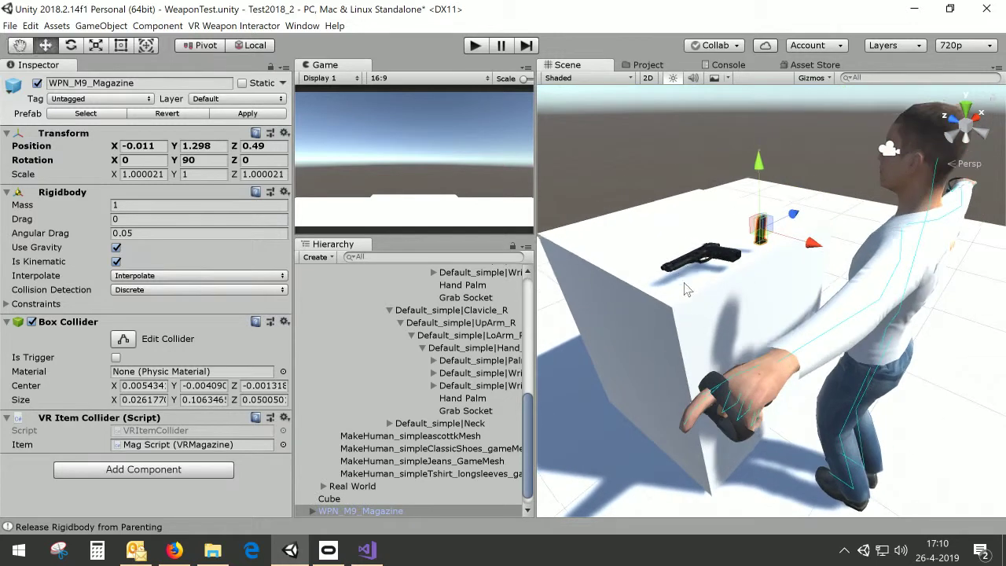
# Turn off Is Kinematic in the Rigidbody of WPN_M9_Magazine
pyautogui.keyDown('alt'); pyautogui.moveTo(686, 289); pyautogui.dragTo(659, 319); pyautogui.keyUp('alt')
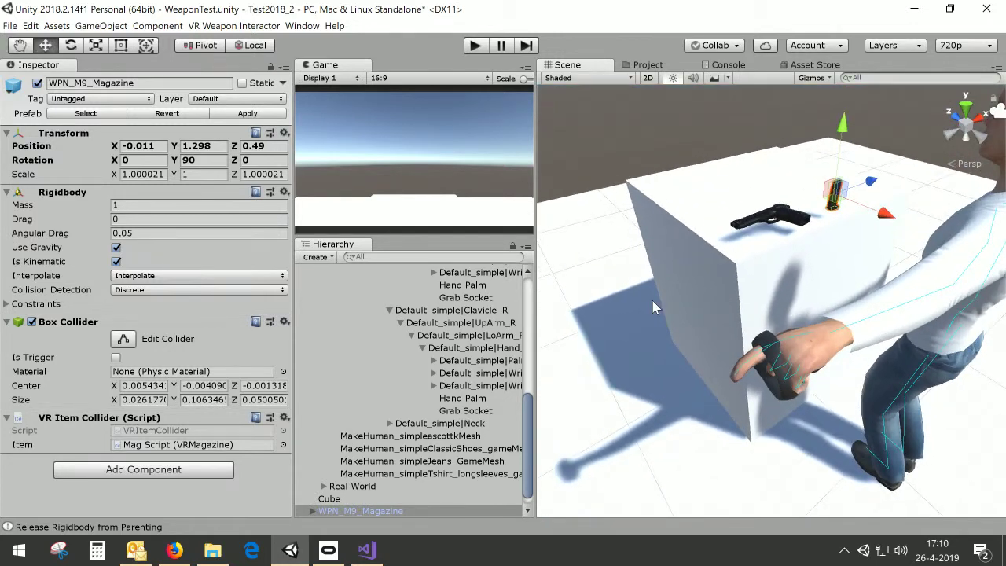
pyautogui.click(117, 262)
pyautogui.moveTo(797, 203); pyautogui.dragTo(873, 201, button='middle')
pyautogui.keyDown('alt'); pyautogui.moveTo(826, 220); pyautogui.dragTo(548, 251); pyautogui.keyUp('alt')
pyautogui.moveTo(676, 209); pyautogui.dragTo(796, 222, button='middle')
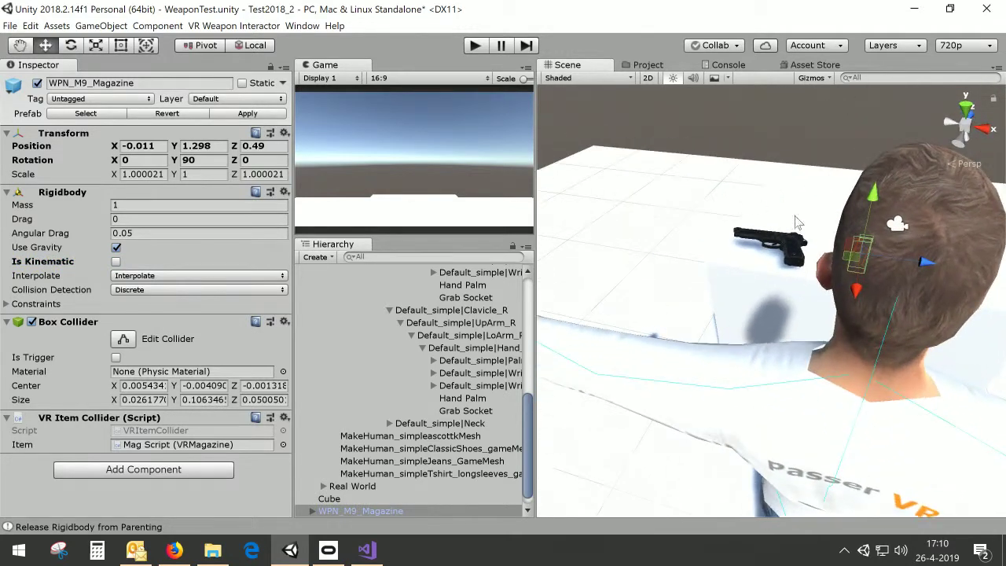
pyautogui.keyDown('alt'); pyautogui.moveTo(796, 222); pyautogui.dragTo(780, 312); pyautogui.keyUp('alt')
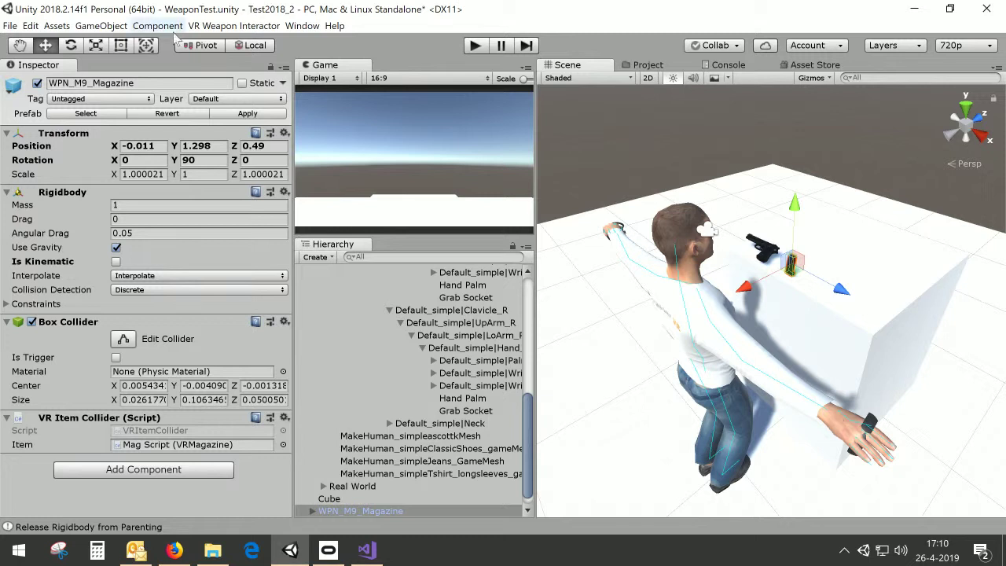
# Select the Humanoid's Right Hand Target and assign WPN_M9_Magazine as its Grabbed Object
pyautogui.scroll(10, 410, 383)
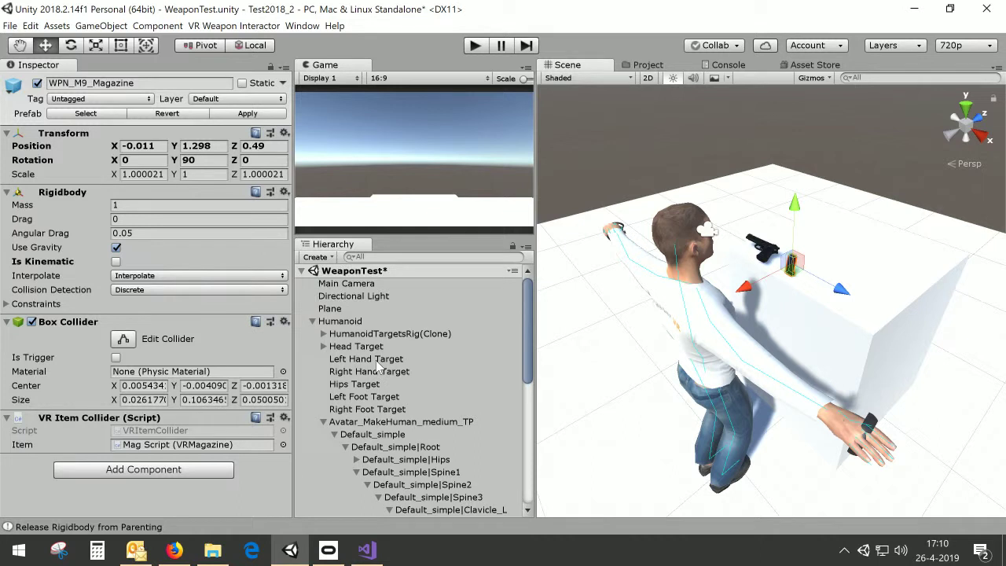
pyautogui.click(373, 371)
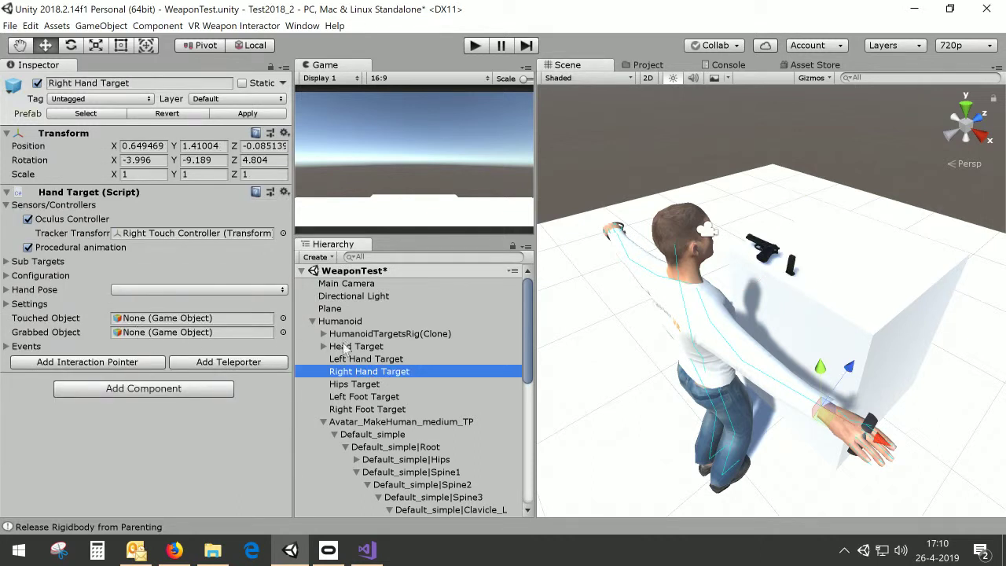
pyautogui.click(324, 421)
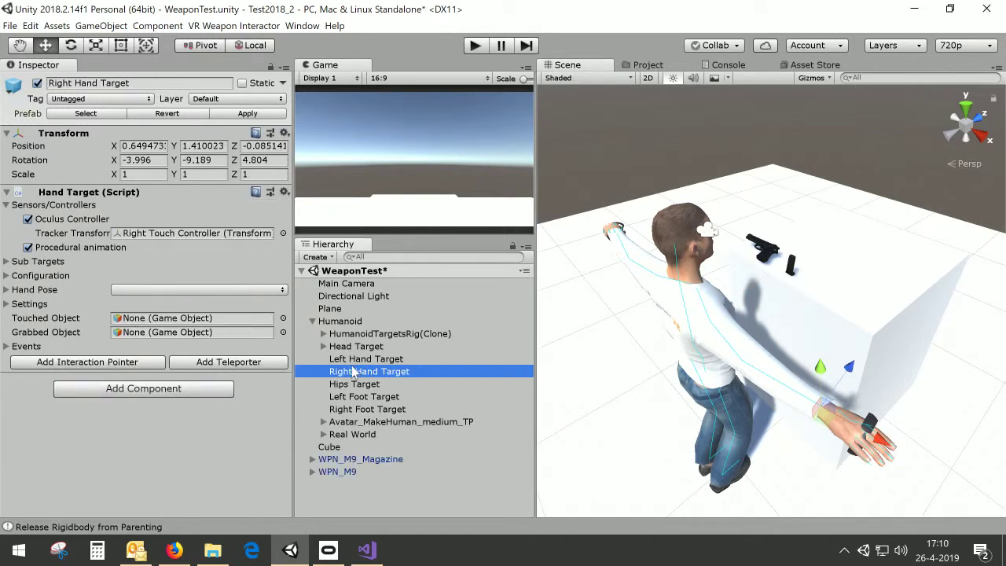
pyautogui.moveTo(370, 461); pyautogui.dragTo(153, 337)
# Examine from several angles how the magazine sits in the Humanoid's right hand
pyautogui.moveTo(807, 325); pyautogui.dragTo(883, 316, button='right')
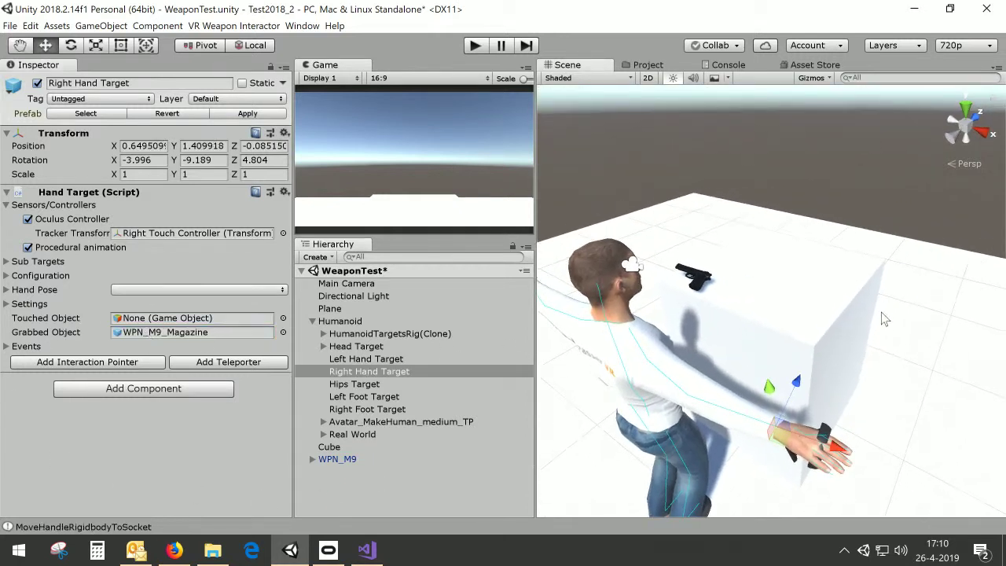
pyautogui.moveTo(883, 317); pyautogui.dragTo(835, 284, button='middle')
pyautogui.scroll(3, 849, 295)
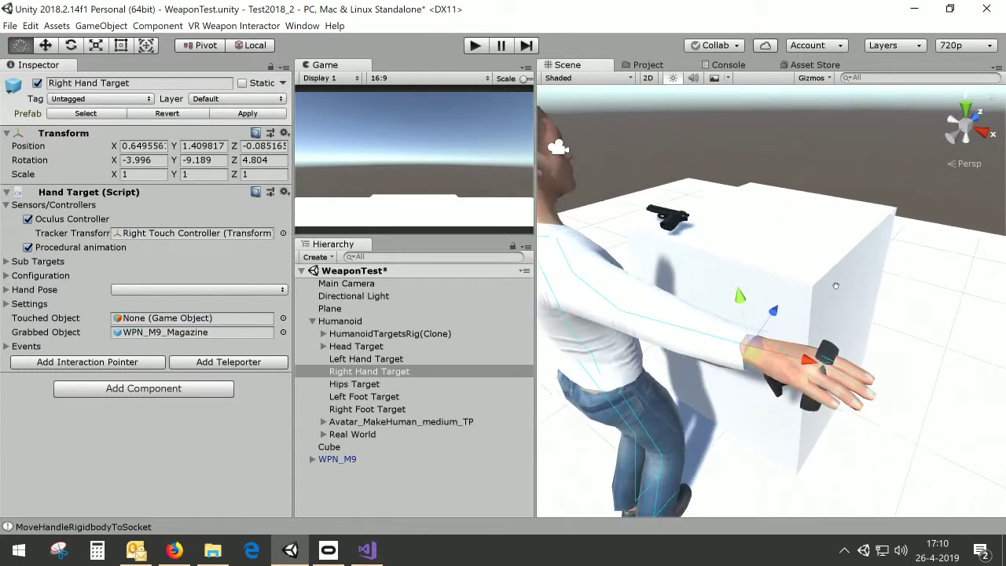
pyautogui.moveTo(836, 281); pyautogui.dragTo(824, 196, button='right')
pyautogui.moveTo(820, 313); pyautogui.dragTo(818, 265, button='right')
pyautogui.scroll(3, 820, 288)
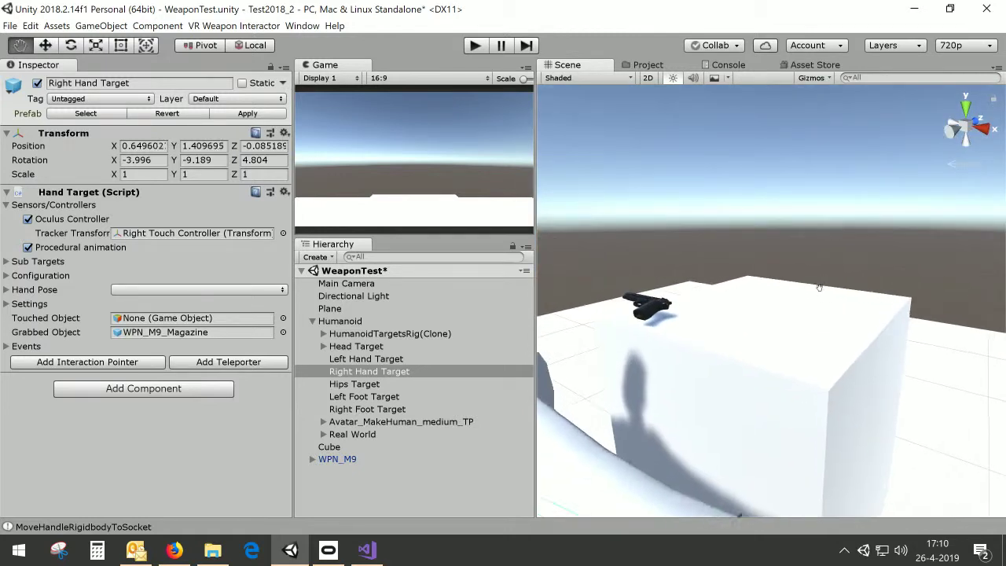
pyautogui.scroll(-3, 815, 291)
pyautogui.moveTo(807, 299); pyautogui.dragTo(802, 314, button='middle')
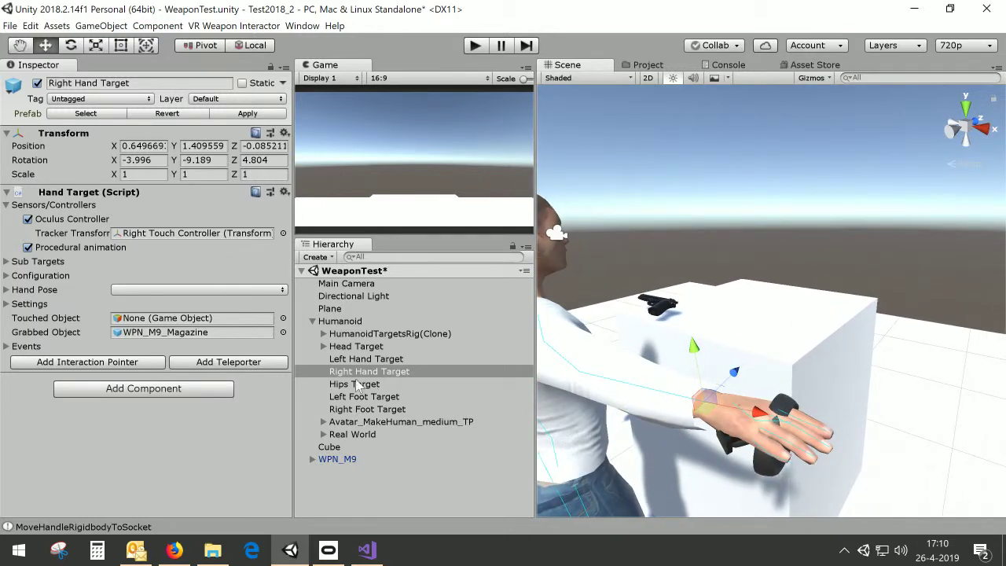
# Select the grabbed WPN_M9_Magazine and reposition it in the right hand at about X 0.041, Y 0.118, Z -0.02
pyautogui.doubleClick(167, 333)
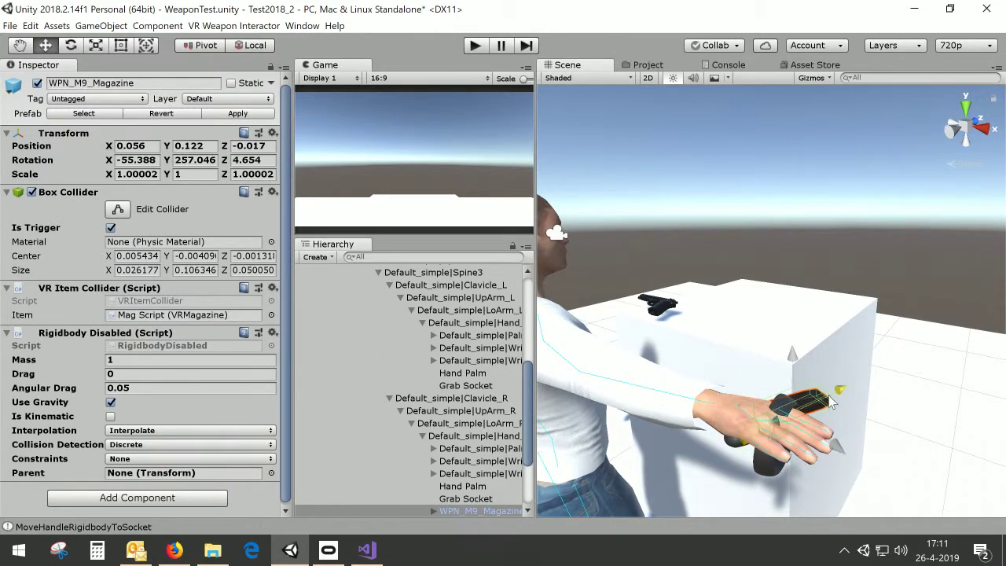
pyautogui.keyDown('alt'); pyautogui.moveTo(827, 394); pyautogui.dragTo(788, 329); pyautogui.keyUp('alt')
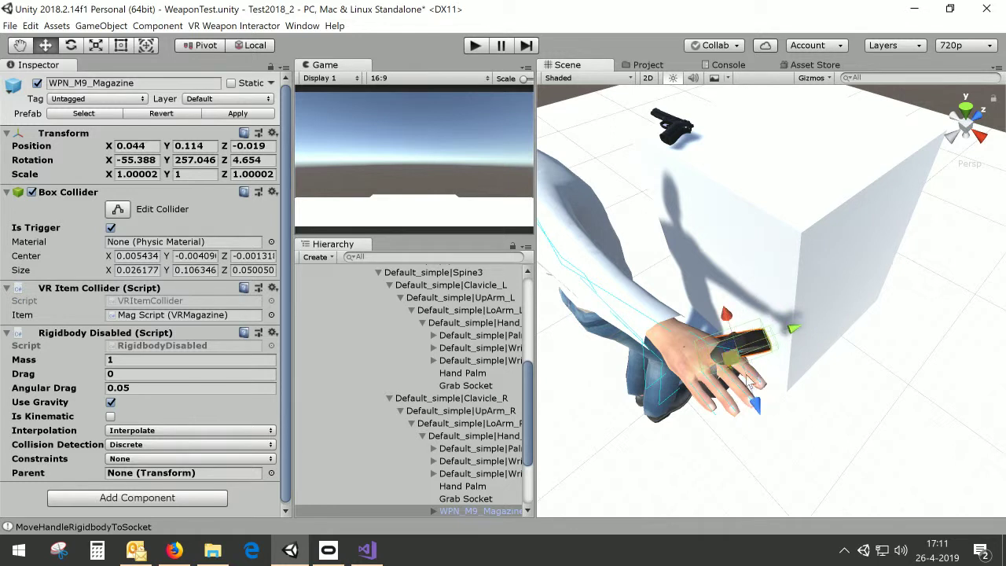
pyautogui.moveTo(758, 402); pyautogui.dragTo(761, 410)
pyautogui.keyDown('alt'); pyautogui.moveTo(780, 375); pyautogui.dragTo(851, 310); pyautogui.keyUp('alt')
pyautogui.scroll(-3, 707, 176)
pyautogui.moveTo(668, 203); pyautogui.dragTo(684, 227, button='middle')
pyautogui.keyDown('alt'); pyautogui.moveTo(684, 228); pyautogui.dragTo(743, 256); pyautogui.keyUp('alt')
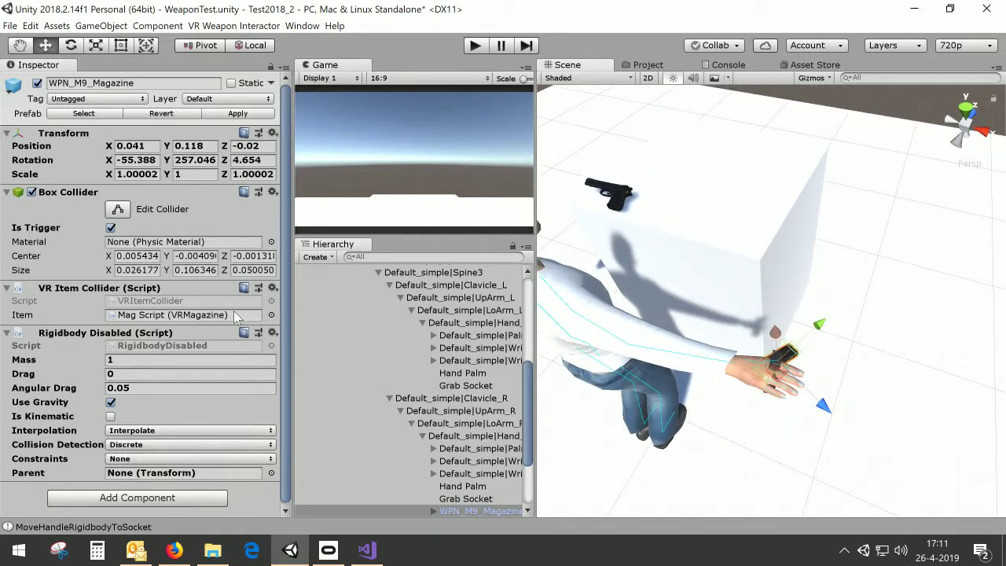
pyautogui.moveTo(715, 271); pyautogui.dragTo(709, 279, button='right')
pyautogui.scroll(-3, 707, 278)
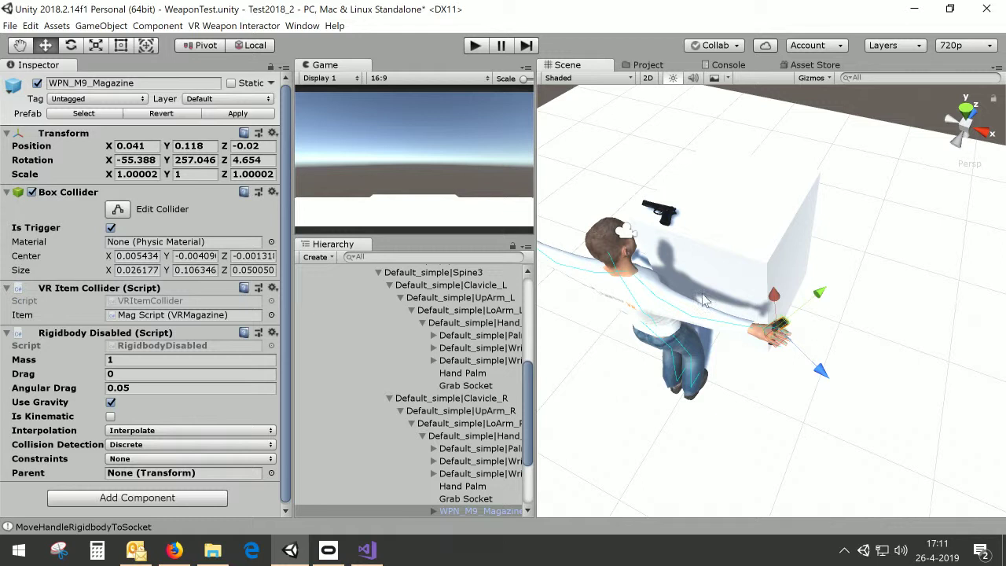
# Select the Handle inside WPN_M9_Magazine to review its settings and collapse its Controller Input section
pyautogui.scroll(-3, 362, 400)
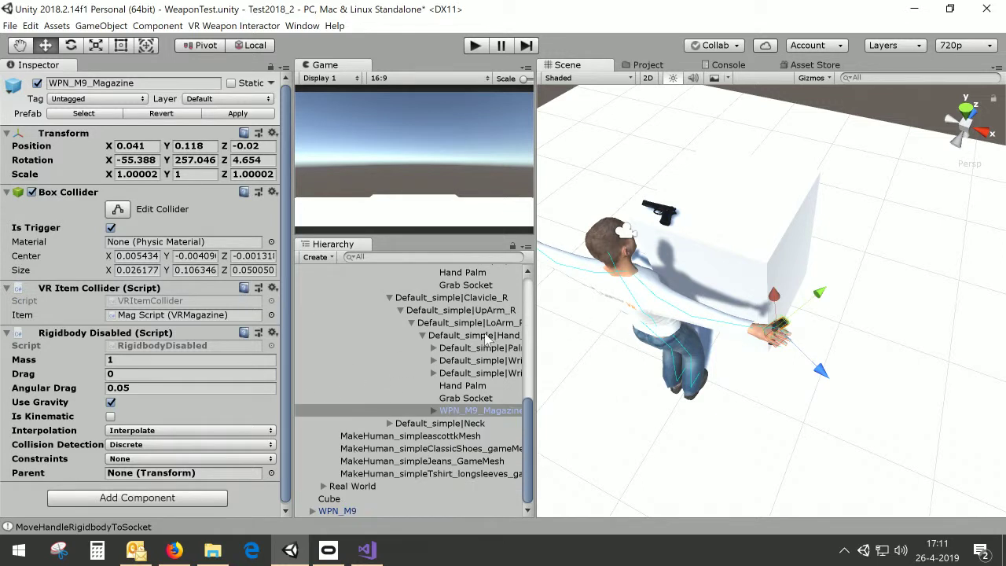
pyautogui.click(434, 410)
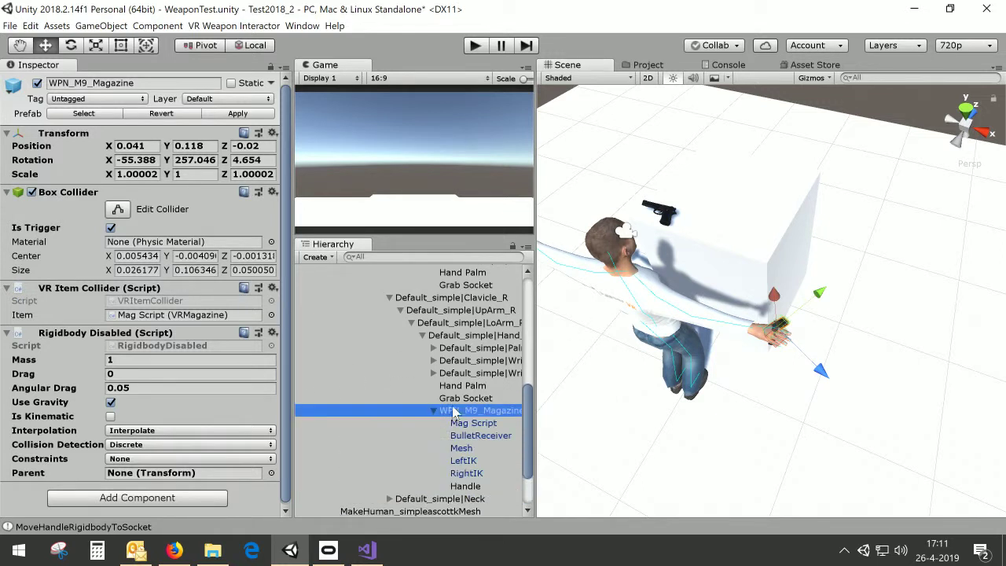
pyautogui.click(470, 486)
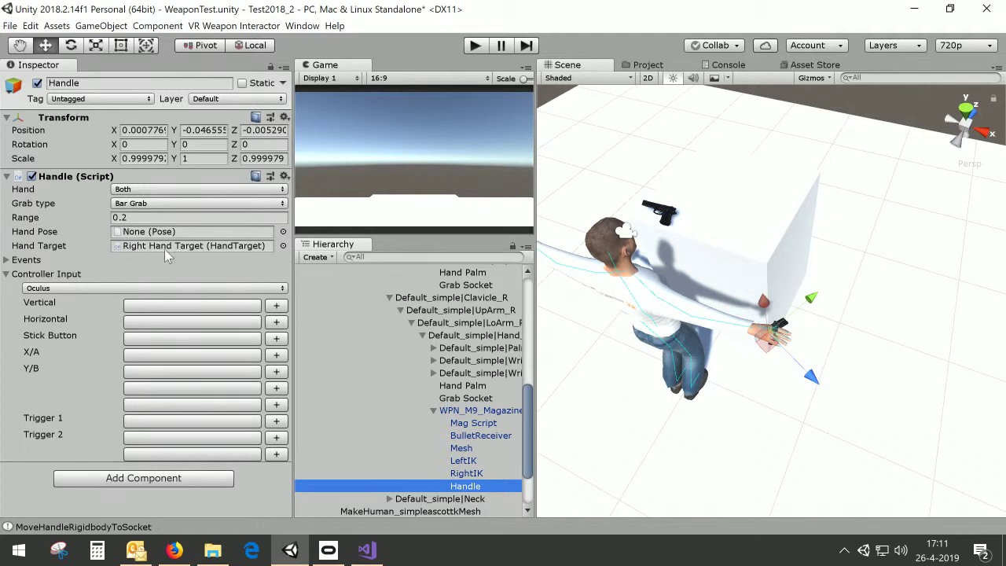
pyautogui.click(27, 274)
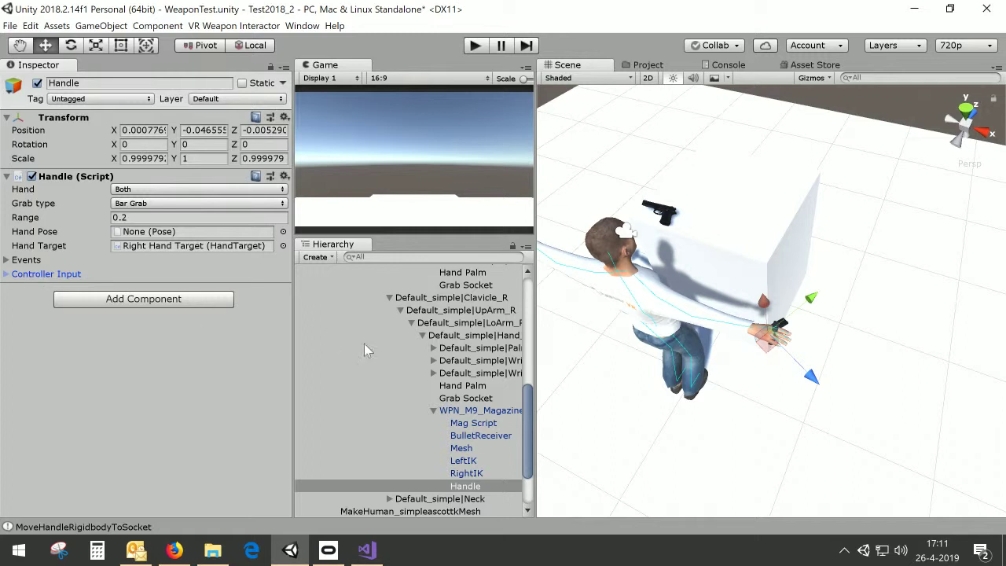
pyautogui.scroll(6, 416, 270)
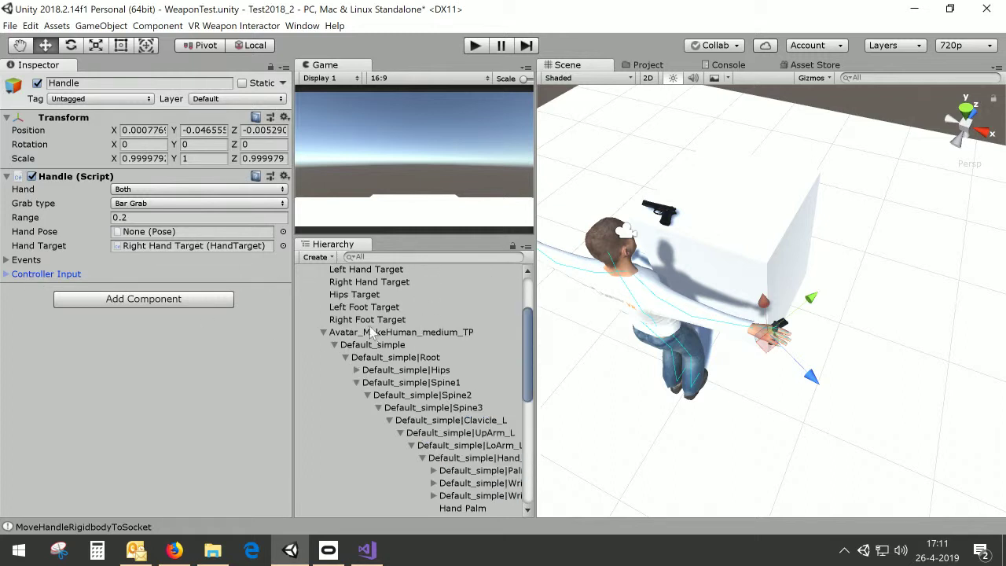
# Clear the Grabbed Object of the Humanoid's Right Hand Target and collapse the released WPN_M9_Magazine in the hierarchy
pyautogui.click(372, 283)
pyautogui.click(177, 333)
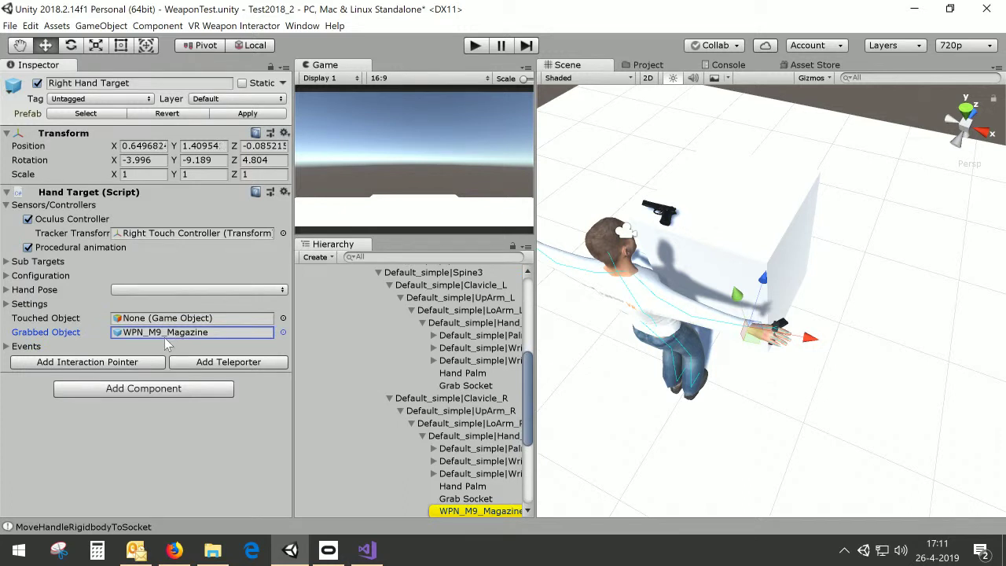
pyautogui.press('Delete')
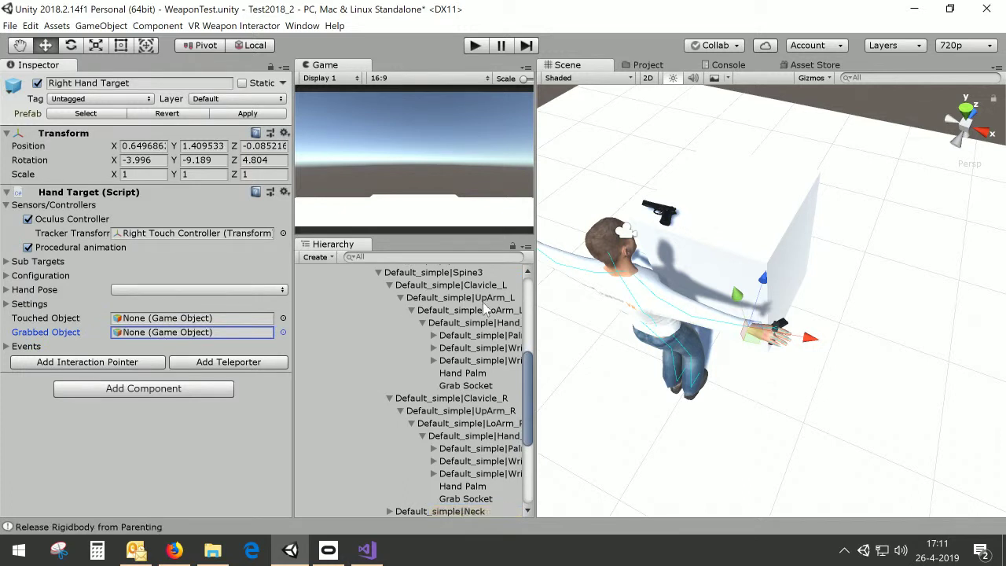
pyautogui.scroll(-5, 483, 302)
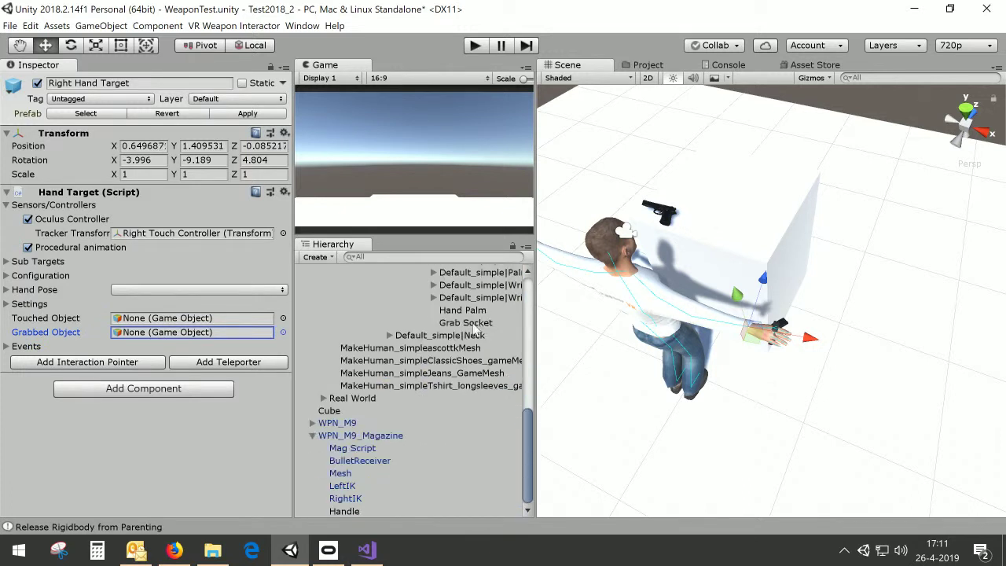
pyautogui.click(312, 436)
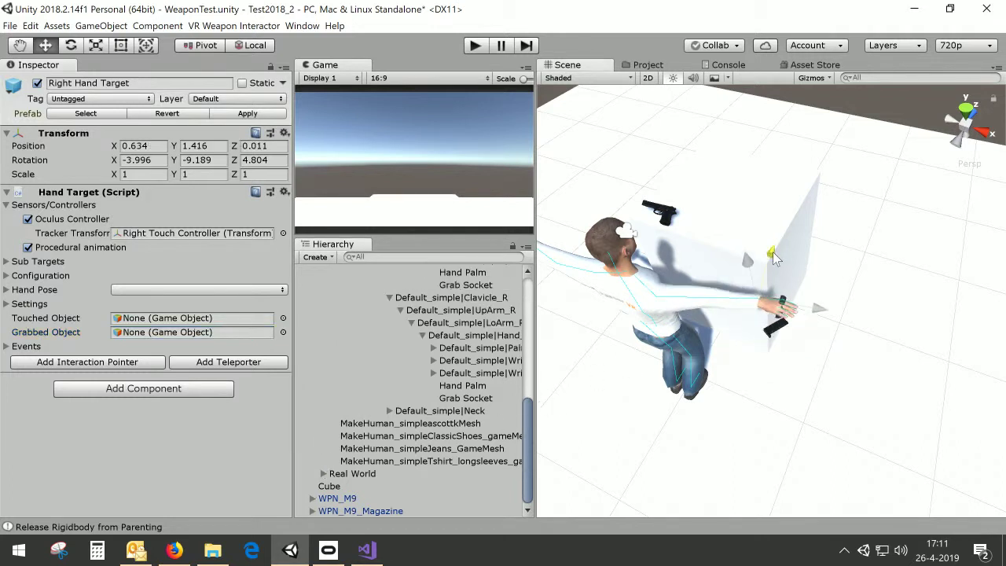
# Move WPN_M9_Magazine away from the hand to above the cube, at about X 0.299, Y 1.412, Z 0.421
pyautogui.click(342, 511)
pyautogui.moveTo(817, 293); pyautogui.dragTo(879, 255)
pyautogui.moveTo(883, 307); pyautogui.dragTo(772, 268)
# Delete the Humanoid's Real World object together with the Oculus touch controllers it contains
pyautogui.click(781, 312)
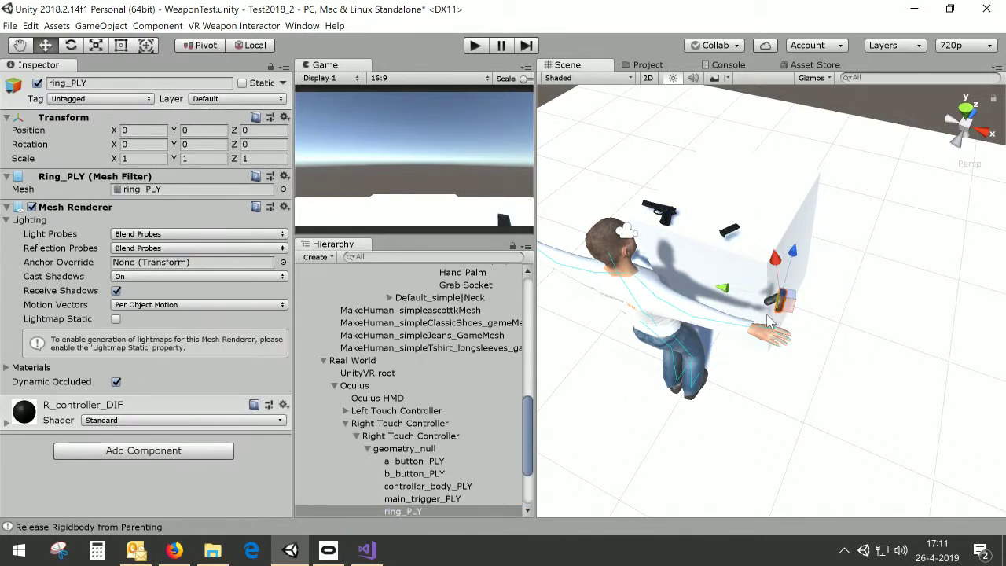
pyautogui.hotkey('ctrl', 'z')
pyautogui.click(401, 424)
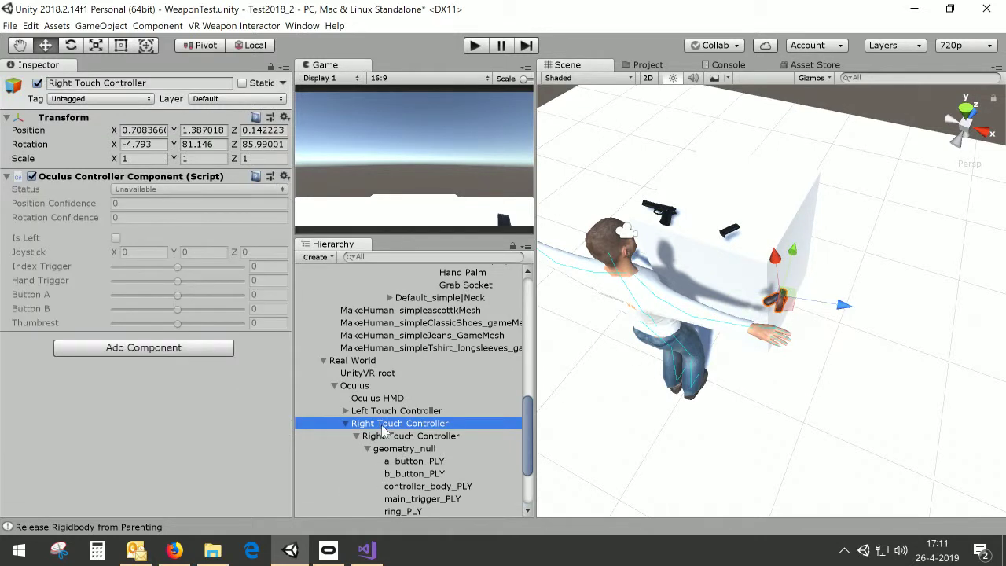
pyautogui.click(390, 348)
pyautogui.click(391, 361)
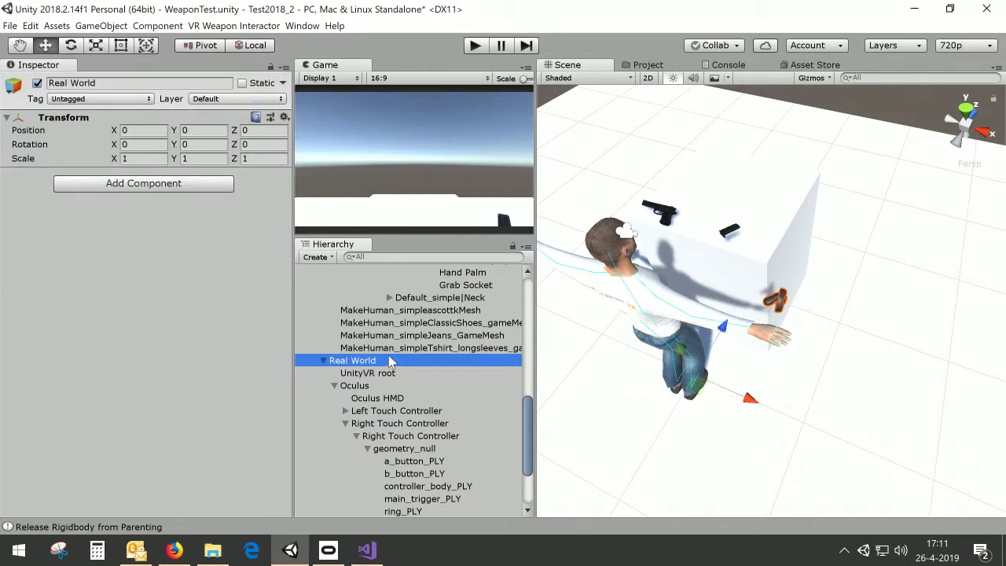
pyautogui.press('Delete')
pyautogui.scroll(10, 395, 352)
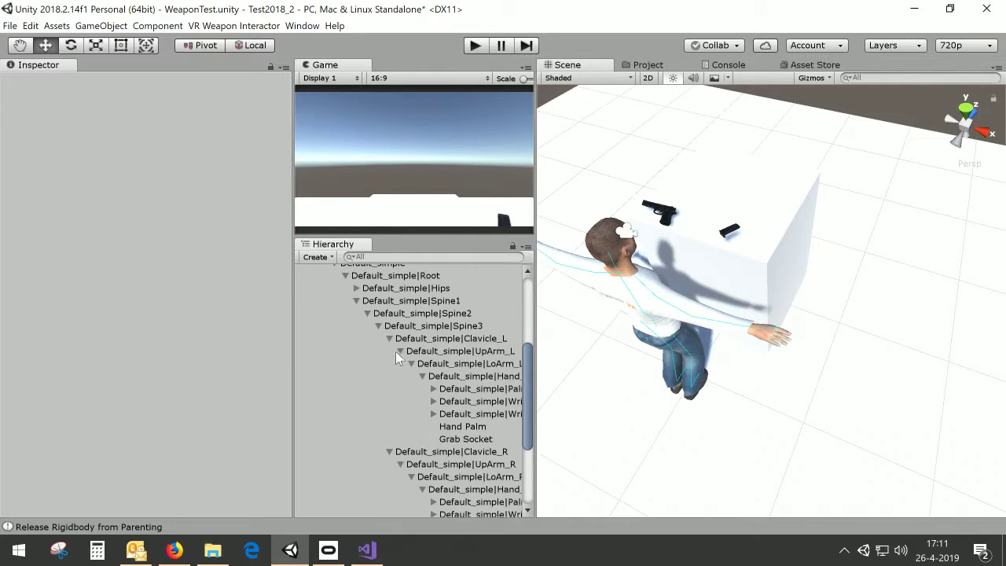
# Select WPN_M9_Magazine and shift it further over the cube to about X 0.334, Y 1.418, Z 0.495
pyautogui.click(732, 231)
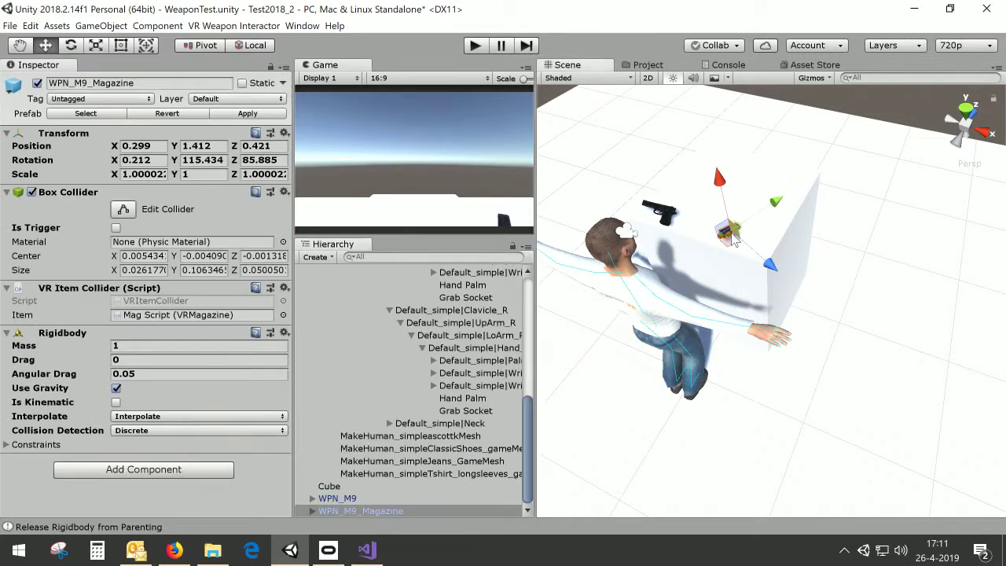
pyautogui.moveTo(737, 277); pyautogui.dragTo(732, 266, button='right')
pyautogui.scroll(2, 721, 265)
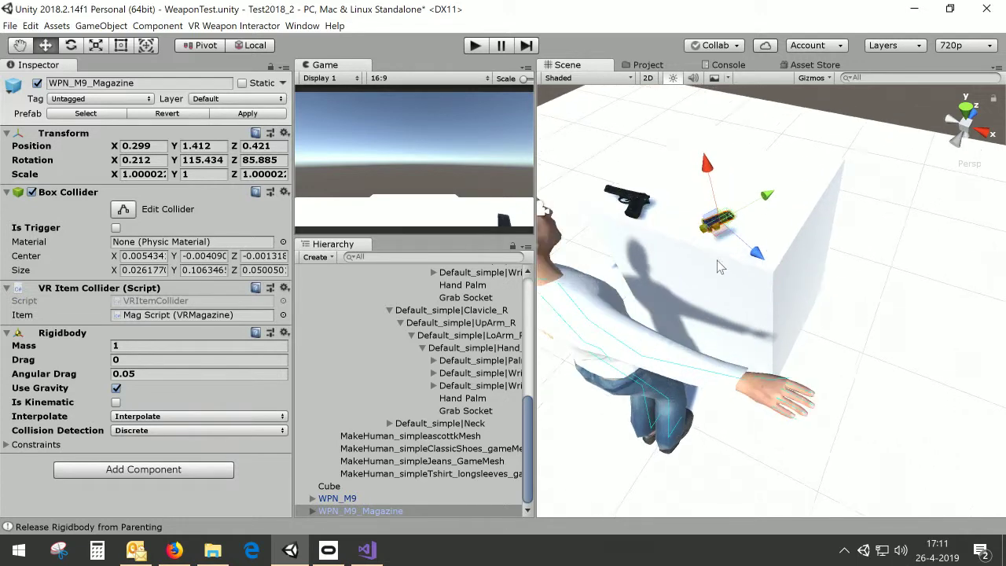
pyautogui.scroll(4, 704, 214)
pyautogui.moveTo(702, 210); pyautogui.dragTo(747, 279, button='middle')
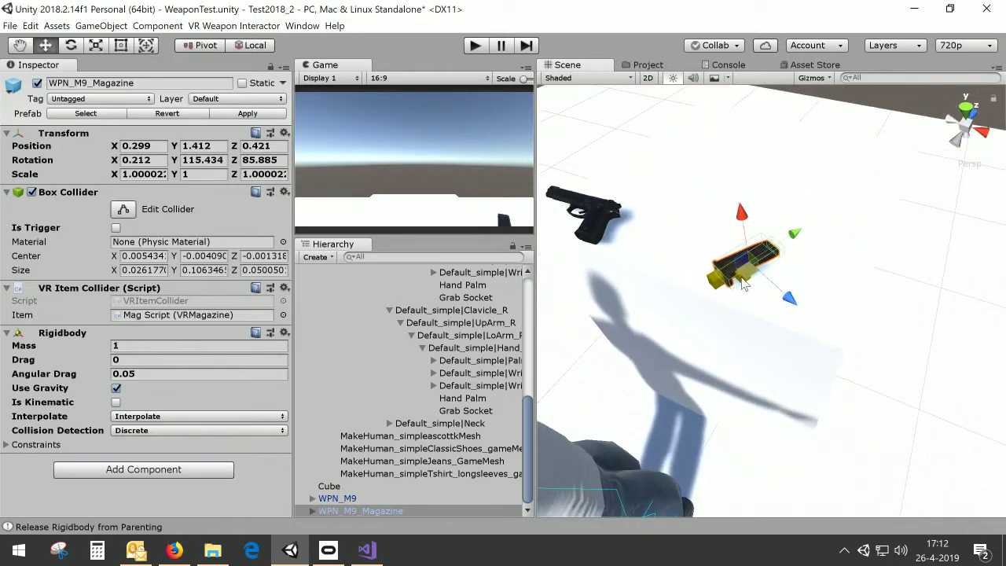
pyautogui.moveTo(784, 290); pyautogui.dragTo(753, 286, button='right')
pyautogui.keyDown('alt'); pyautogui.moveTo(811, 296); pyautogui.dragTo(758, 289); pyautogui.keyUp('alt')
pyautogui.moveTo(847, 239); pyautogui.dragTo(879, 236)
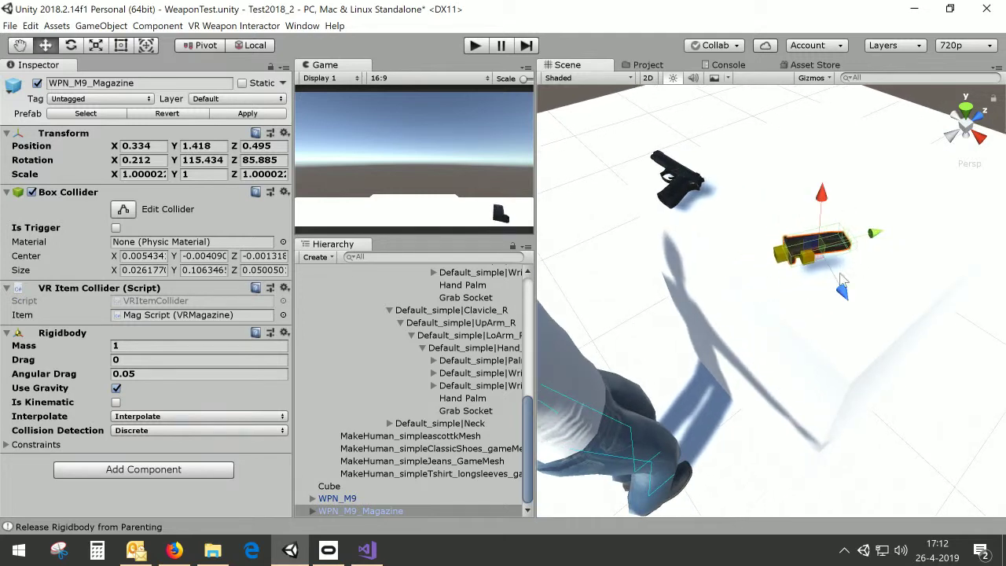
# Lower WPN_M9_Magazine onto the cube's top surface, at about X 0.337, Y 1.303, Z 0.503
pyautogui.keyDown('alt'); pyautogui.moveTo(843, 292); pyautogui.dragTo(750, 278); pyautogui.keyUp('alt')
pyautogui.scroll(3, 750, 279)
pyautogui.moveTo(750, 278); pyautogui.dragTo(717, 256, button='middle')
pyautogui.moveTo(764, 193)
pyautogui.mouseDown(button='right')
pyautogui.moveTo(768, 227)
pyautogui.moveTo(768, 173)
pyautogui.mouseUp(button='right')
pyautogui.moveTo(782, 142); pyautogui.dragTo(781, 154, button='middle')
pyautogui.moveTo(747, 161); pyautogui.dragTo(761, 277)
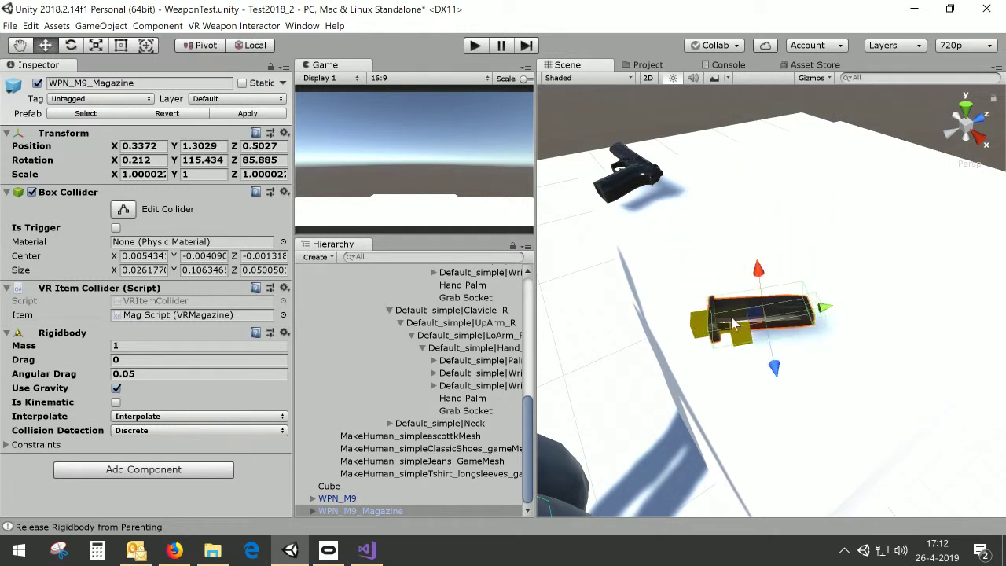
# Select WPN_M9 and examine up close how the pistol lies on the cube and where its grip is
pyautogui.scroll(-3, 731, 355)
pyautogui.moveTo(734, 357); pyautogui.dragTo(836, 346, button='right')
pyautogui.scroll(-3, 820, 351)
pyautogui.moveTo(780, 371); pyautogui.dragTo(798, 346, button='middle')
pyautogui.moveTo(668, 346); pyautogui.dragTo(760, 328, button='right')
pyautogui.moveTo(759, 328); pyautogui.dragTo(904, 337, button='middle')
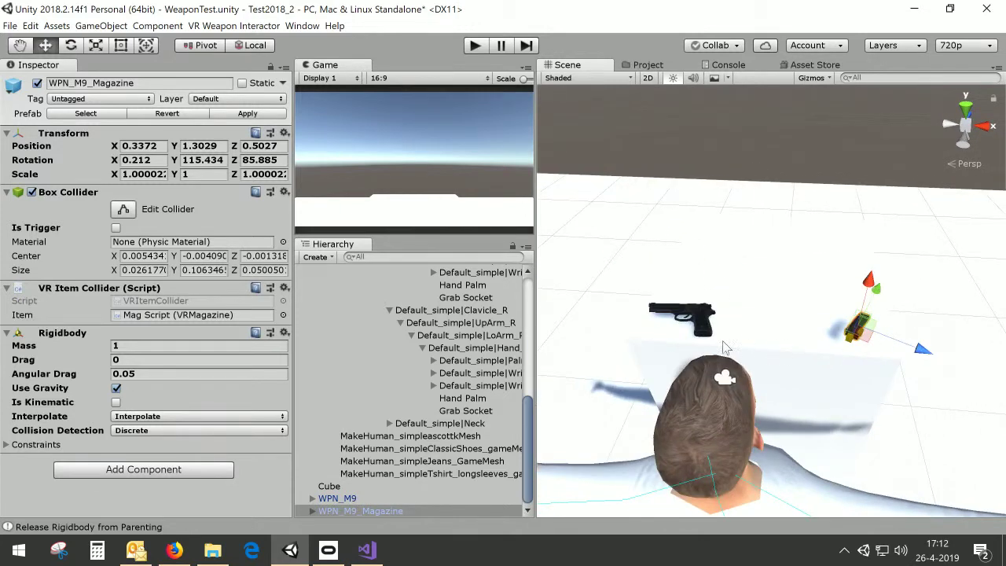
pyautogui.click(358, 498)
pyautogui.moveTo(669, 342); pyautogui.dragTo(790, 347, button='right')
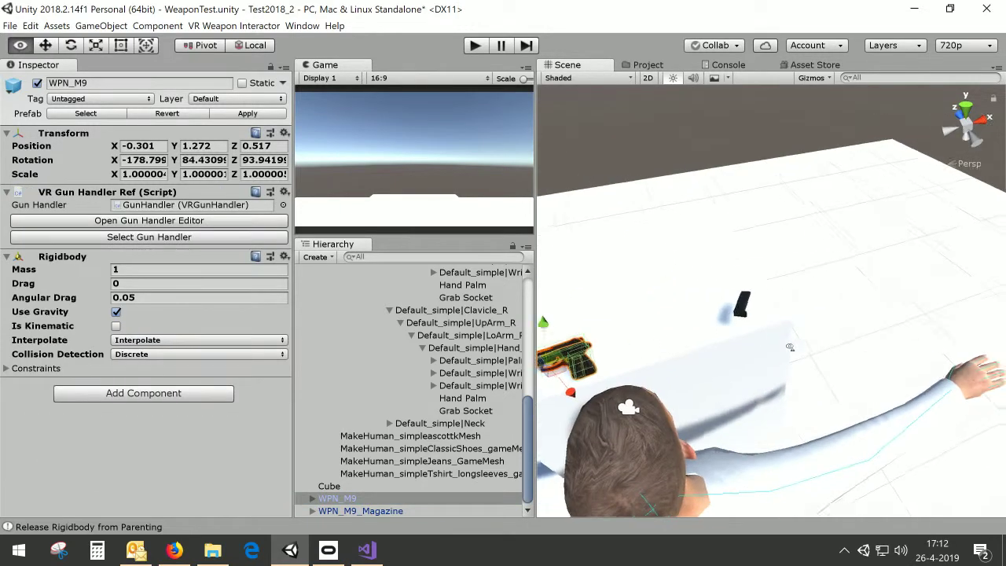
pyautogui.moveTo(560, 349); pyautogui.dragTo(687, 374, button='middle')
pyautogui.scroll(5, 687, 373)
pyautogui.moveTo(625, 370); pyautogui.dragTo(677, 360, button='middle')
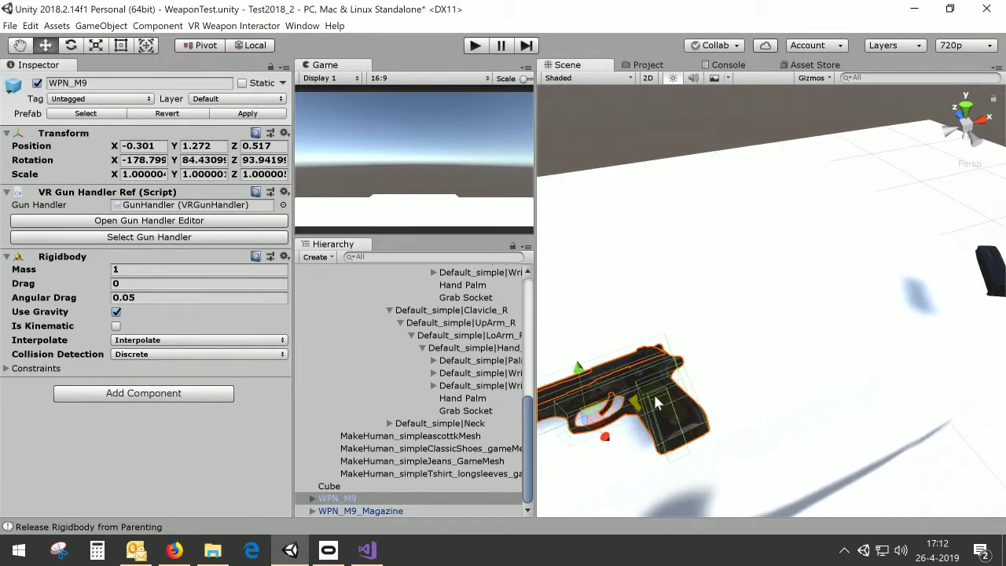
pyautogui.scroll(3, 659, 401)
pyautogui.scroll(-4, 678, 385)
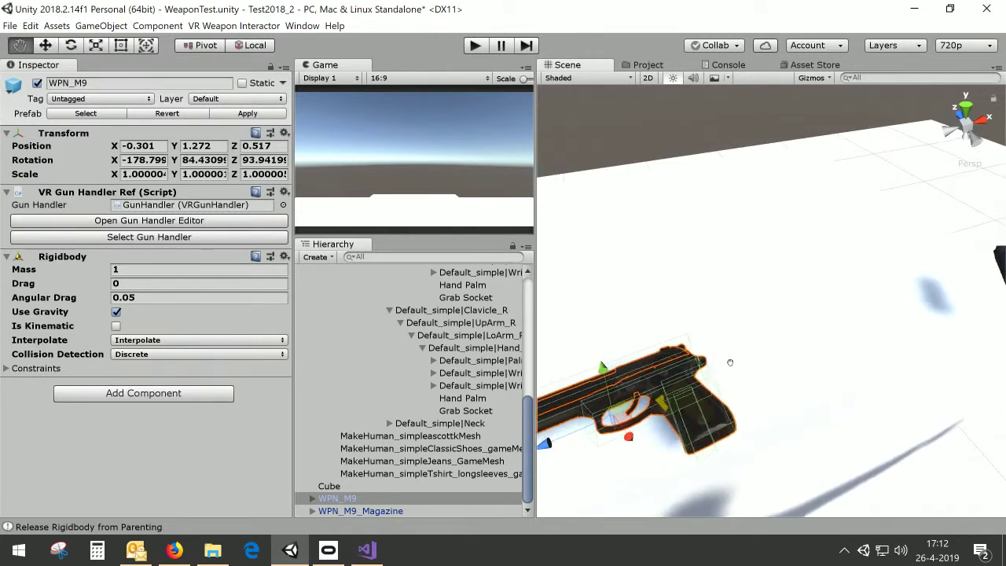
# Check the scene's gizmo display options and view the pistol and the magazine together from a wider angle
pyautogui.click(820, 81)
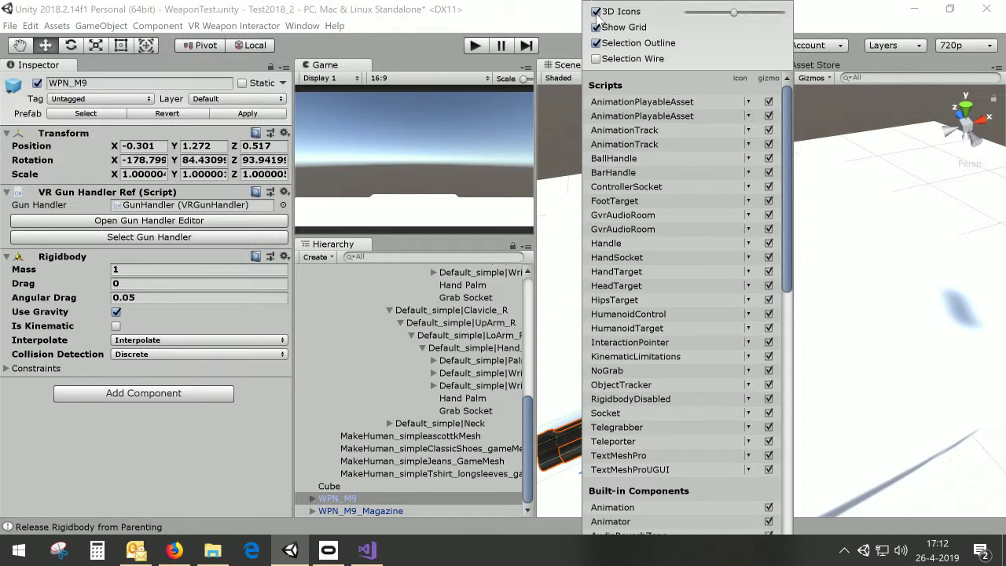
pyautogui.click(811, 81)
pyautogui.moveTo(734, 397); pyautogui.dragTo(782, 347, button='middle')
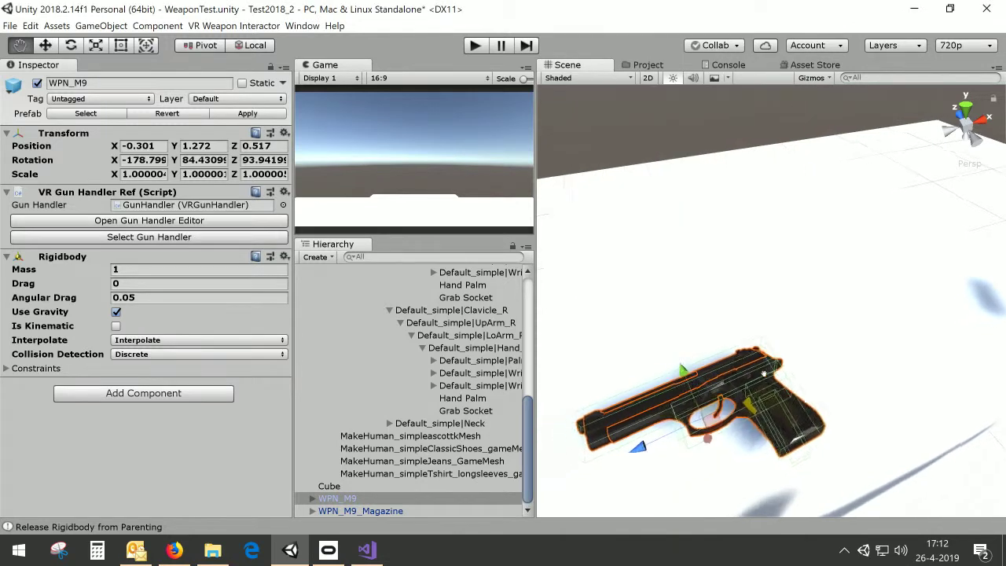
pyautogui.keyDown('alt'); pyautogui.moveTo(782, 347); pyautogui.dragTo(868, 265); pyautogui.keyUp('alt')
pyautogui.scroll(-3, 867, 265)
pyautogui.keyDown('alt'); pyautogui.moveTo(881, 326); pyautogui.dragTo(814, 334); pyautogui.keyUp('alt')
pyautogui.moveTo(814, 334); pyautogui.dragTo(760, 382, button='middle')
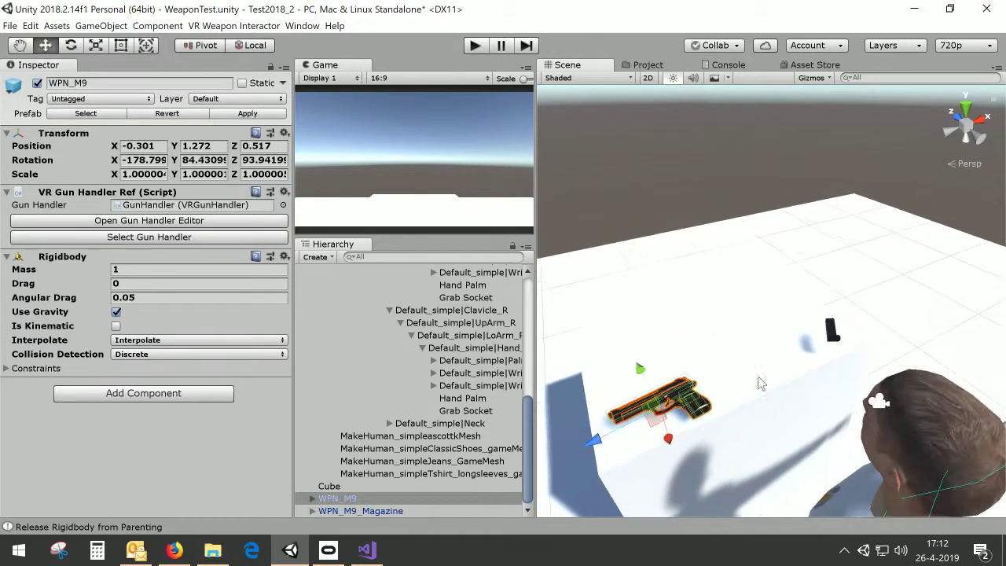
# Move WPN_M9_Magazine close to the pistol on the cube, at about X -0.072, Y 1.275, Z 0.511
pyautogui.click(362, 511)
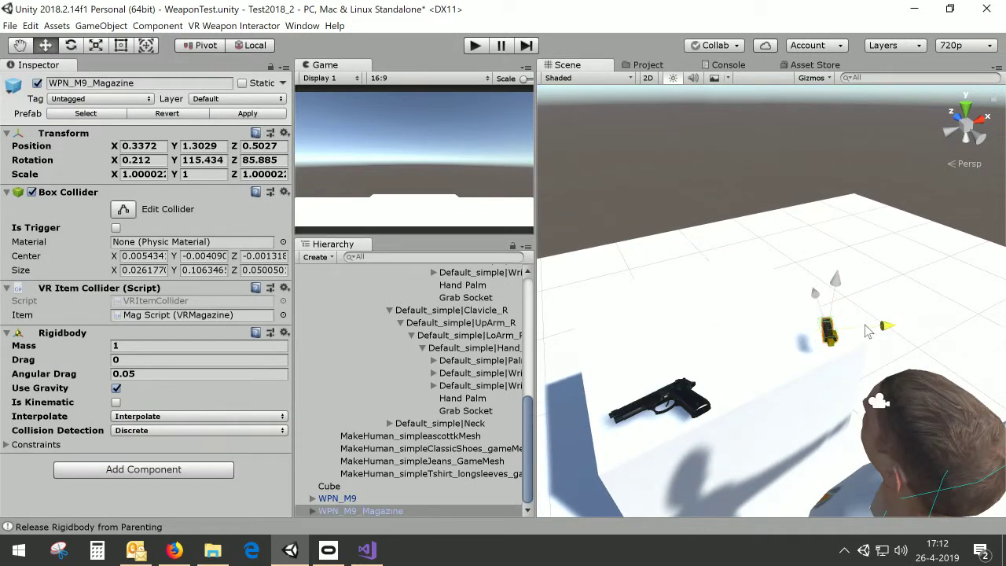
pyautogui.moveTo(833, 326); pyautogui.dragTo(920, 331)
pyautogui.moveTo(760, 323); pyautogui.dragTo(758, 357)
pyautogui.moveTo(758, 358); pyautogui.dragTo(744, 316, button='middle')
pyautogui.scroll(-8, 734, 283)
pyautogui.moveTo(734, 285); pyautogui.dragTo(673, 326, button='right')
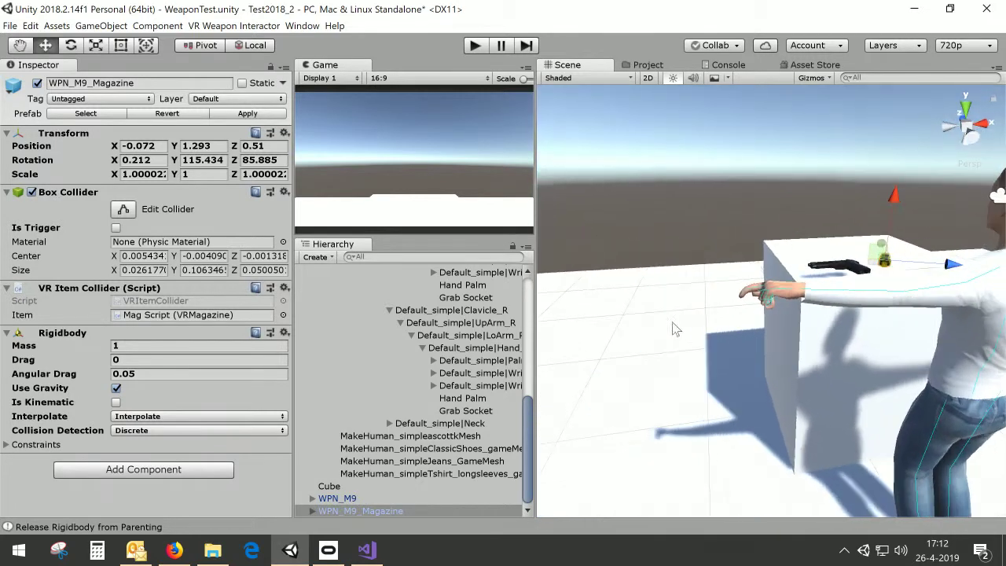
pyautogui.moveTo(868, 240); pyautogui.dragTo(756, 318, button='middle')
pyautogui.moveTo(775, 305)
pyautogui.mouseDown()
pyautogui.moveTo(777, 319)
pyautogui.moveTo(783, 293)
pyautogui.mouseUp()
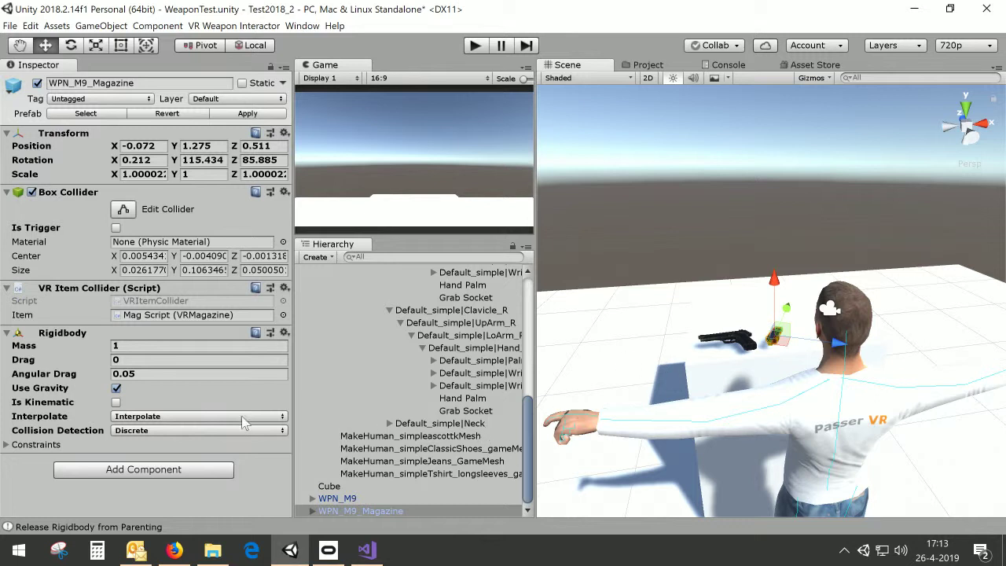
# Switch to Visual Studio and examine the OnTriggerStay method in VRAttachment.cs, including its heldBy condition
pyautogui.click(373, 552)
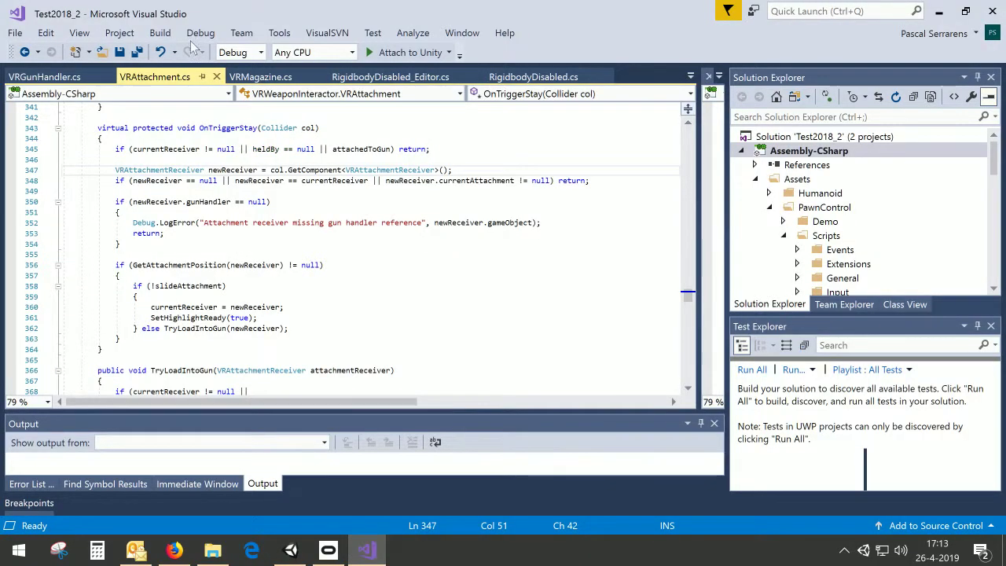
pyautogui.moveTo(262, 180); pyautogui.dragTo(257, 180)
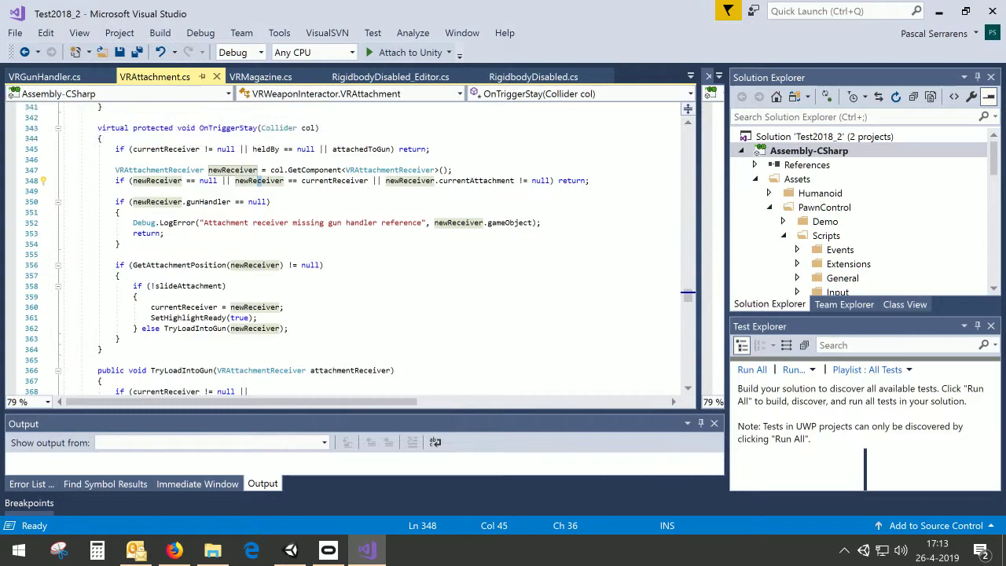
pyautogui.click(324, 223)
pyautogui.scroll(3, 346, 244)
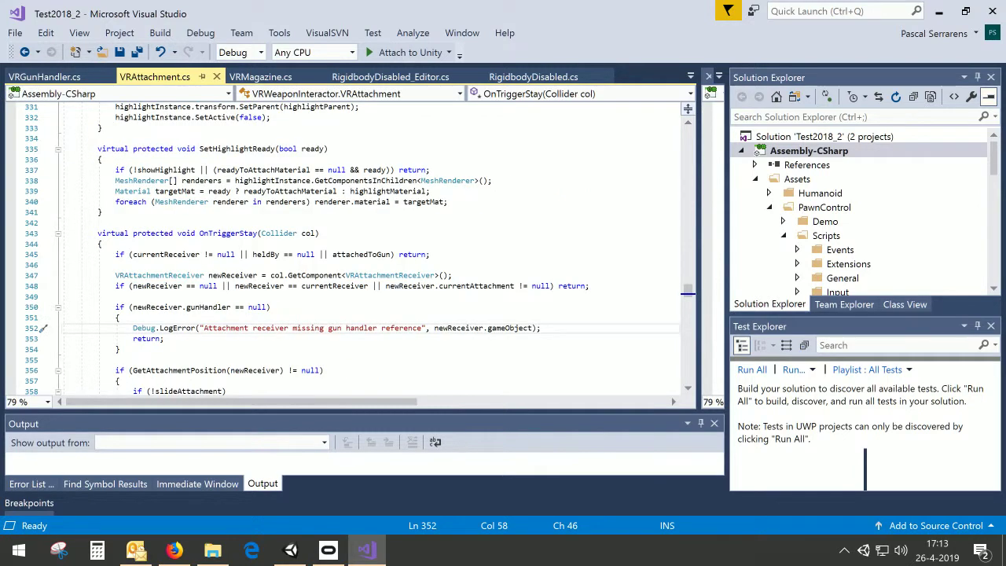
pyautogui.doubleClick(228, 233)
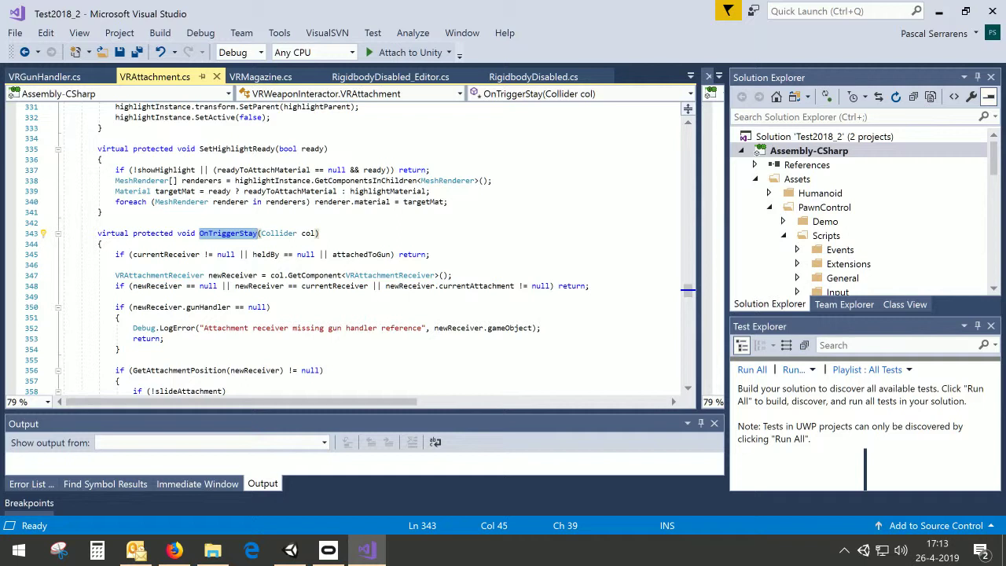
pyautogui.click(102, 244)
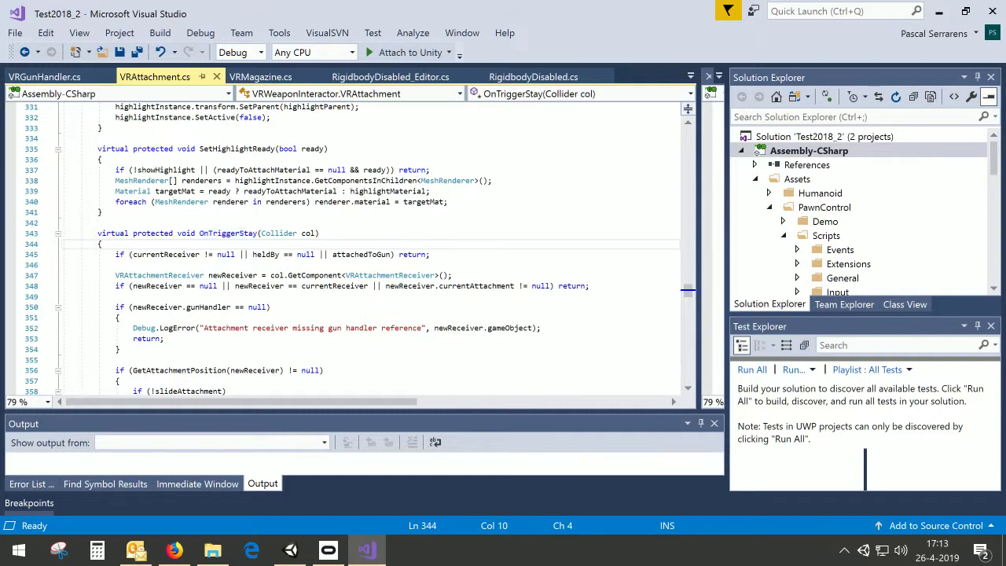
pyautogui.moveTo(273, 254)
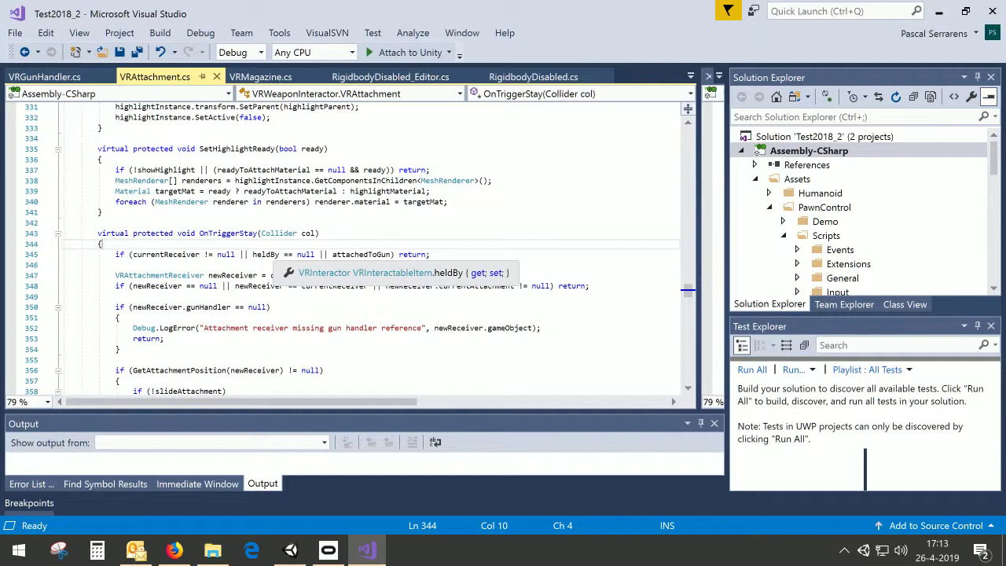
# Comment out the "|| heldBy == null" condition in OnTriggerStay and save VRAttachment.cs
pyautogui.moveTo(240, 254); pyautogui.dragTo(308, 254)
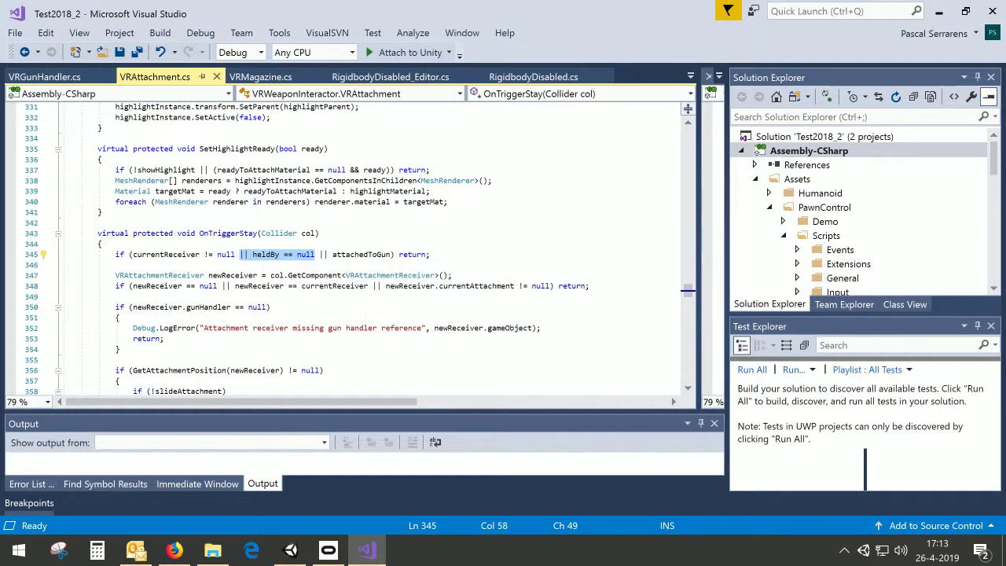
pyautogui.hotkey('ctrl', 'k')
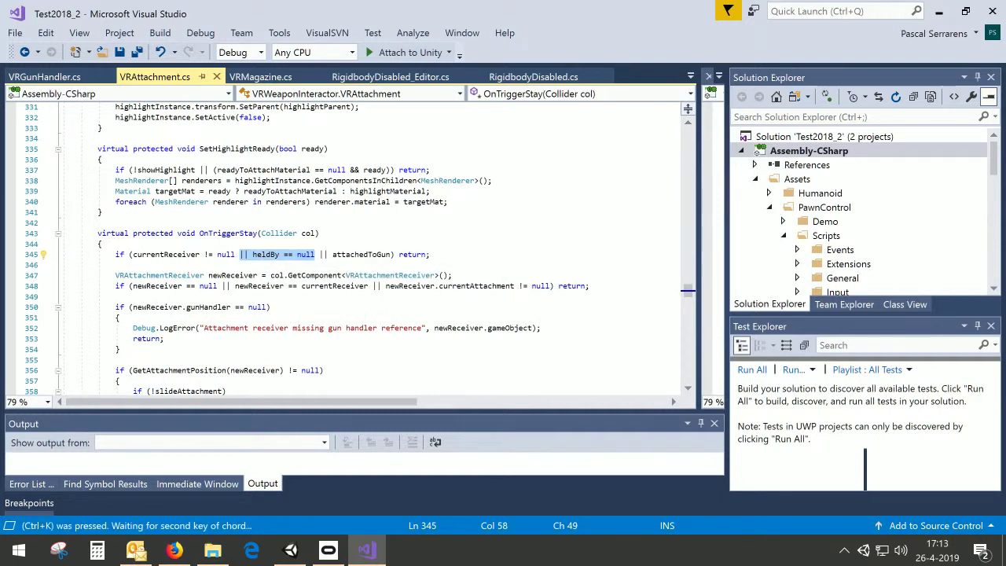
pyautogui.hotkey('ctrl', 'c')
pyautogui.hotkey('ctrl', 's')
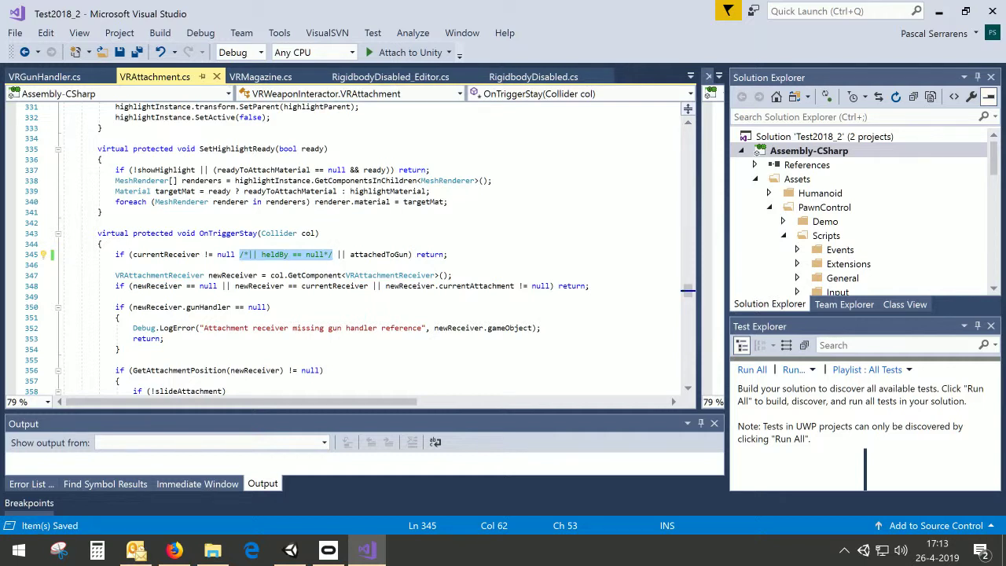
# Return to Unity, dismiss the VR Dependency window and bring the Humanoid's targets into view in the hierarchy
pyautogui.click(297, 549)
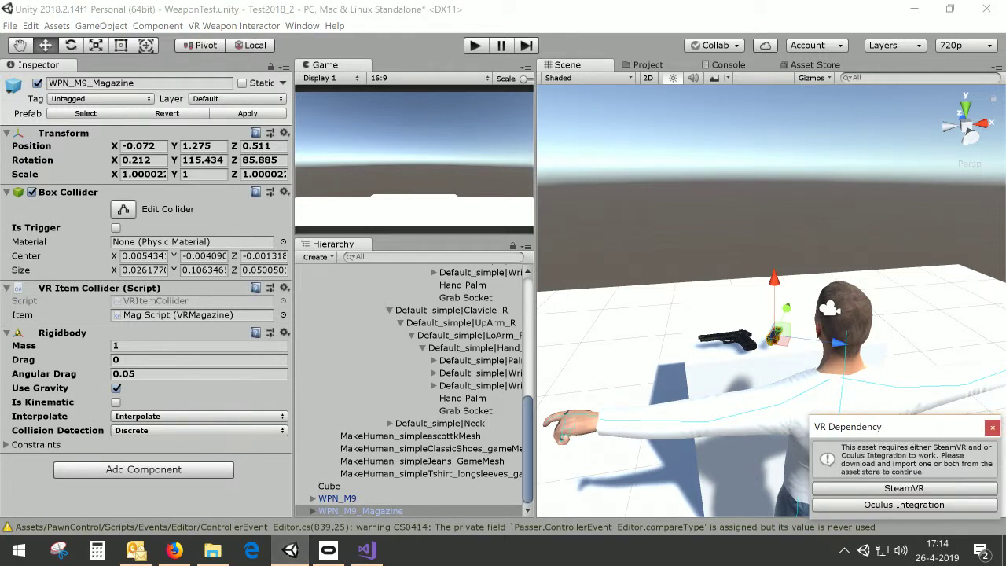
pyautogui.click(992, 426)
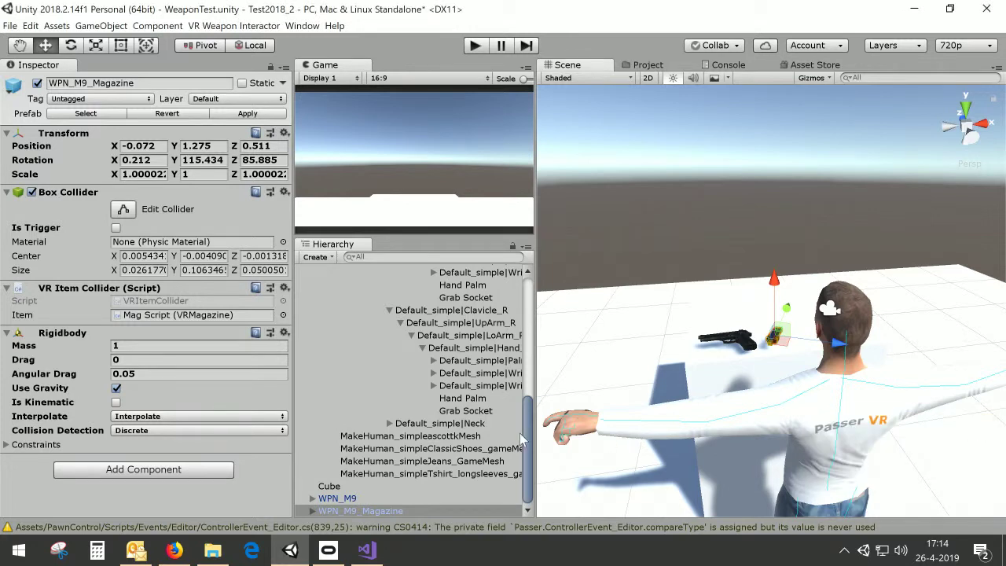
pyautogui.moveTo(526, 441); pyautogui.dragTo(532, 309)
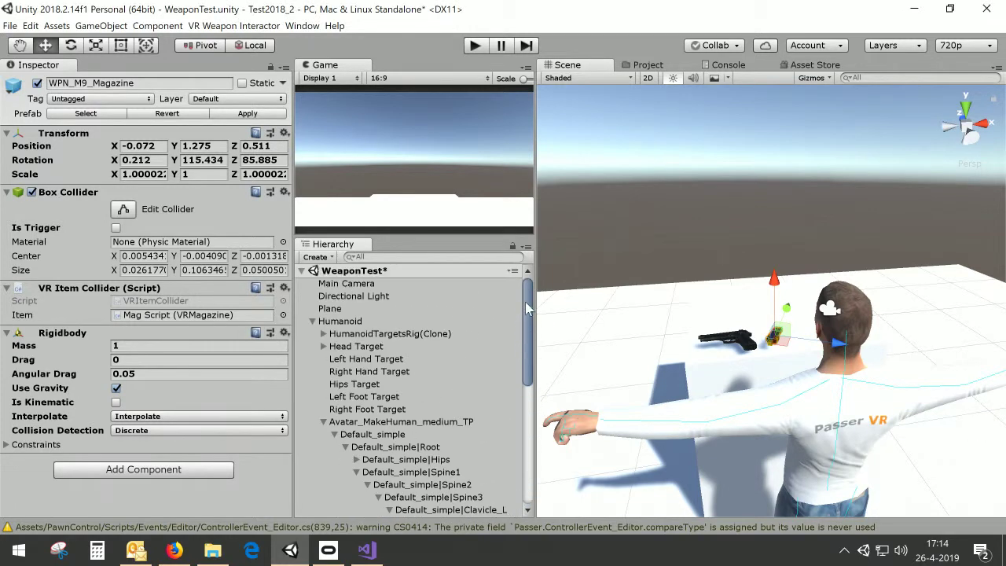
# Collapse the avatar hierarchy, play-test picking up the pistol and magazine from the cube, and stop the run
pyautogui.click(323, 422)
pyautogui.keyDown('alt'); pyautogui.moveTo(654, 267); pyautogui.dragTo(835, 399); pyautogui.keyUp('alt')
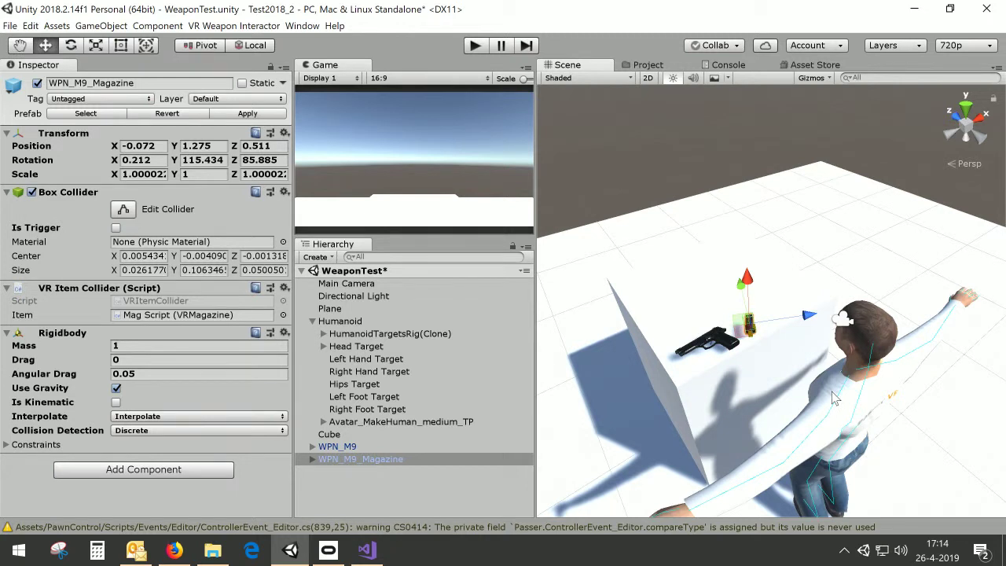
pyautogui.click(474, 45)
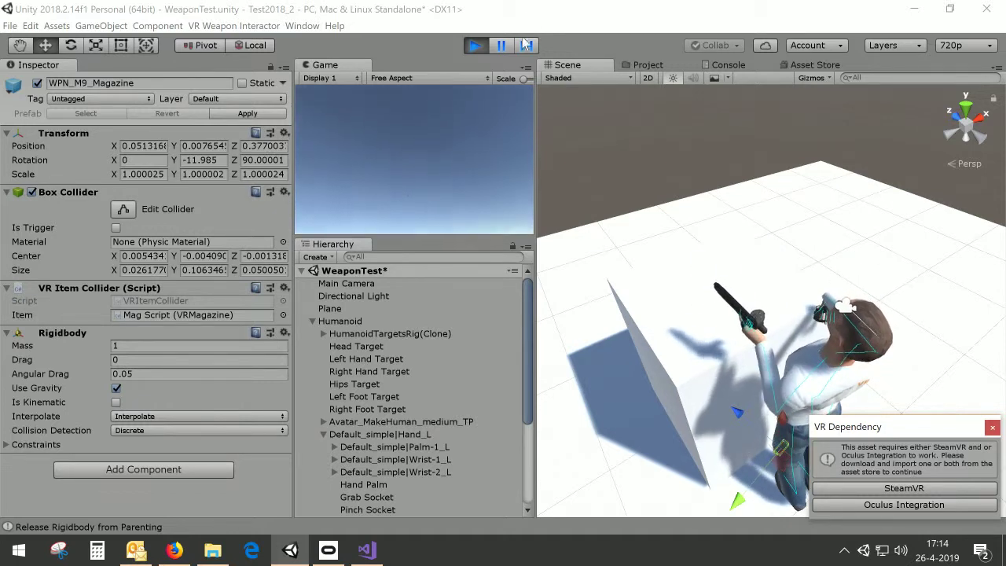
pyautogui.click(475, 45)
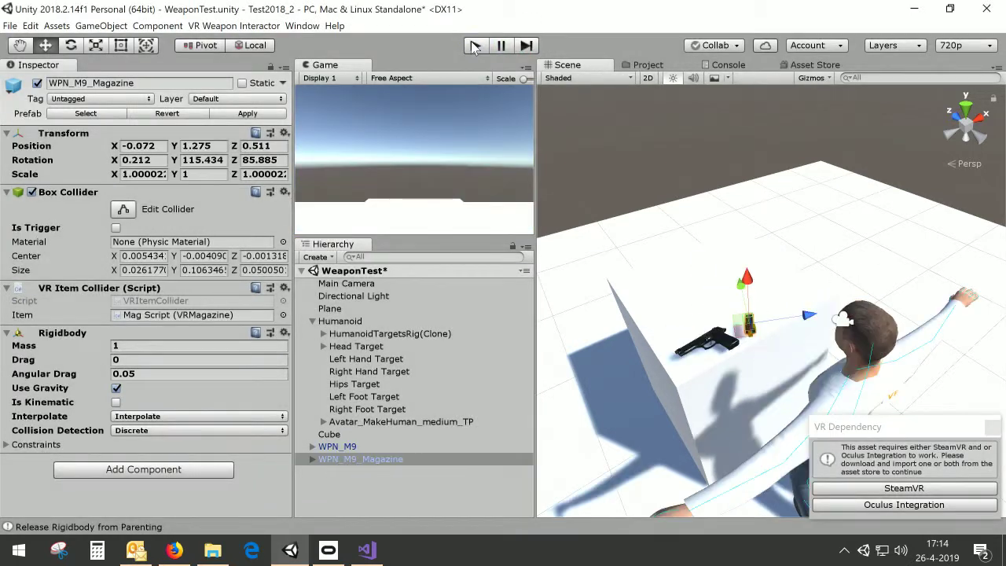
# Remove the Gun Hand pose from the Left Hand Target's Hand Pose, leaving it at None
pyautogui.click(368, 358)
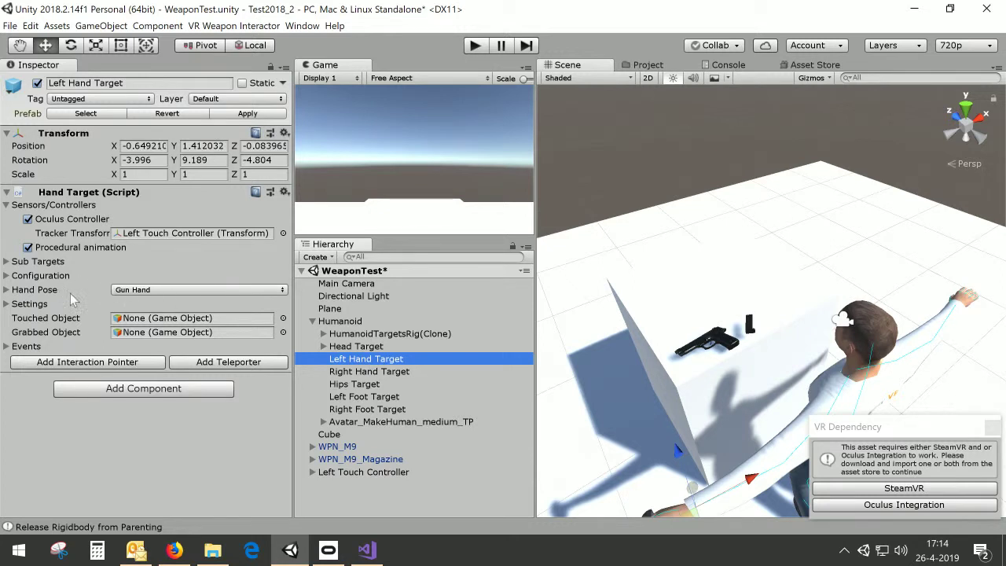
pyautogui.click(35, 290)
pyautogui.click(71, 304)
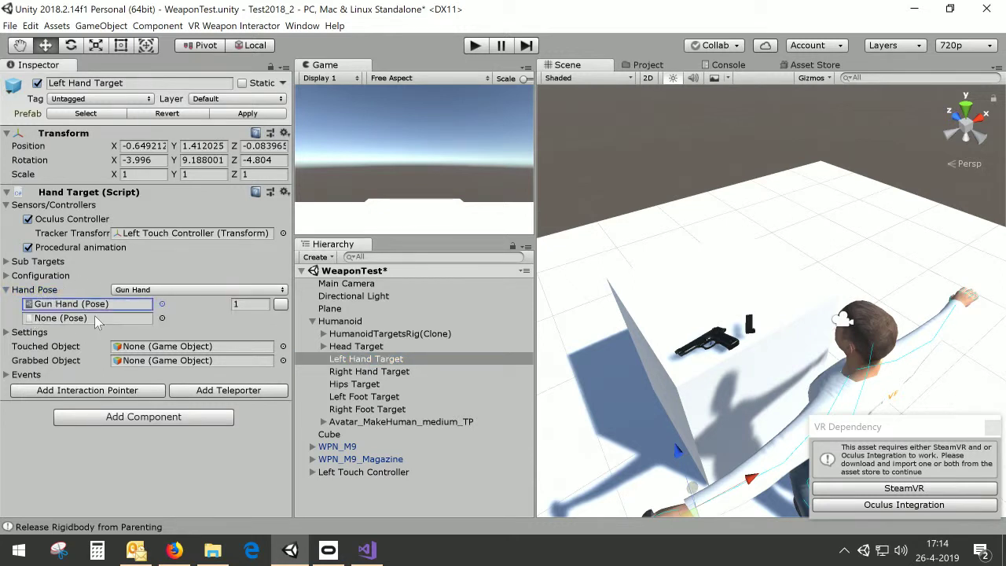
pyautogui.press('Delete')
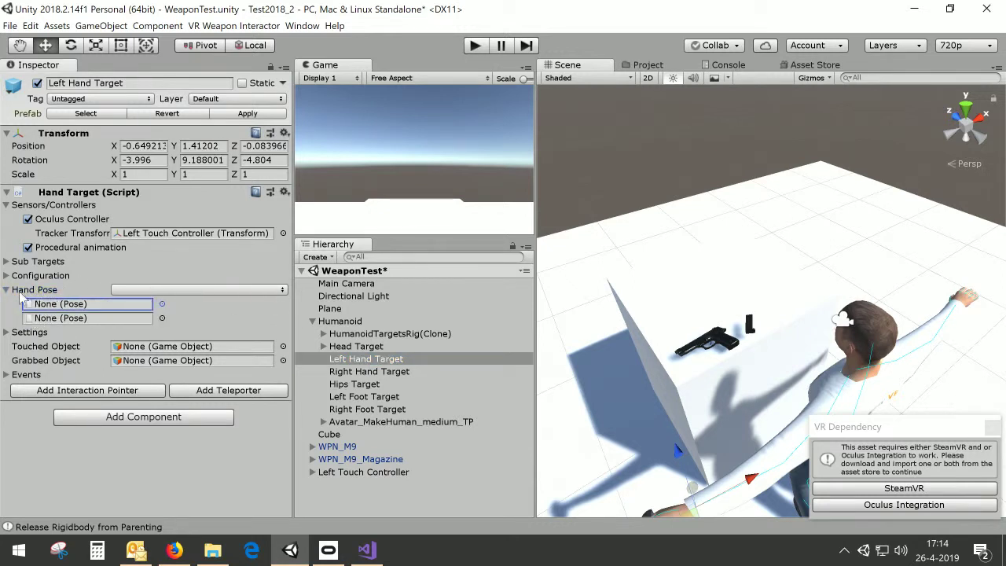
pyautogui.click(7, 290)
pyautogui.click(7, 291)
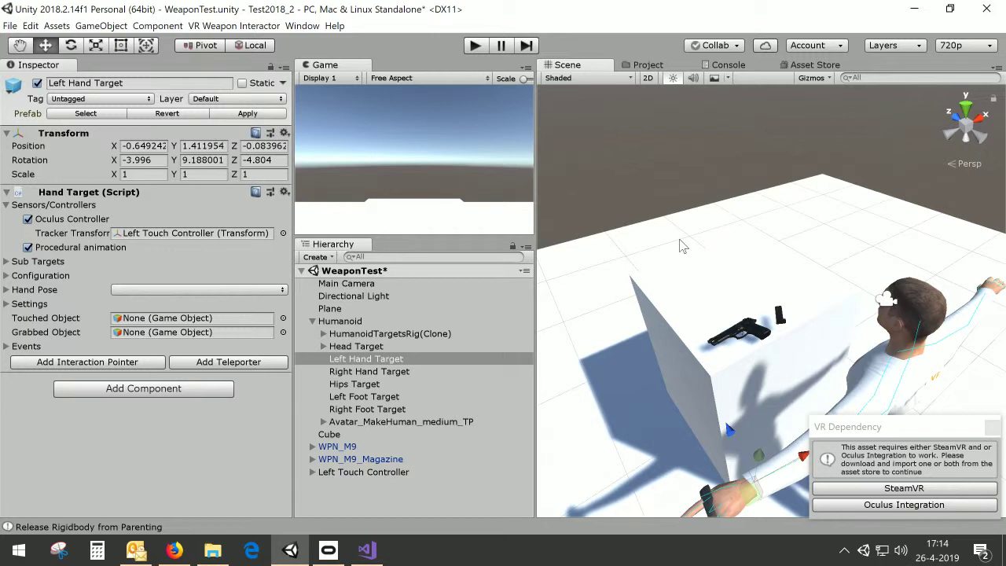
# Play-test the Left Hand Target's grip on the pistol without an assigned pose, and end play mode
pyautogui.click(476, 45)
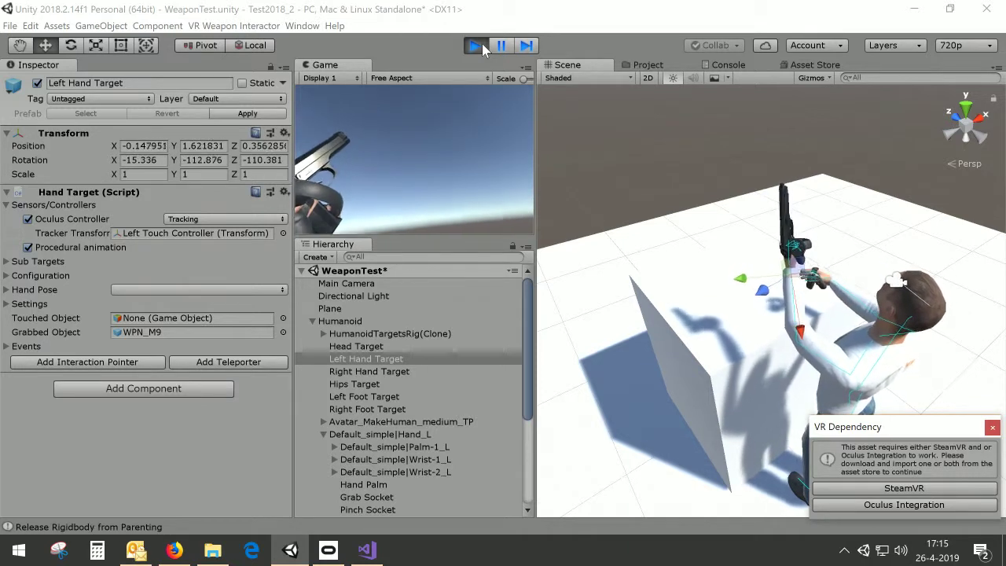
pyautogui.click(478, 46)
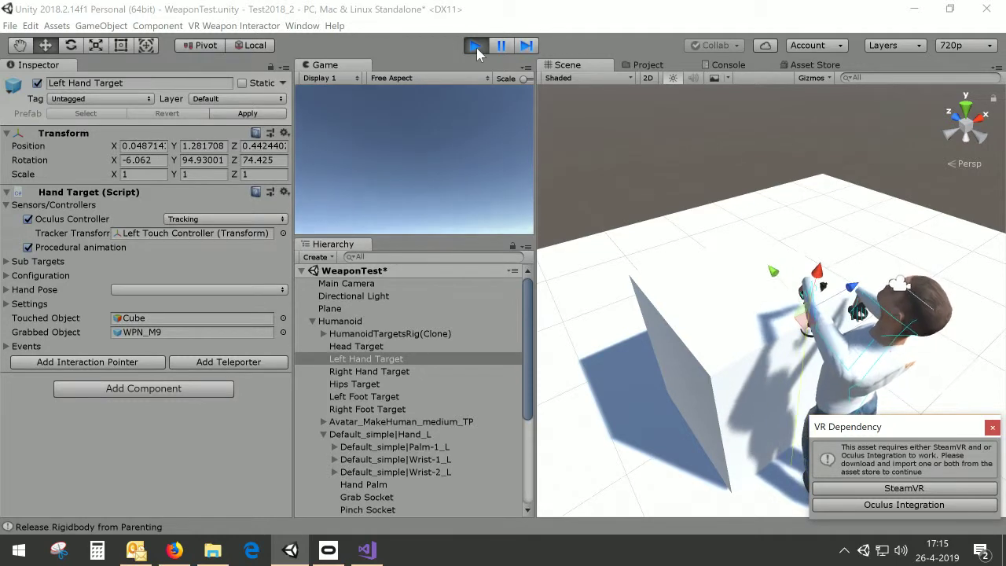
pyautogui.click(476, 48)
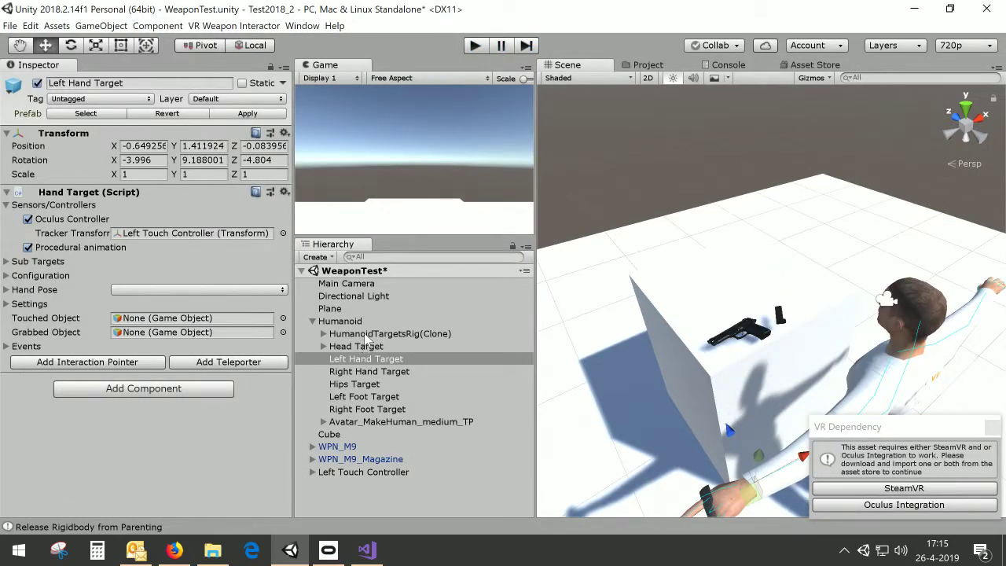
# Enable Add Bullet On Load for the WPN_M9_Magazine attachment in WPN_M9's Gun Handler editor and close the editor
pyautogui.click(371, 448)
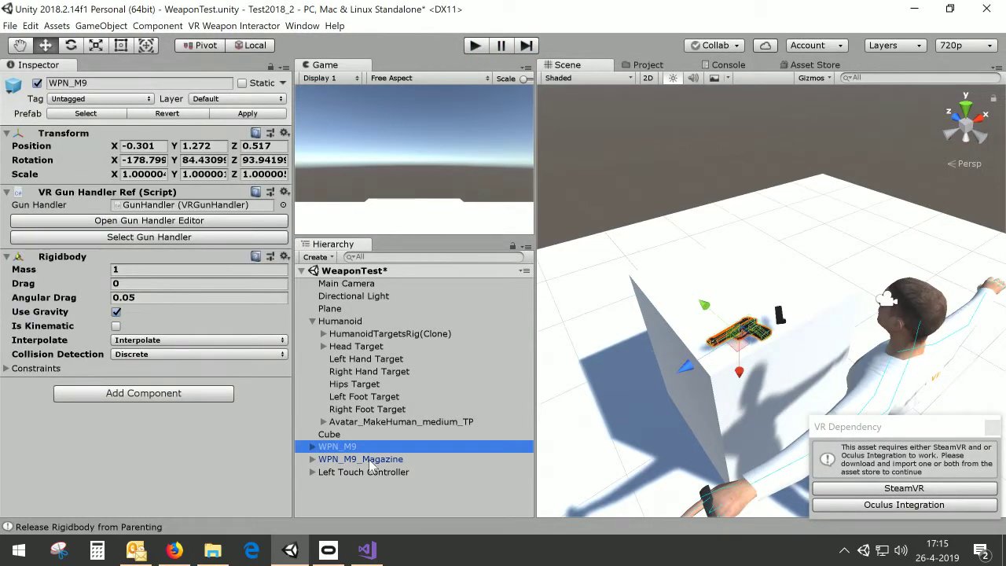
pyautogui.click(369, 460)
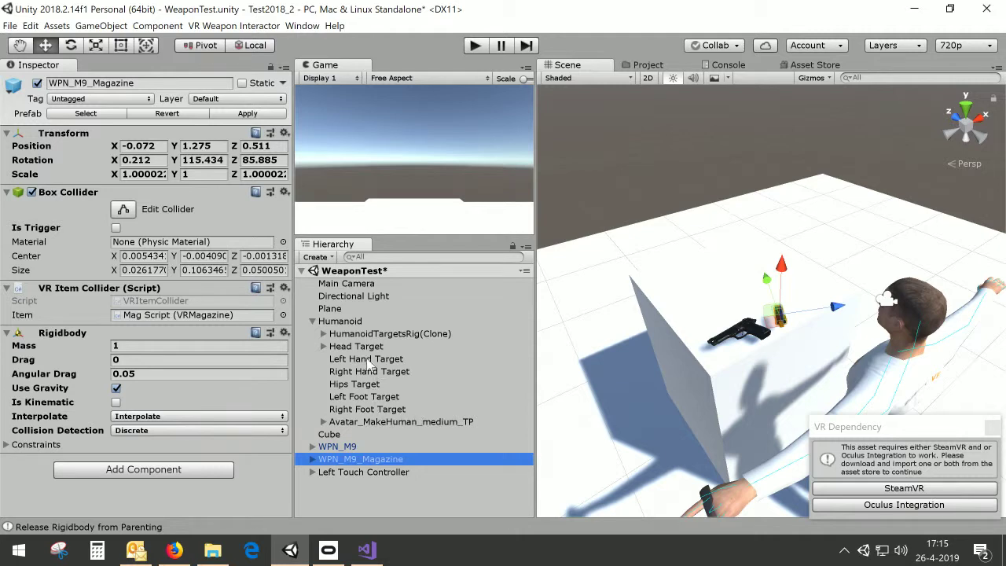
pyautogui.click(346, 447)
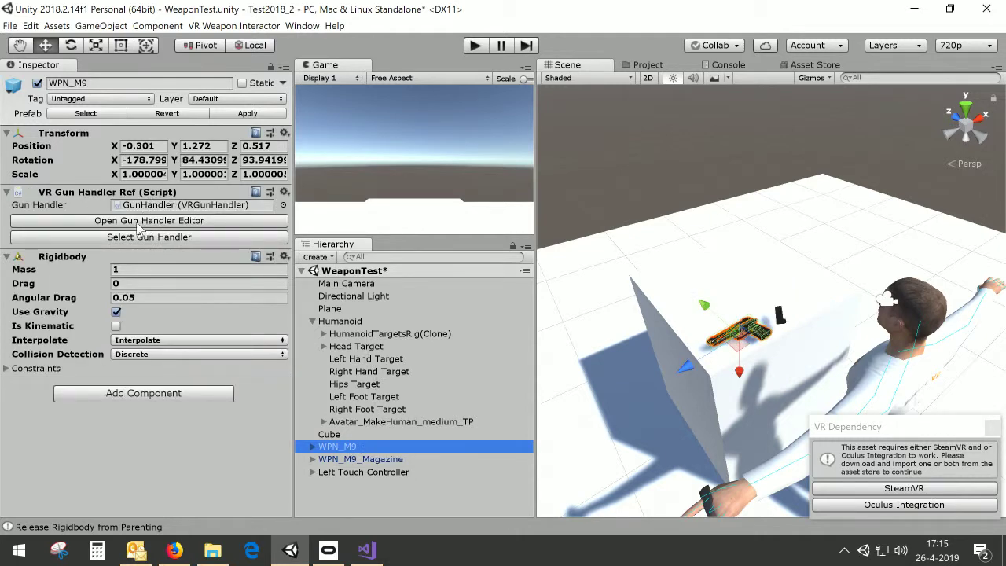
pyautogui.click(146, 221)
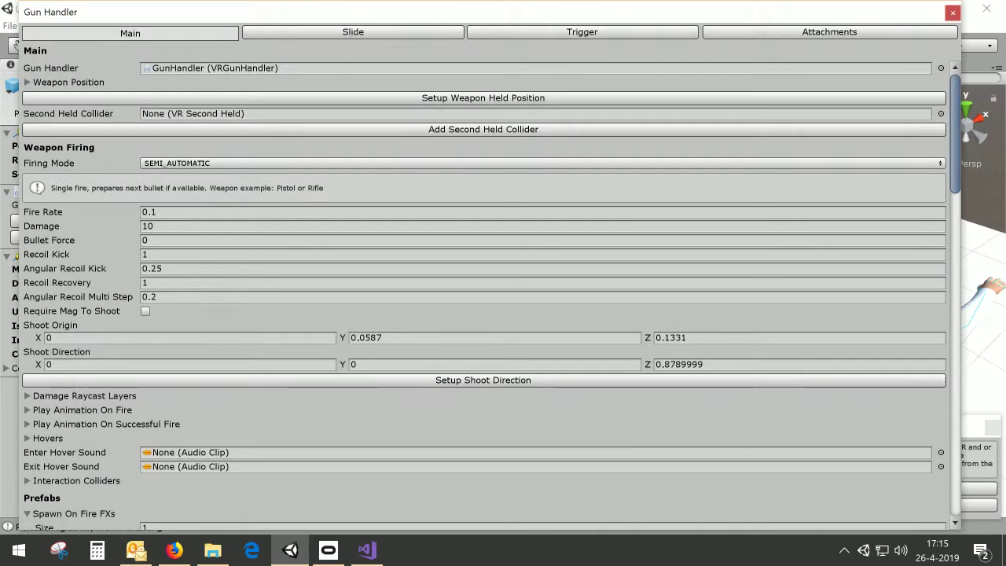
pyautogui.click(844, 33)
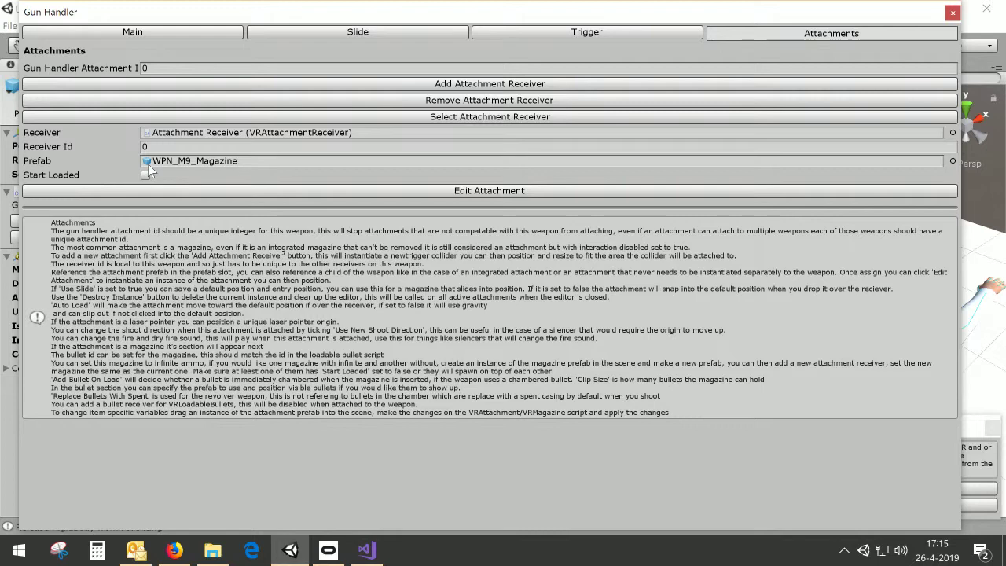
pyautogui.click(425, 188)
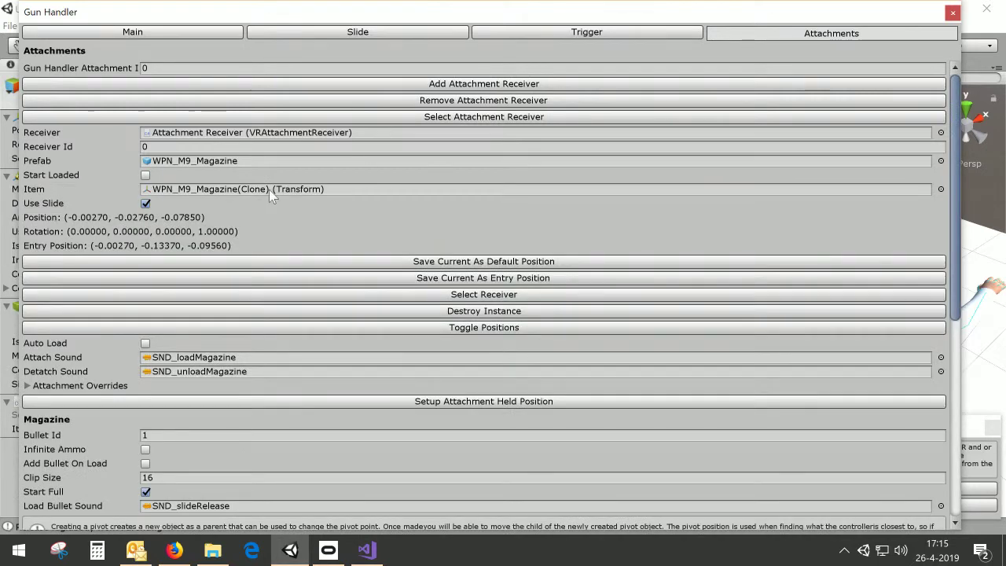
pyautogui.scroll(-3, 91, 283)
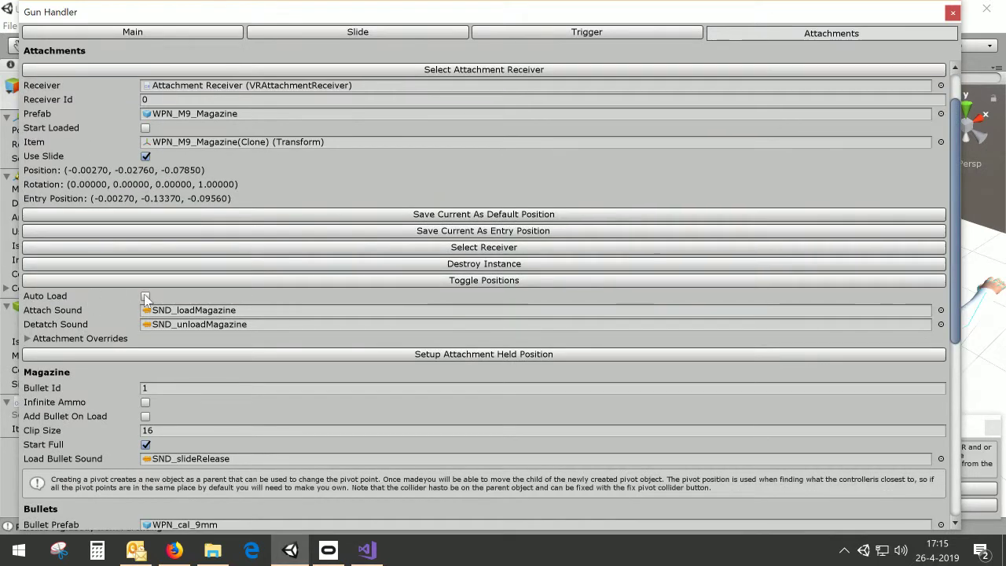
pyautogui.click(145, 417)
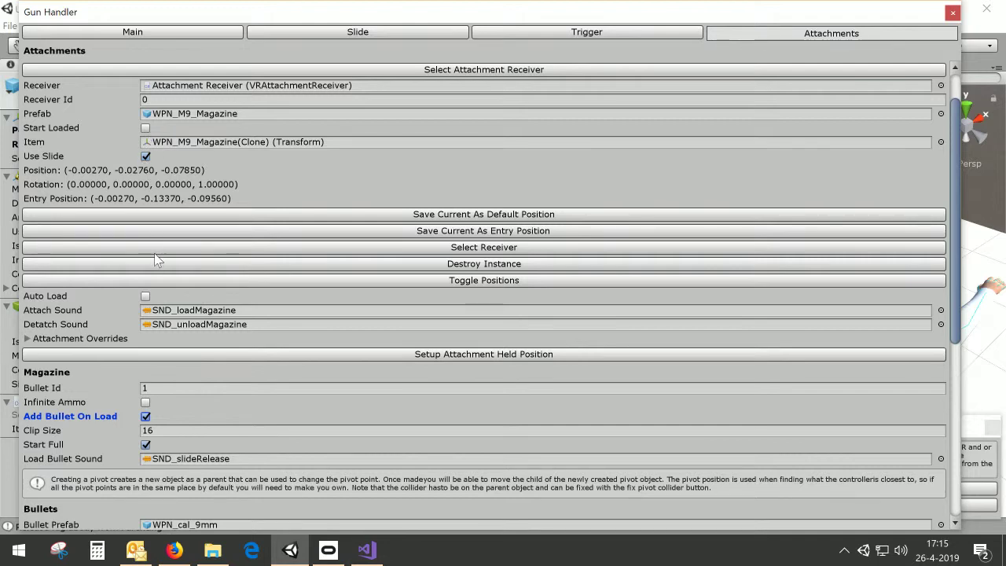
pyautogui.click(953, 13)
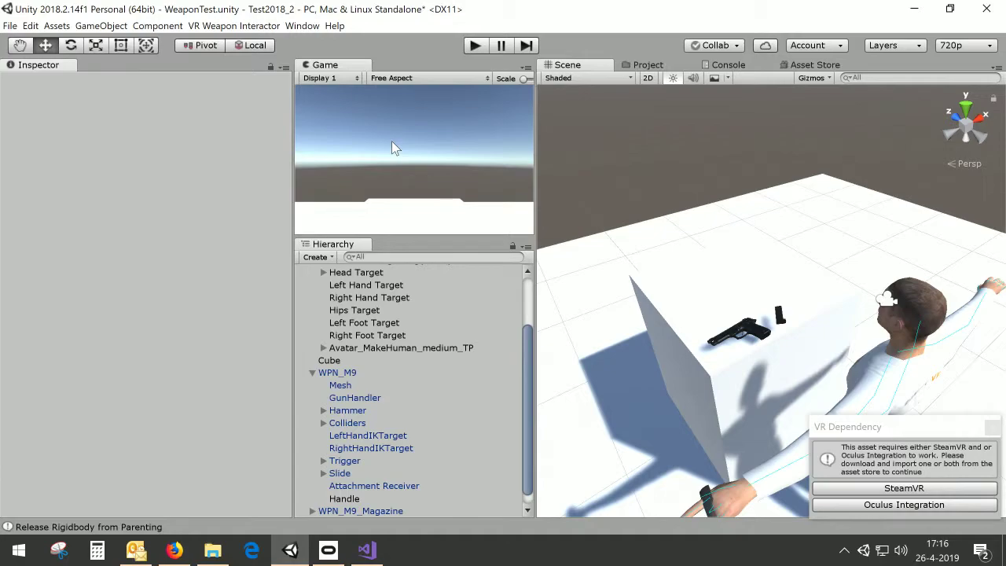
# Switch to Visual Studio and examine the commented-out foreach block in Init of VRGunHandler.cs
pyautogui.click(366, 550)
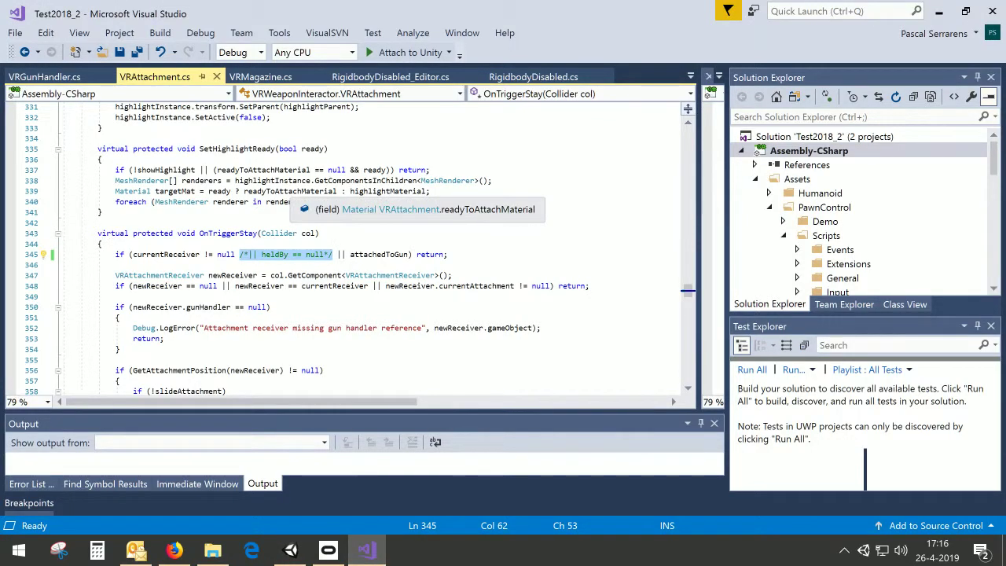
pyautogui.hotkey('ctrl', 'Tab')
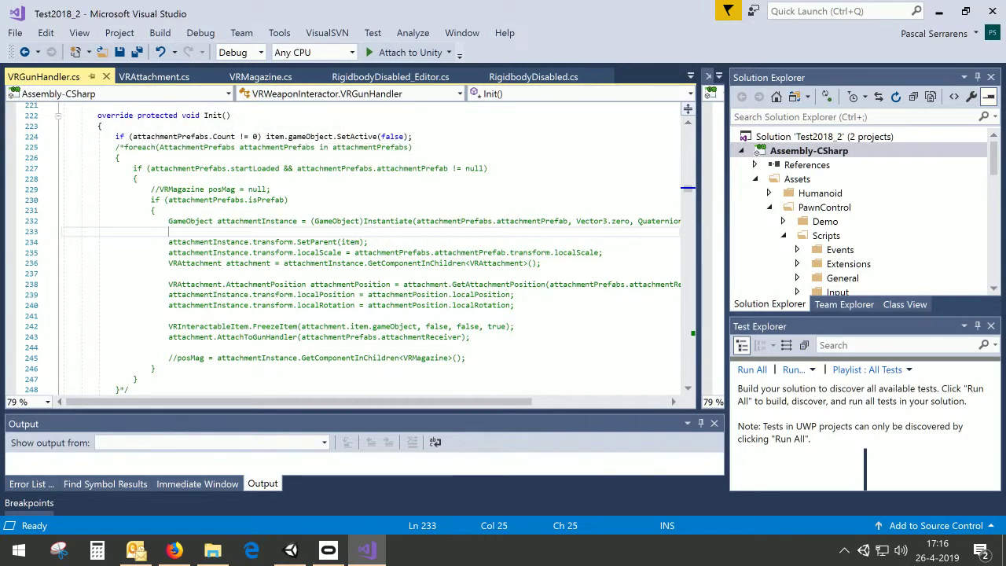
pyautogui.click(129, 390)
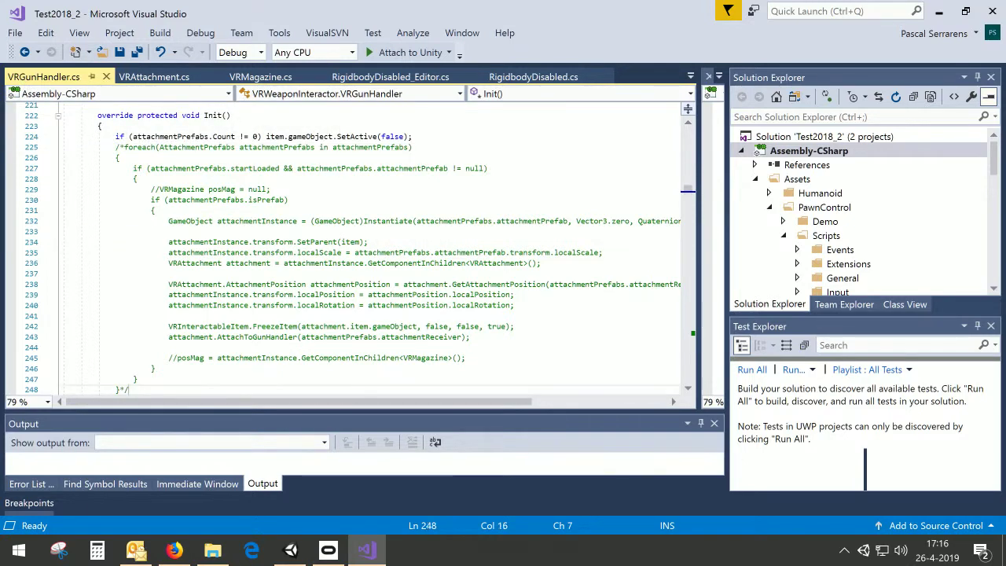
# Return to Unity and check the Start Loaded option in the GunHandler's attachment settings, then close the editor
pyautogui.click(290, 551)
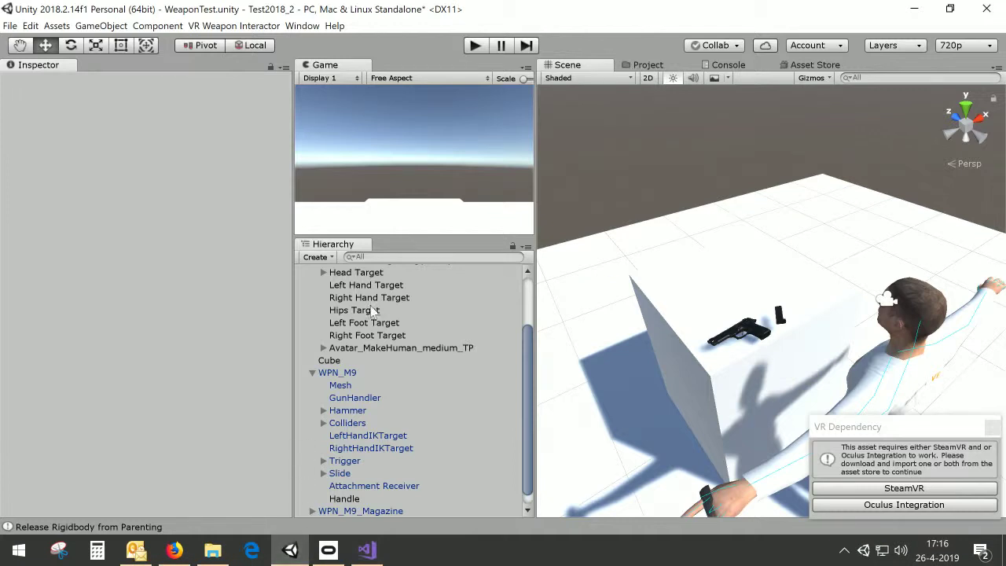
pyautogui.click(355, 398)
pyautogui.click(133, 206)
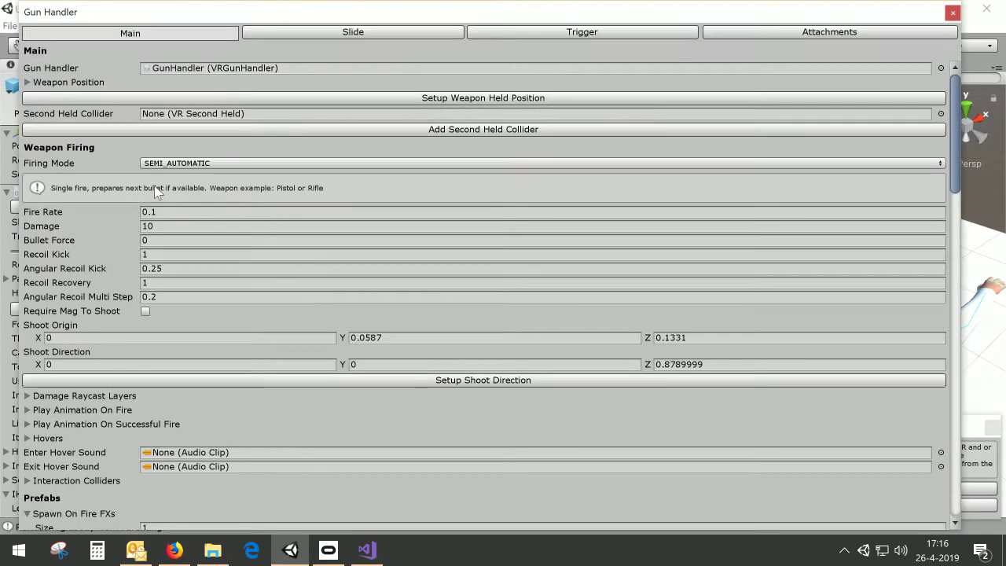
pyautogui.click(879, 33)
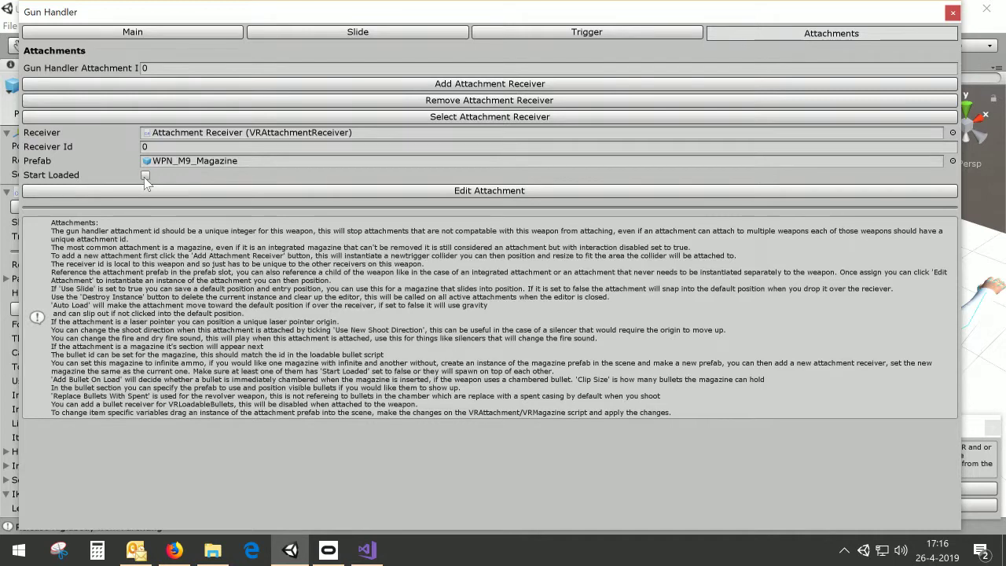
pyautogui.click(952, 13)
# In Visual Studio, uncomment the attachmentPrefabs foreach block in Init of VRGunHandler.cs and save the file
pyautogui.click(366, 550)
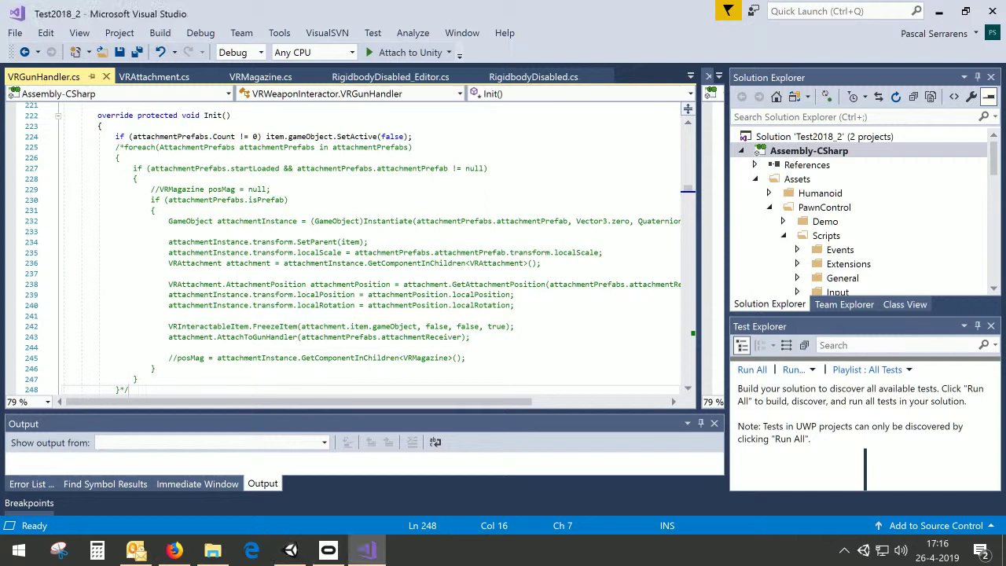
pyautogui.click(124, 147)
pyautogui.press('BackSpace')
pyautogui.press('BackSpace')
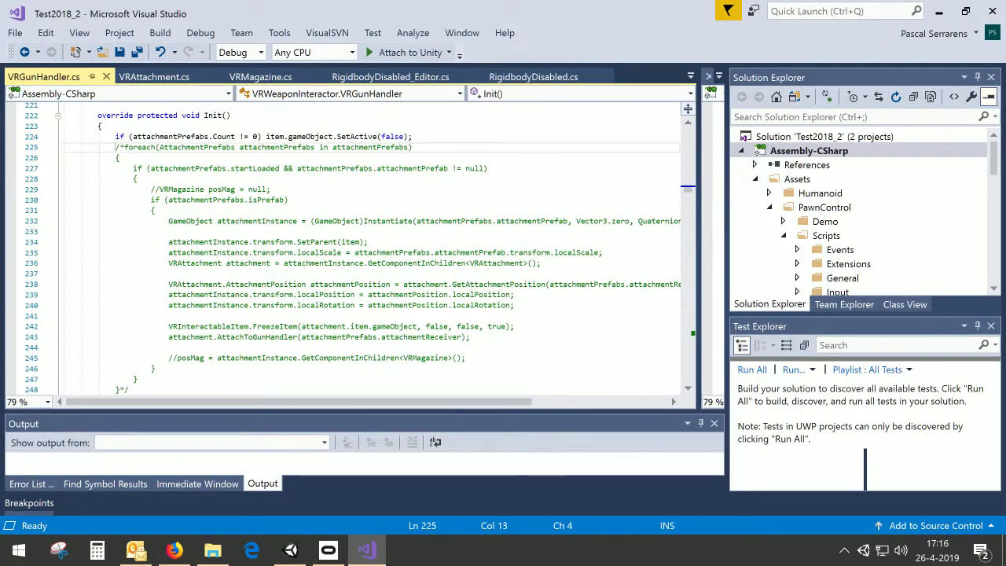
pyautogui.click(128, 389)
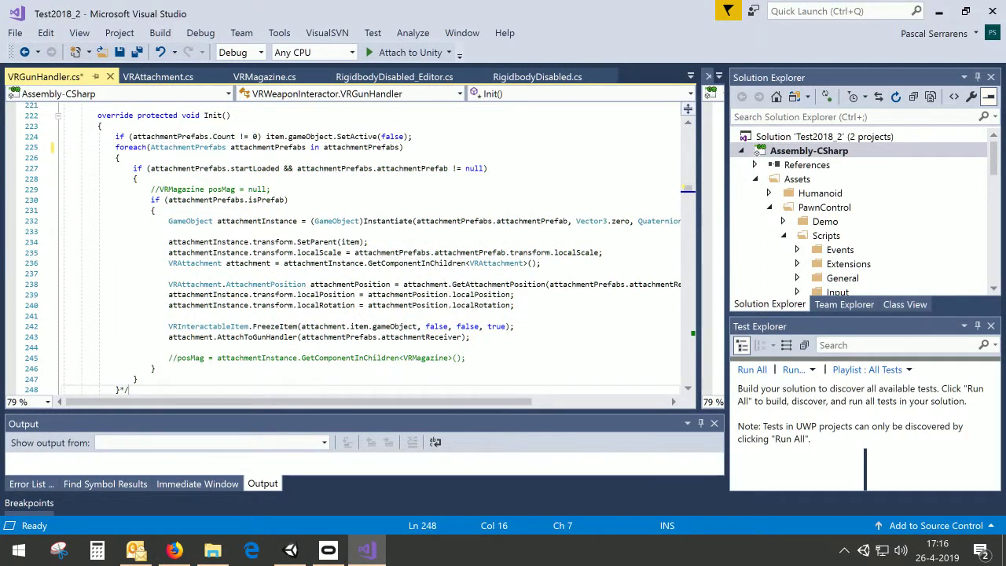
pyautogui.press('Insert')
pyautogui.press('BackSpace')
pyautogui.press('BackSpace')
pyautogui.click(169, 231)
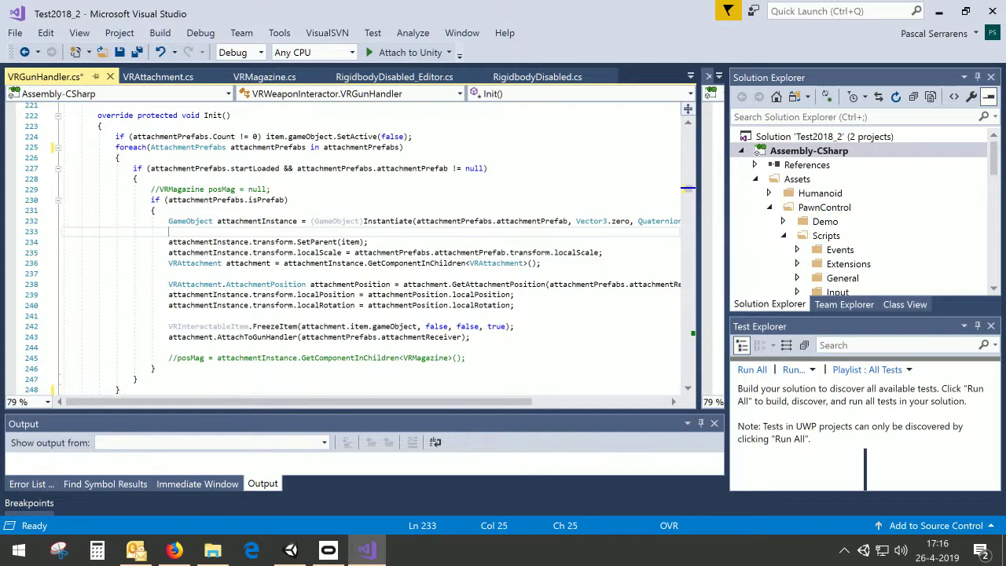
pyautogui.hotkey('ctrl', 's')
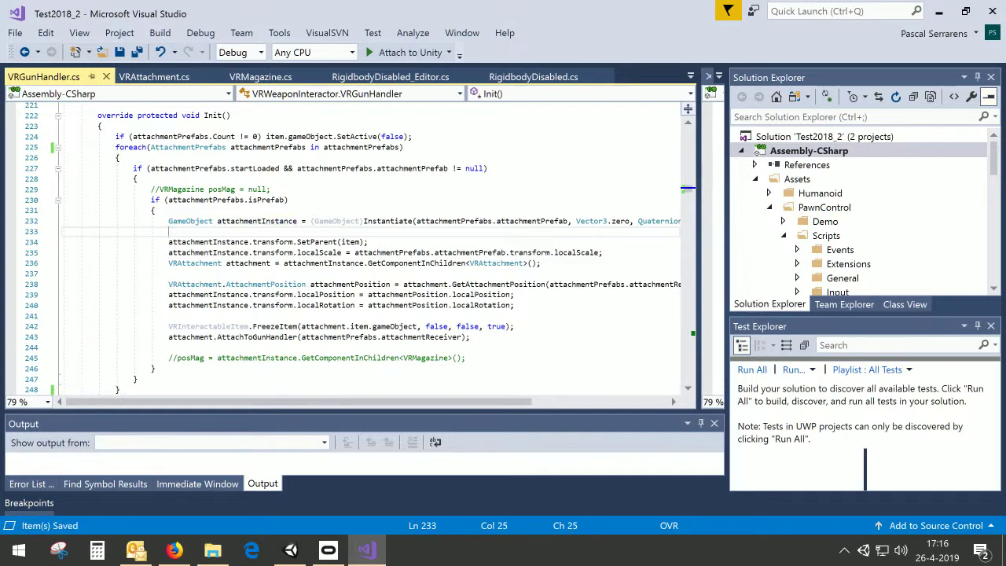
# Return to Unity, delete the Main Camera from the WeaponTest scene and run the scene to test the pistol
pyautogui.click(290, 550)
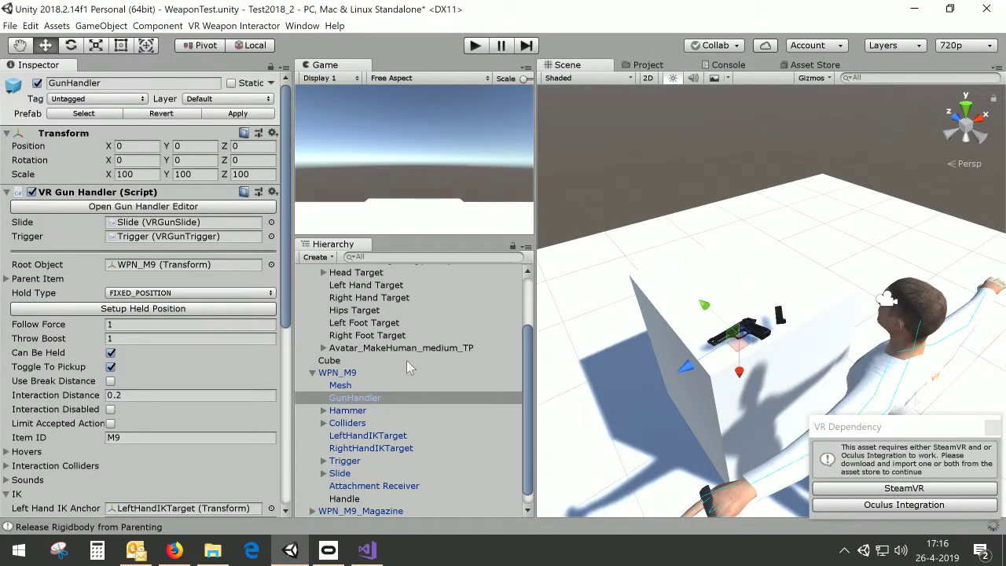
pyautogui.scroll(3, 390, 308)
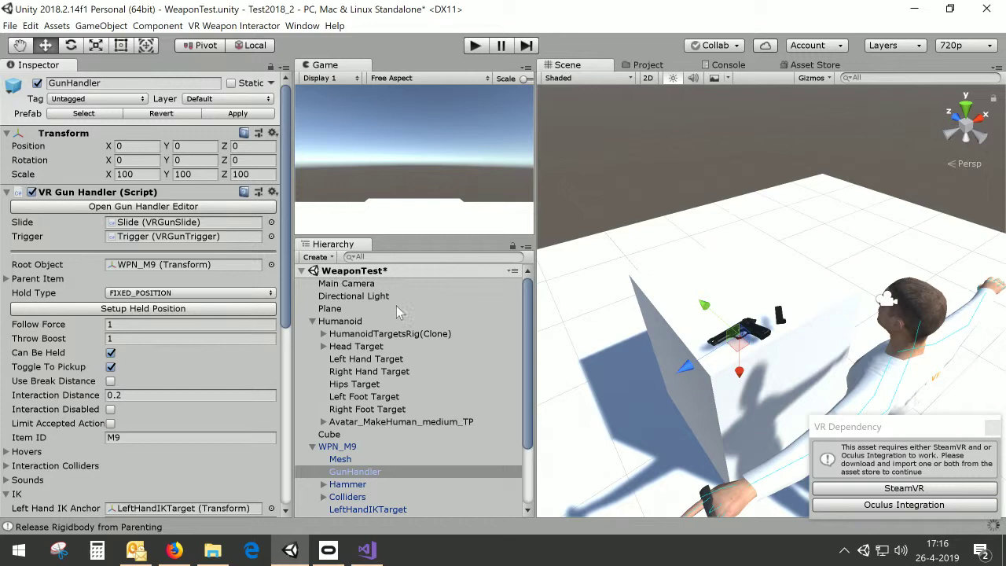
pyautogui.click(347, 283)
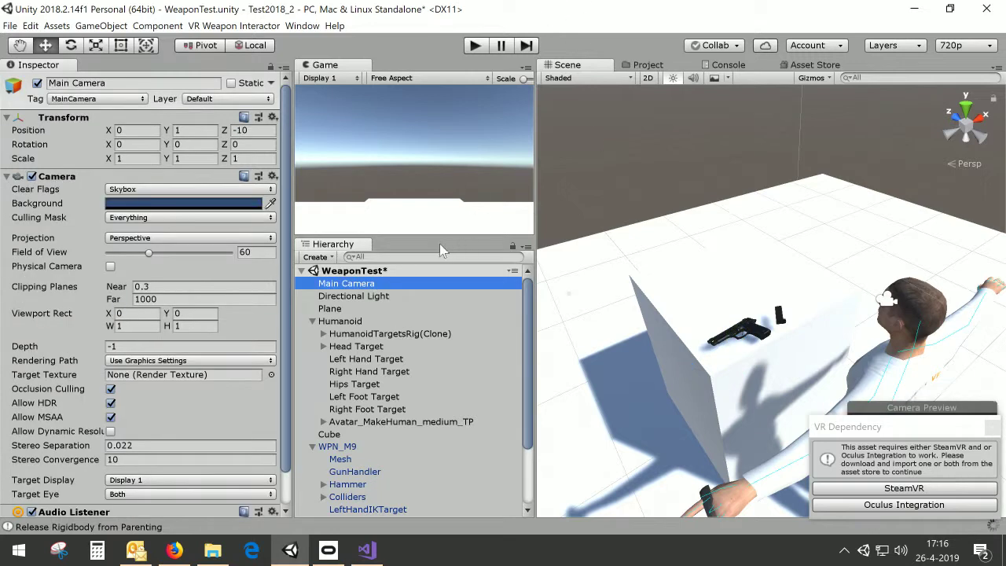
pyautogui.click(360, 308)
pyautogui.click(361, 284)
pyautogui.press('Delete')
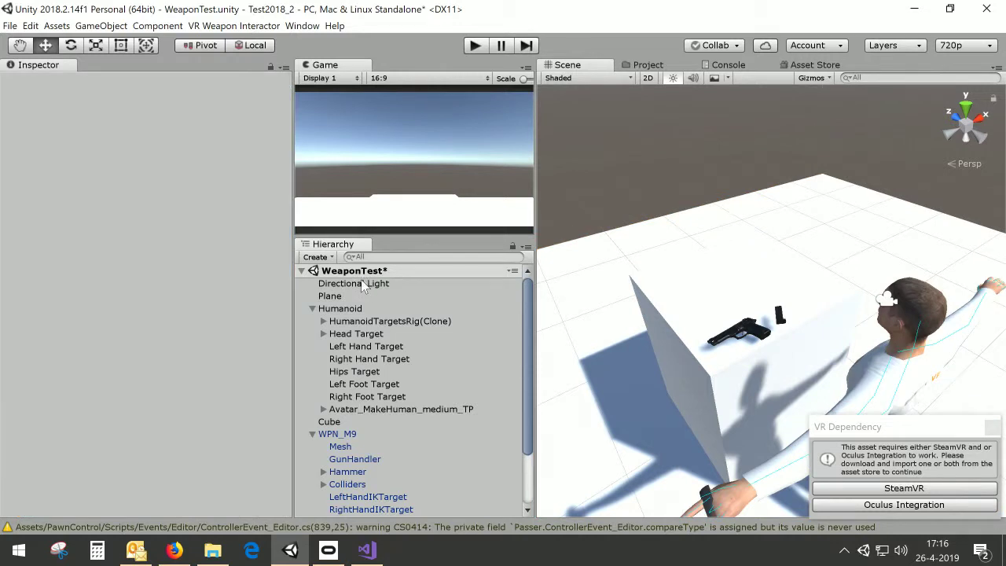
pyautogui.click(476, 46)
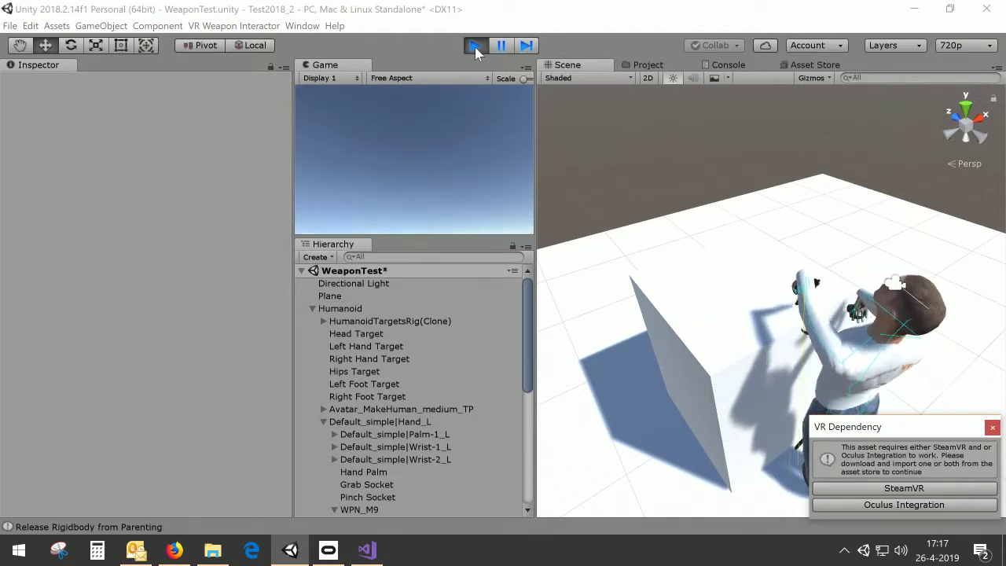
# Stop the running scene and inspect the components of the Humanoid, WPN_M9 and WPN_M9_Magazine
pyautogui.click(475, 46)
pyautogui.scroll(6, 728, 343)
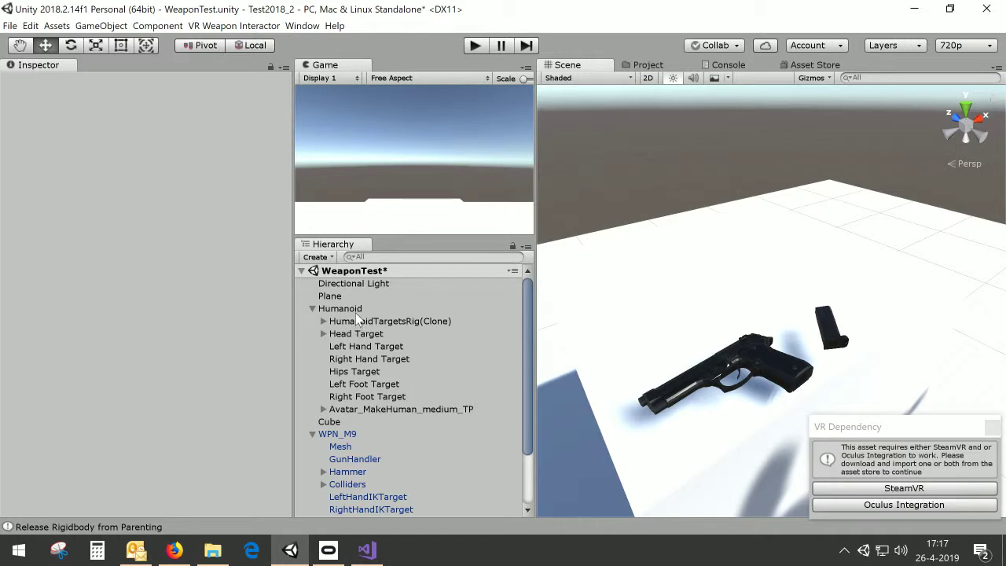
pyautogui.keyDown('alt'); pyautogui.moveTo(868, 363); pyautogui.dragTo(728, 374); pyautogui.keyUp('alt')
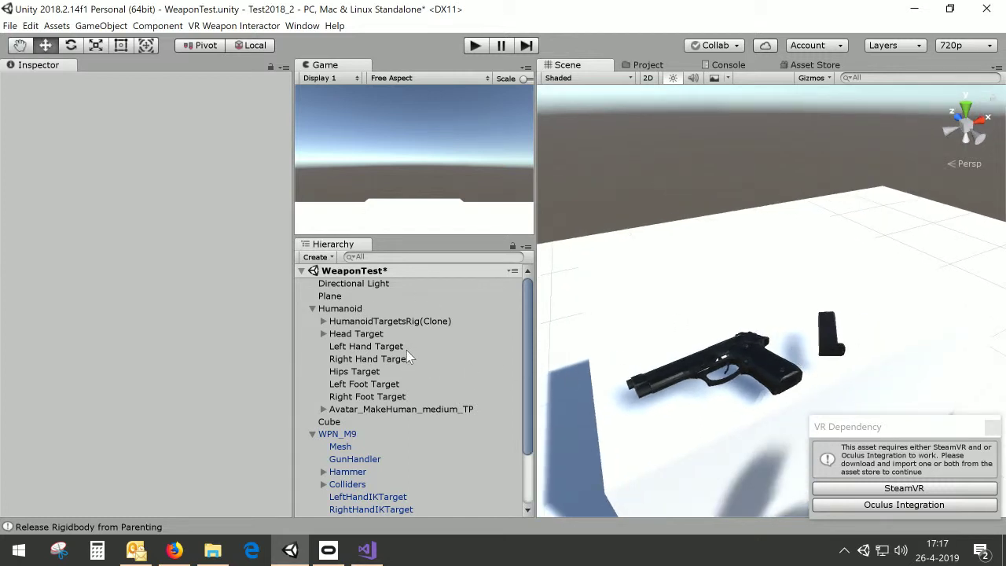
pyautogui.click(347, 309)
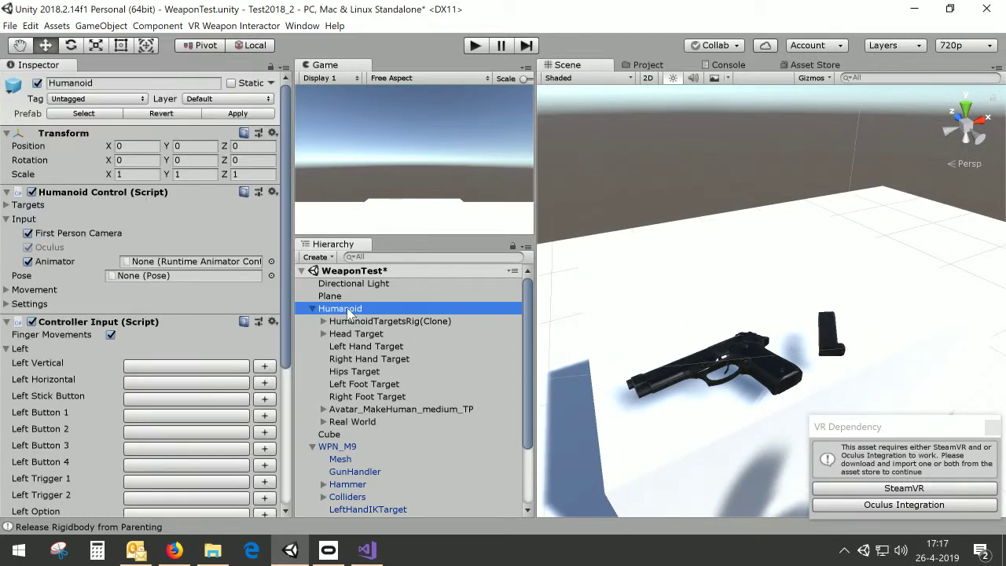
pyautogui.scroll(-3, 347, 312)
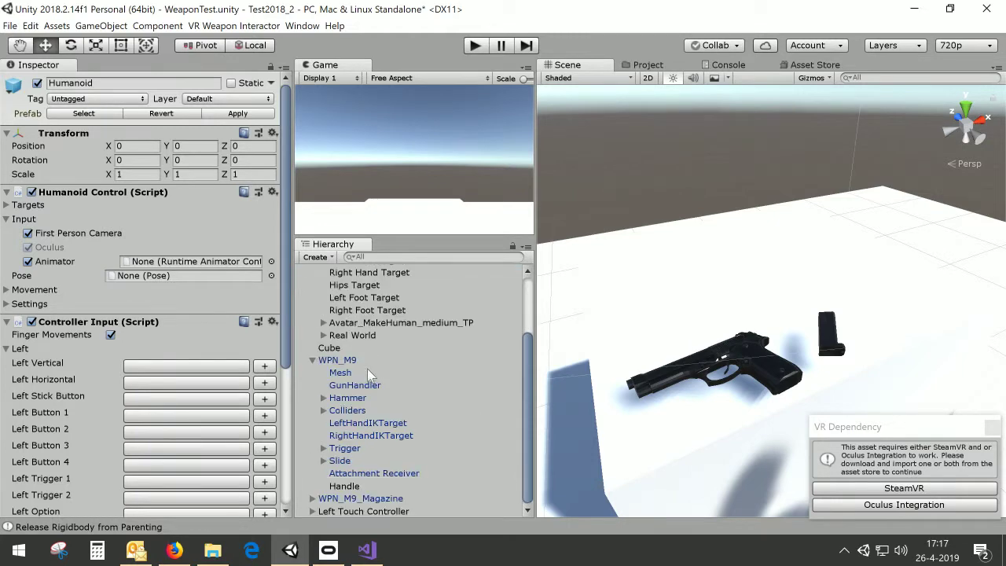
pyautogui.click(342, 361)
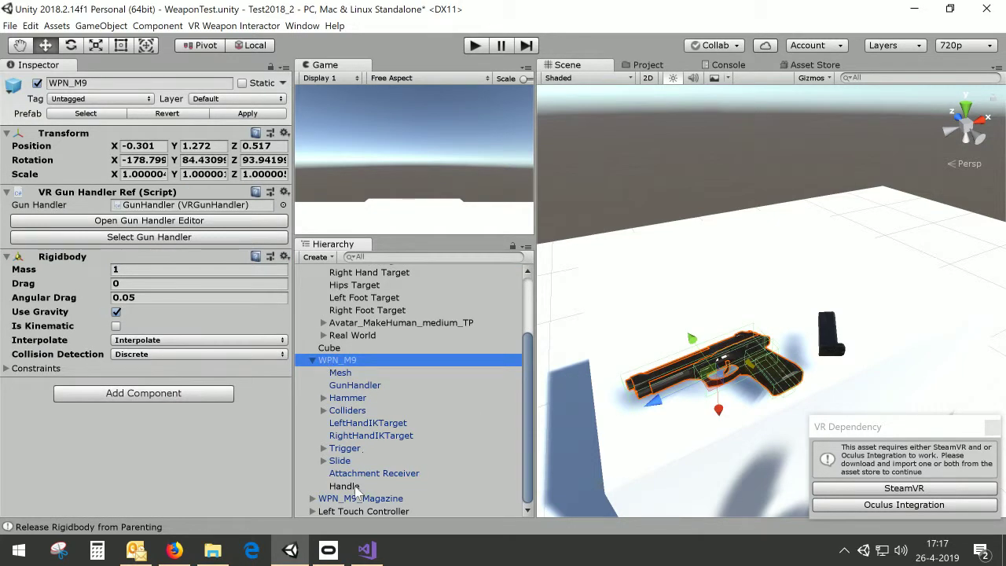
pyautogui.click(359, 498)
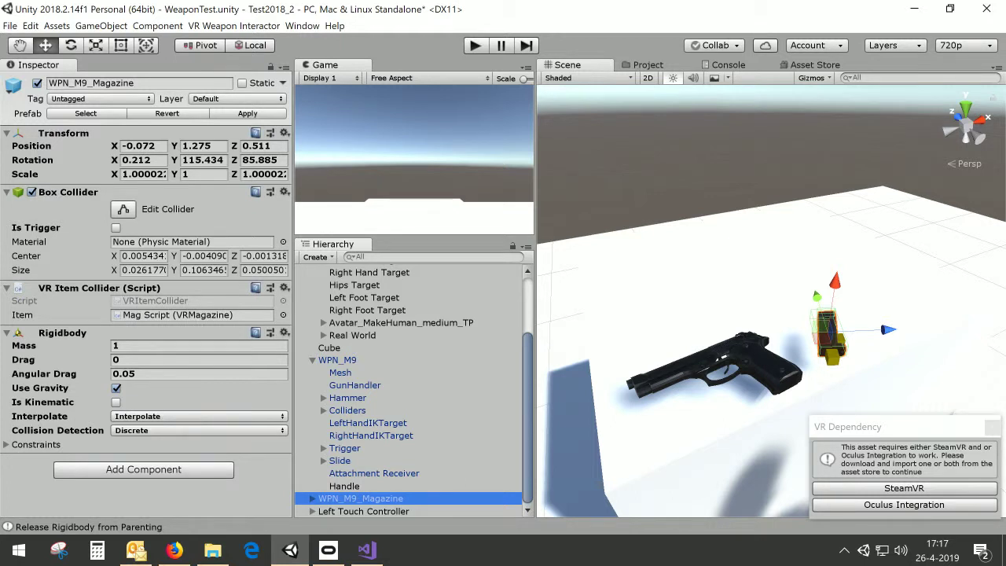
pyautogui.moveTo(782, 314); pyautogui.dragTo(813, 344, button='right')
pyautogui.moveTo(804, 284); pyautogui.dragTo(816, 327, button='middle')
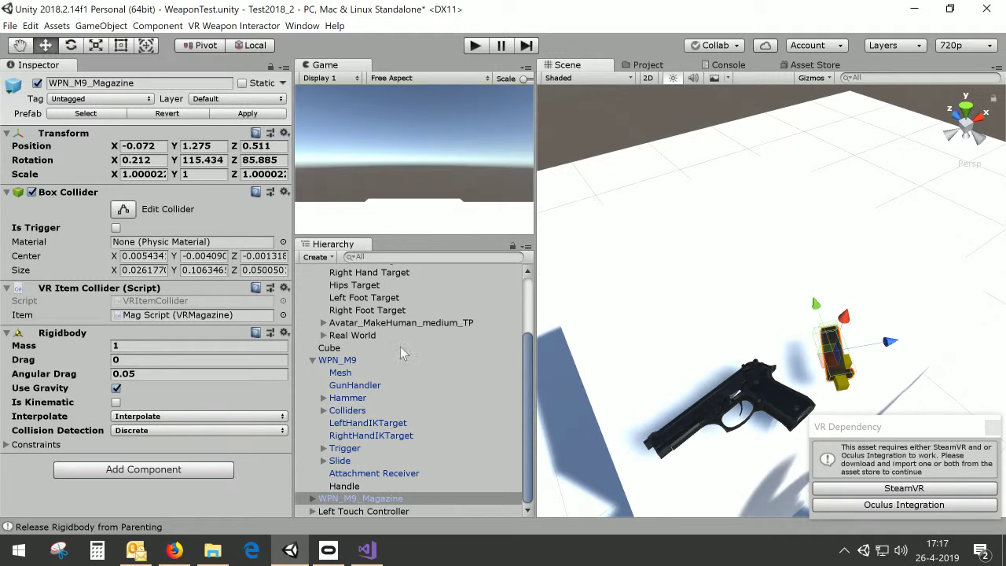
# Set the X size of the Box Collider on WPN_M9's Attachment Receiver to 0.5
pyautogui.click(358, 474)
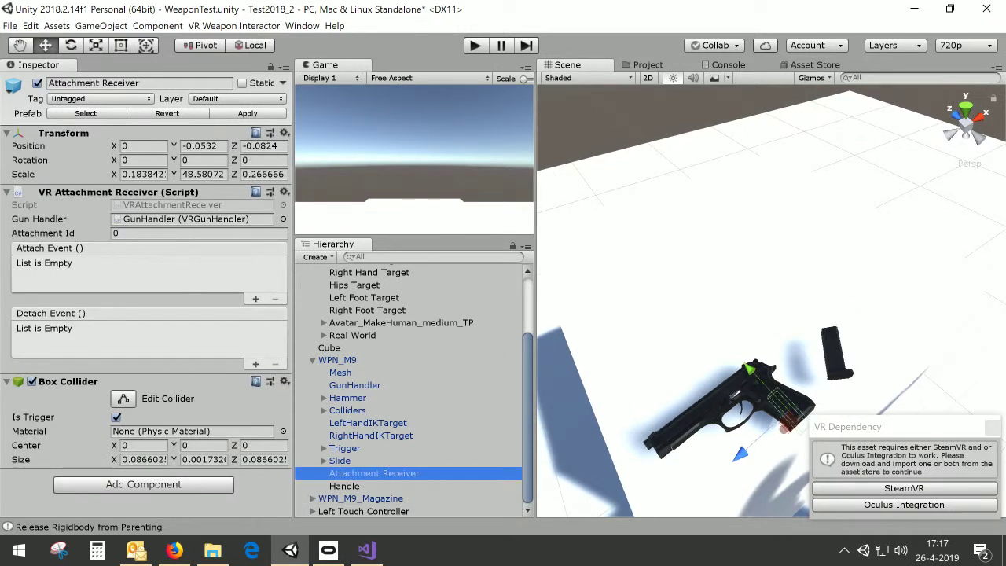
pyautogui.click(144, 460)
pyautogui.write('0.5')
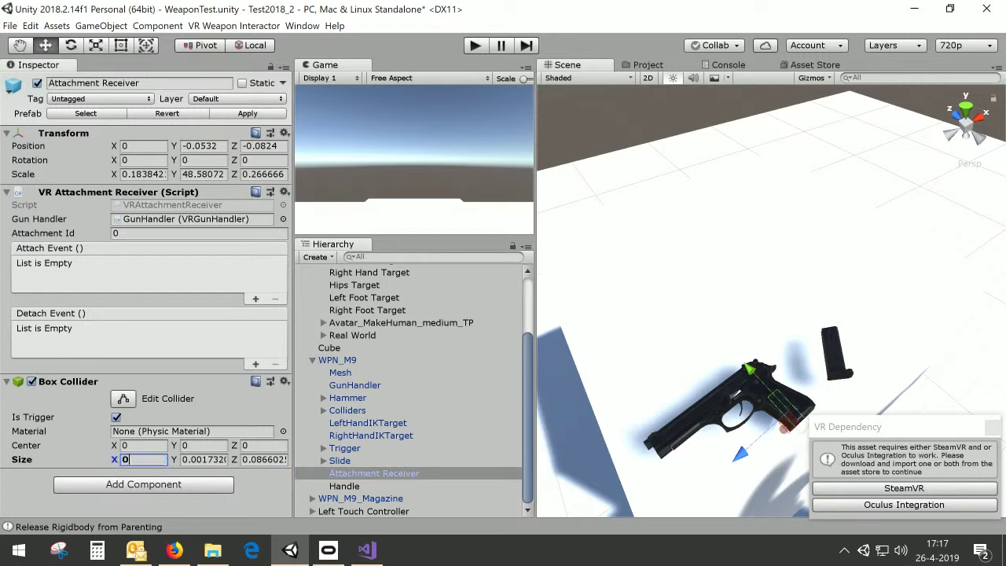
pyautogui.press('Tab')
pyautogui.write('0.5')
pyautogui.press('BackSpace')
pyautogui.press('BackSpace')
pyautogui.press('BackSpace')
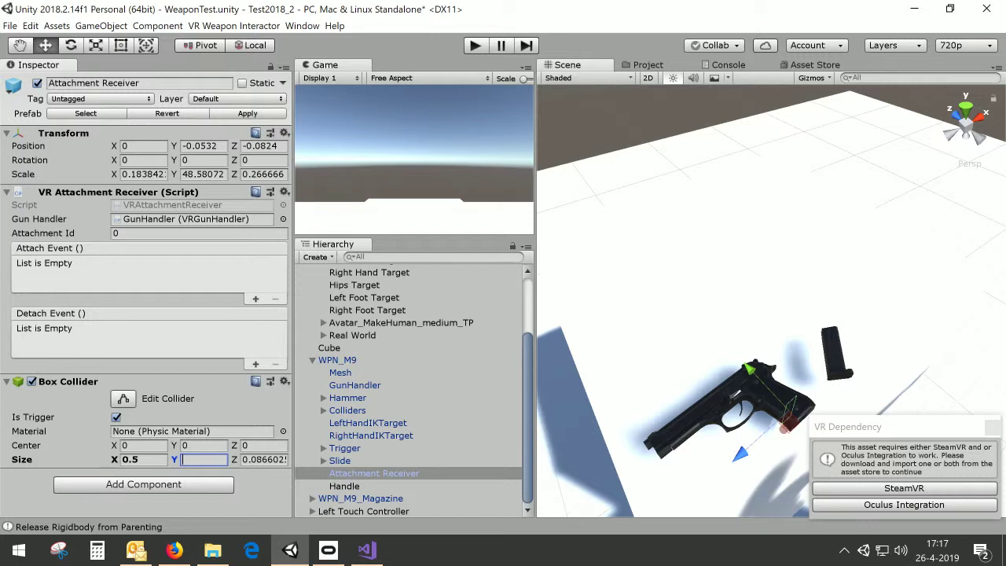
pyautogui.press('Escape')
# Set the Y size of the Attachment Receiver's Box Collider to 0.002
pyautogui.moveTo(192, 460); pyautogui.dragTo(196, 470)
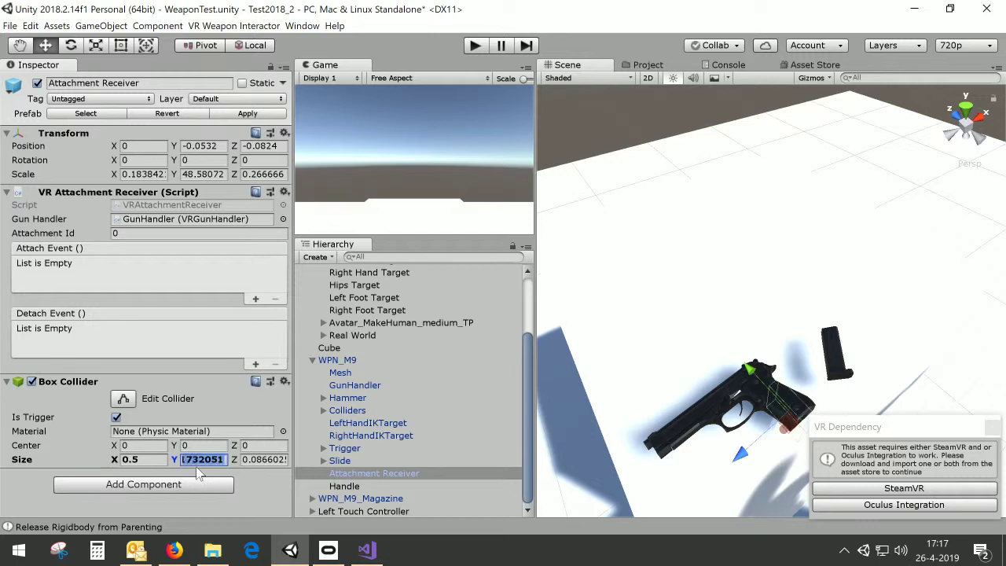
pyautogui.write('0.1')
pyautogui.press('BackSpace')
pyautogui.write('1')
pyautogui.press('BackSpace')
pyautogui.press('BackSpace')
pyautogui.press('BackSpace')
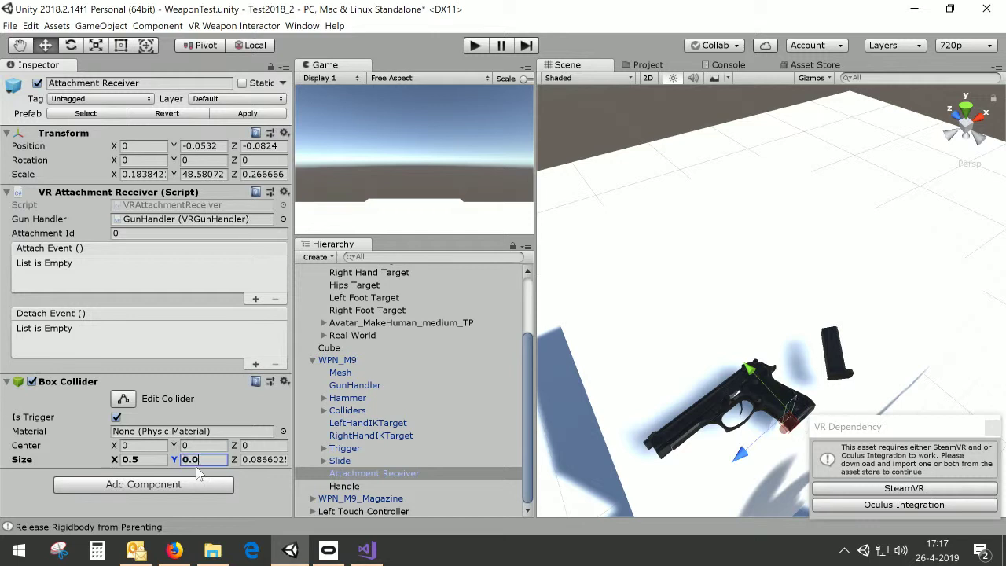
pyautogui.write('1')
pyautogui.press('BackSpace')
pyautogui.write('01')
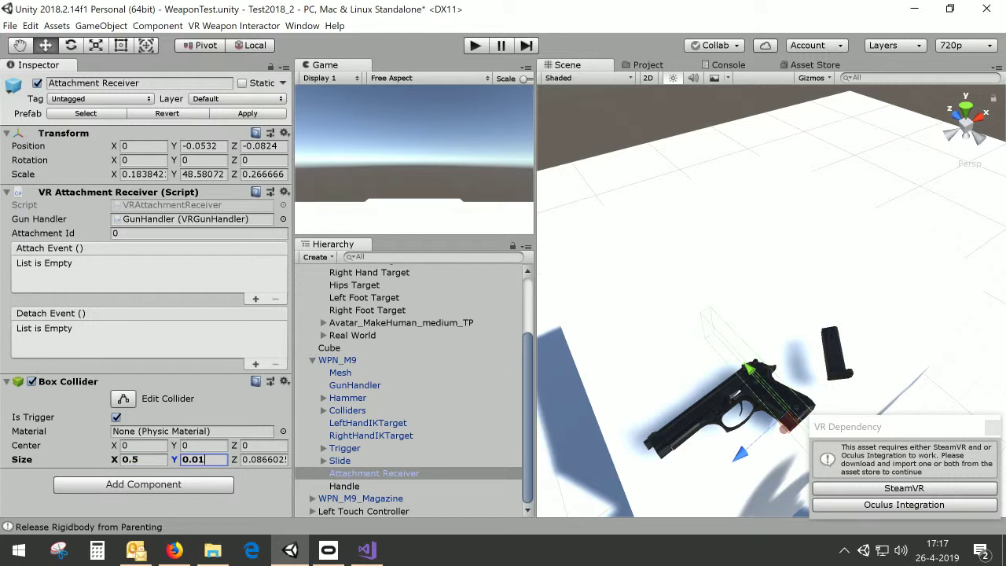
pyautogui.press('BackSpace')
pyautogui.write('02')
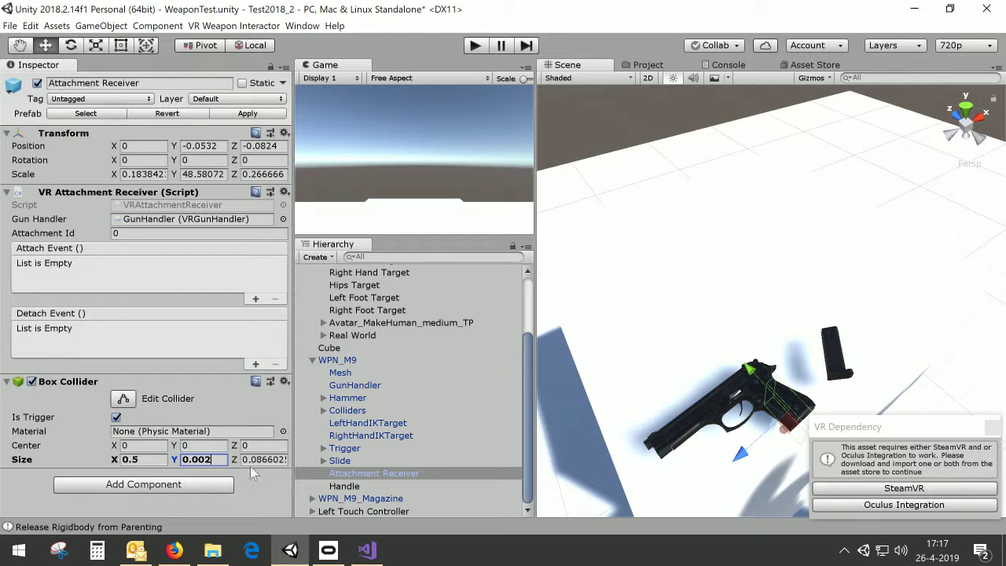
# Set the Z size of the Attachment Receiver's Box Collider to 0.1 and test the scene in play mode
pyautogui.press('Tab')
pyautogui.write('0.1')
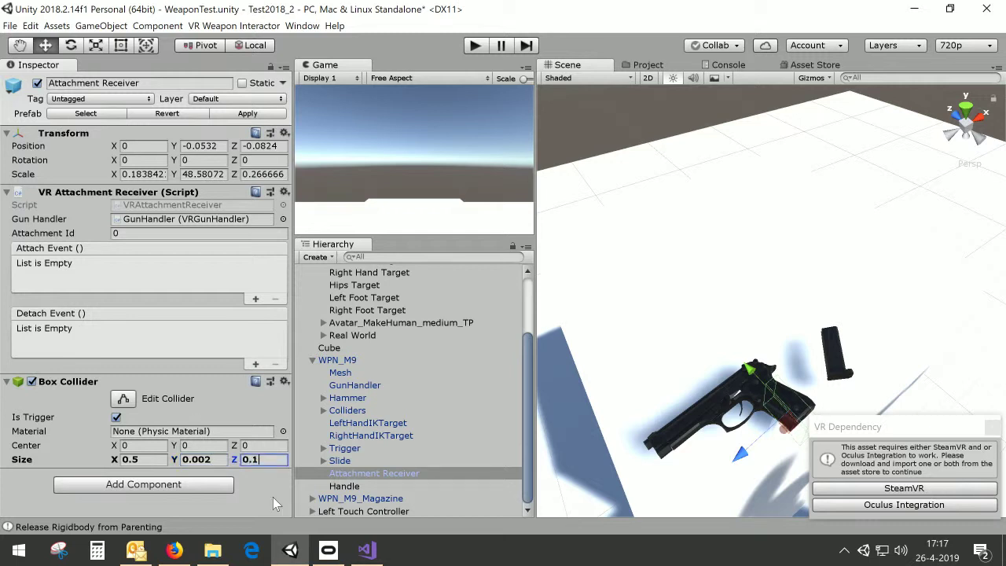
pyautogui.moveTo(816, 369); pyautogui.dragTo(679, 236, button='middle')
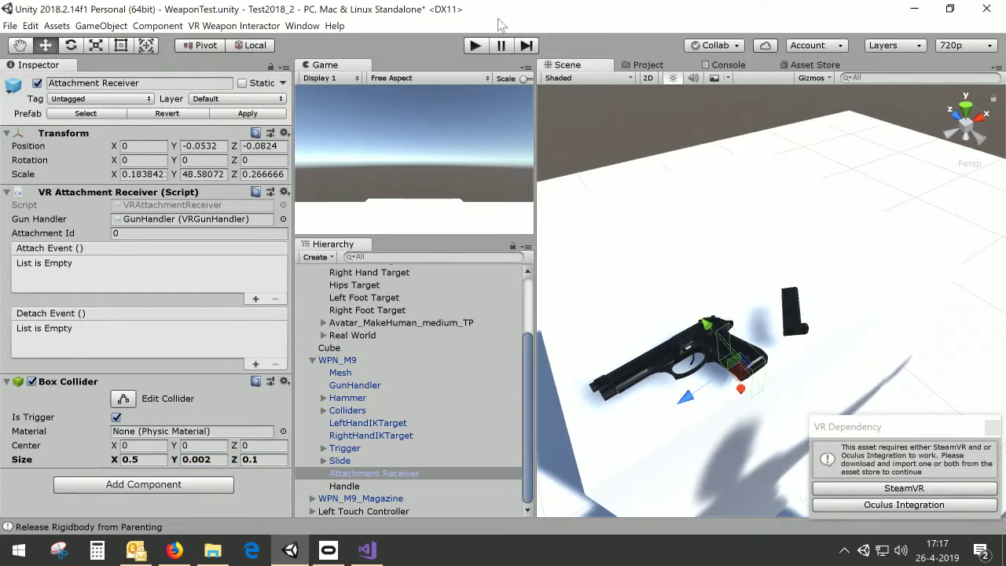
pyautogui.click(476, 46)
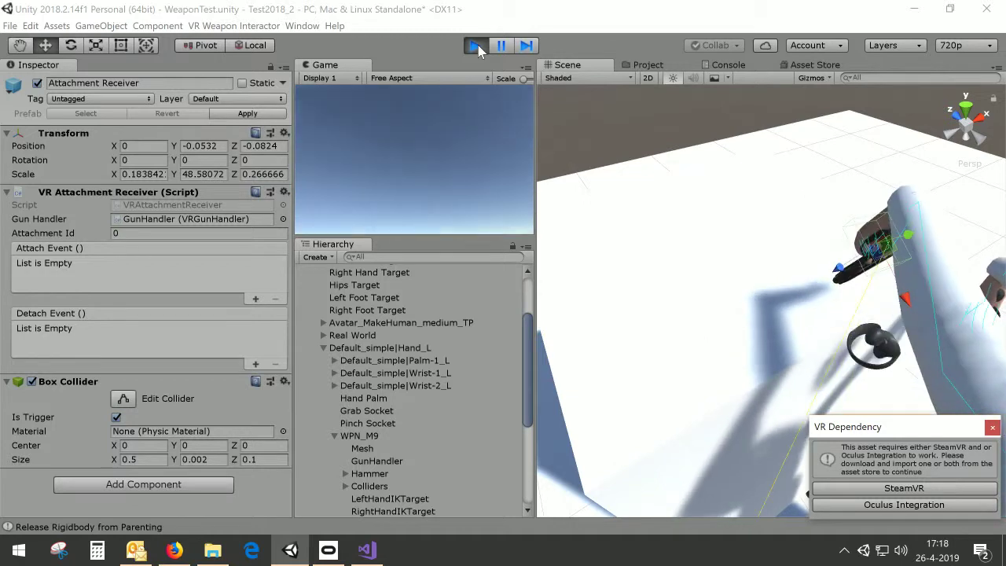
pyautogui.click(476, 45)
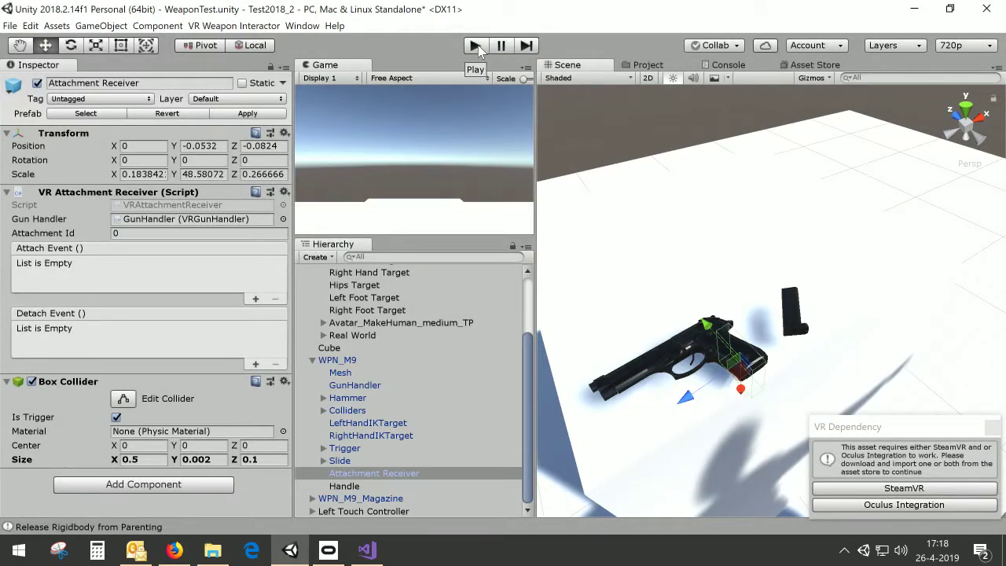
# Enable Start Loaded for WPN_M9's magazine attachment in the Gun Handler editor and run the scene to test the pistol
pyautogui.scroll(3, 465, 325)
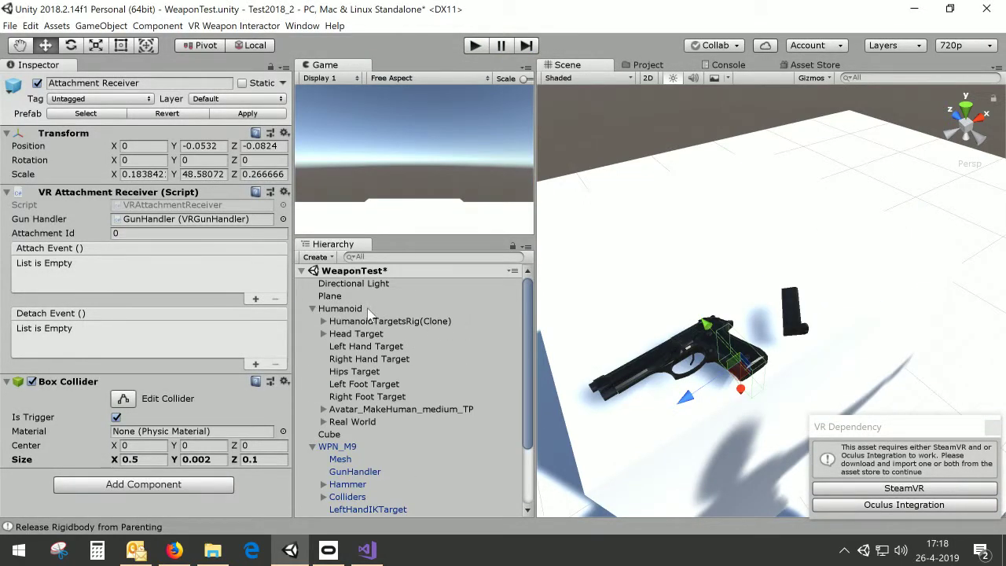
pyautogui.click(341, 308)
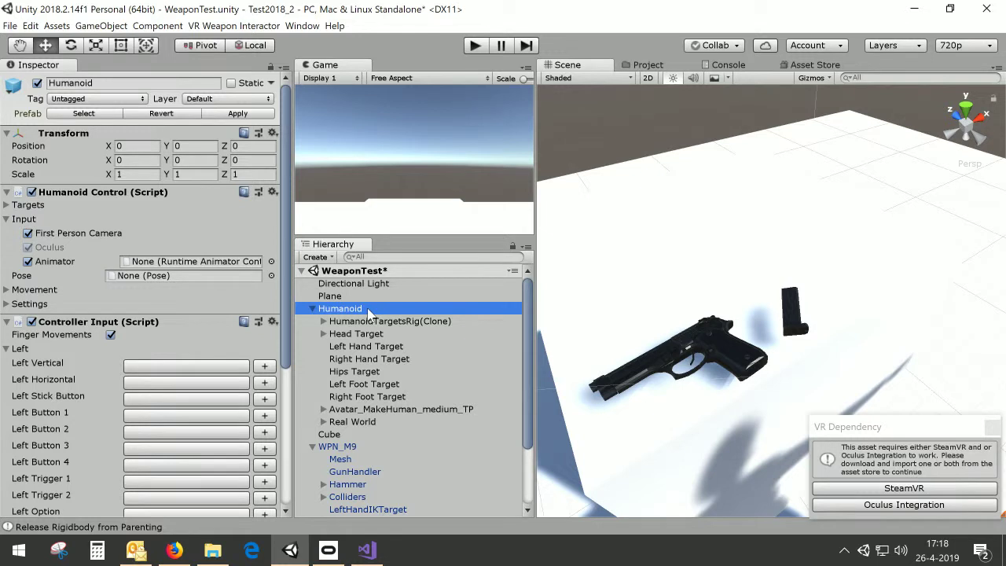
pyautogui.click(348, 447)
pyautogui.click(313, 447)
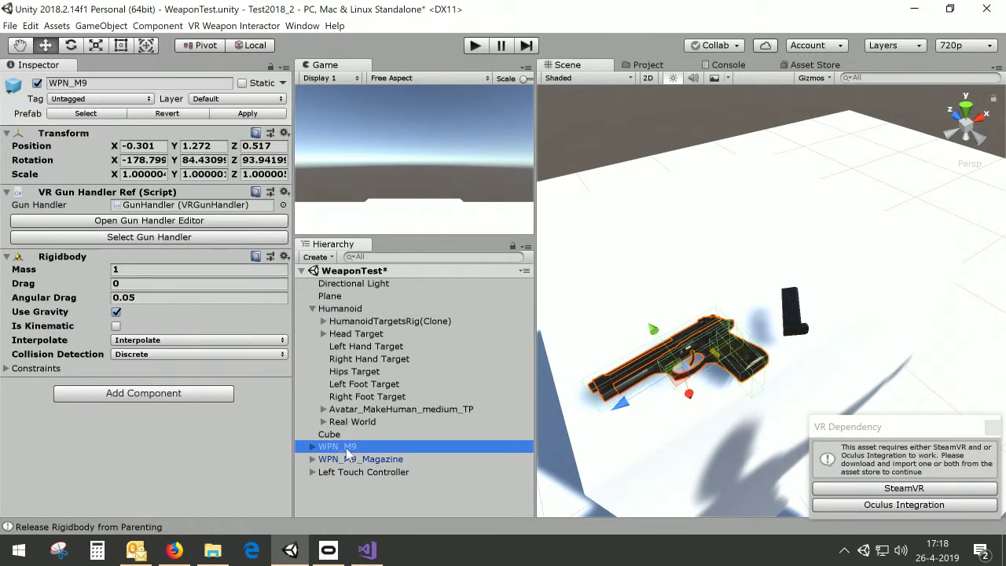
pyautogui.click(168, 222)
pyautogui.click(875, 37)
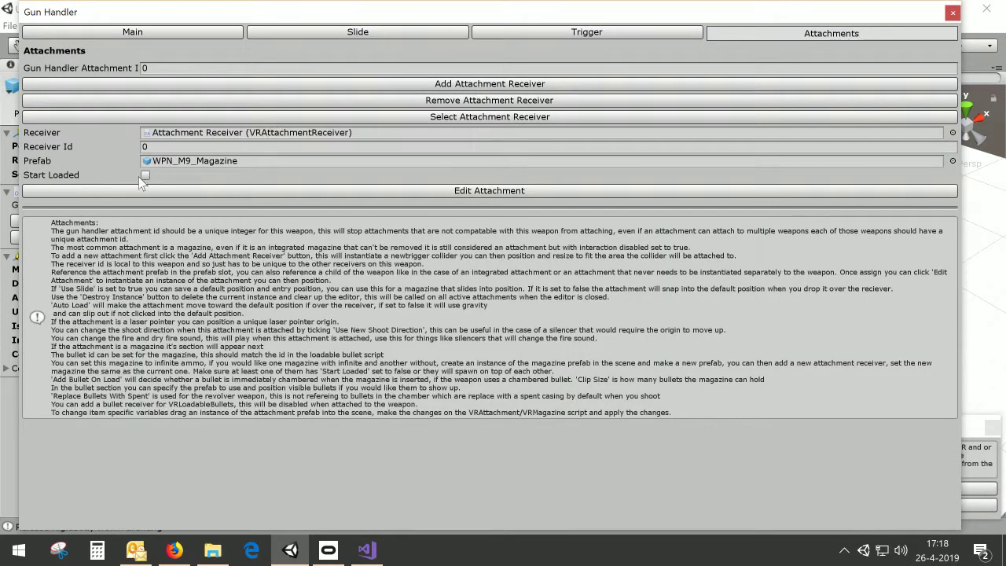
pyautogui.click(146, 175)
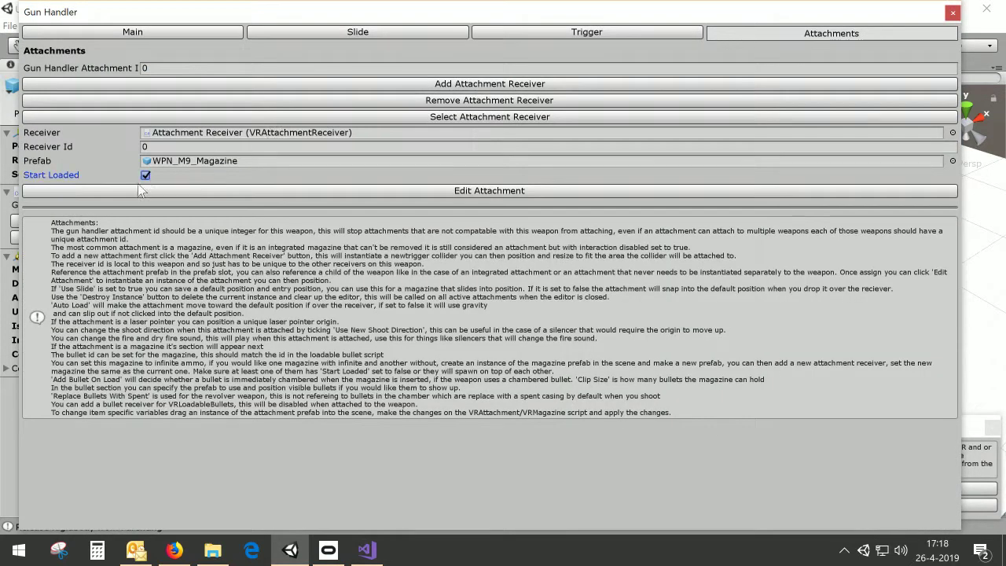
pyautogui.click(953, 13)
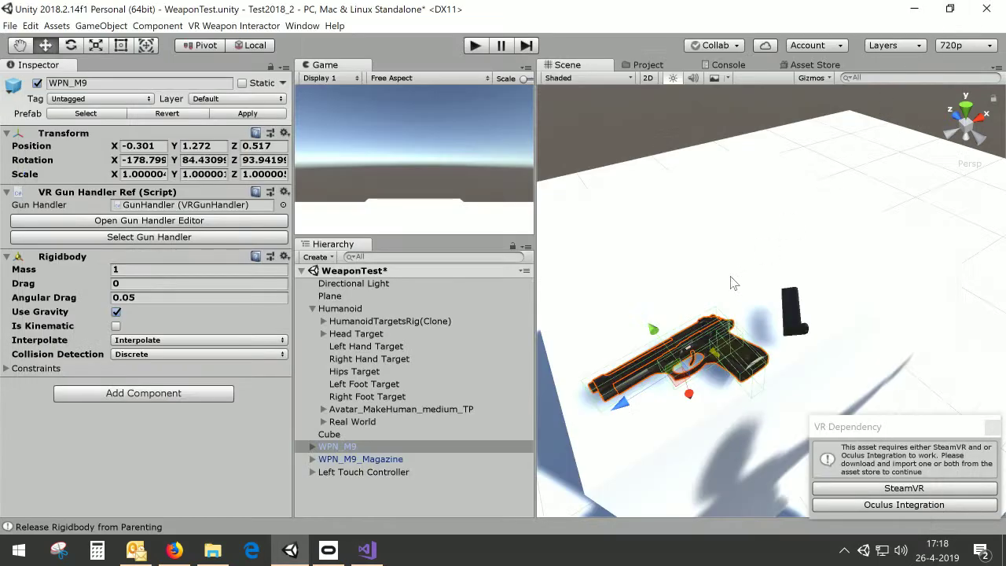
pyautogui.click(480, 46)
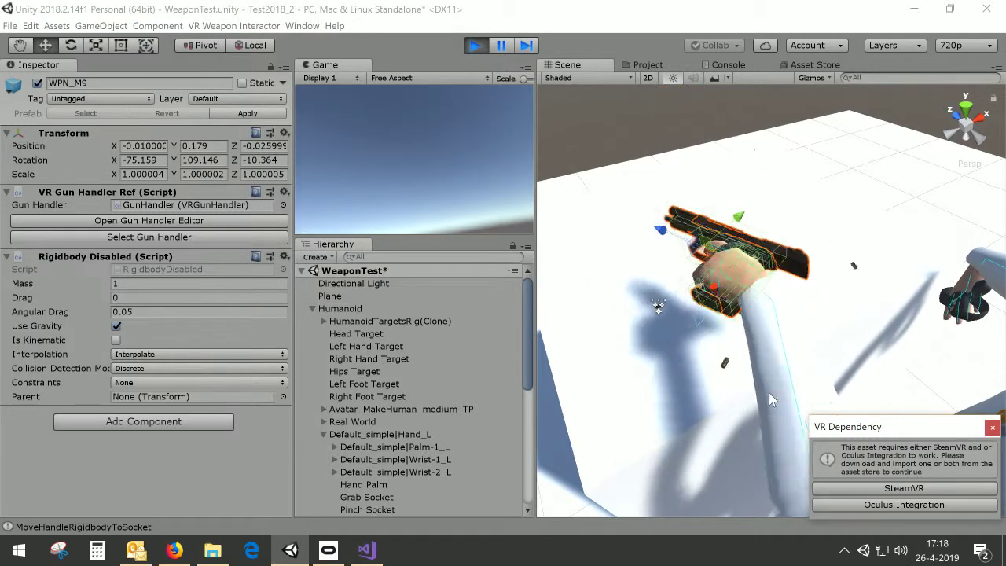
pyautogui.click(474, 45)
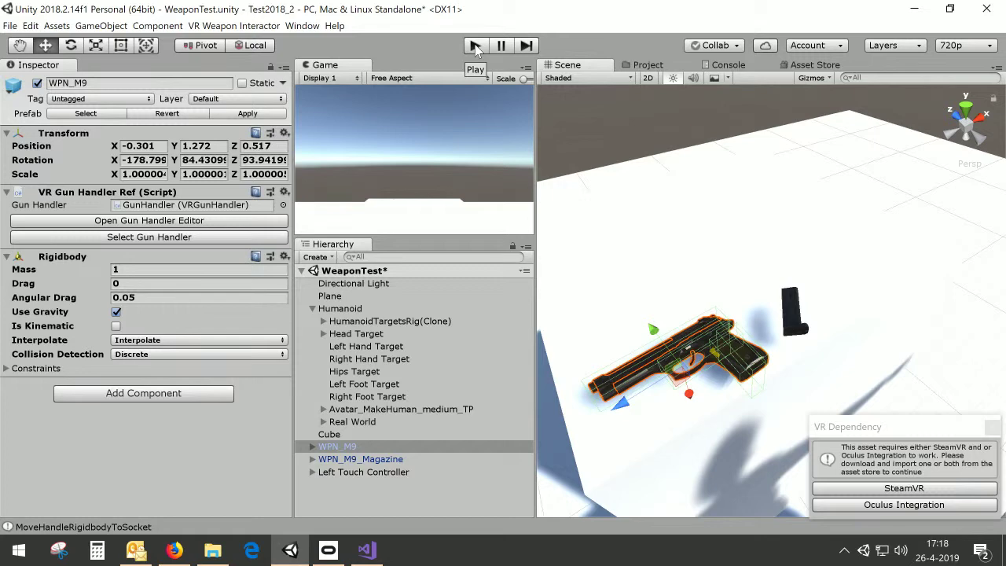
# Switch to Visual Studio, examine the OnTriggerStay method in VRAttachment.cs, and return to Unity
pyautogui.click(368, 550)
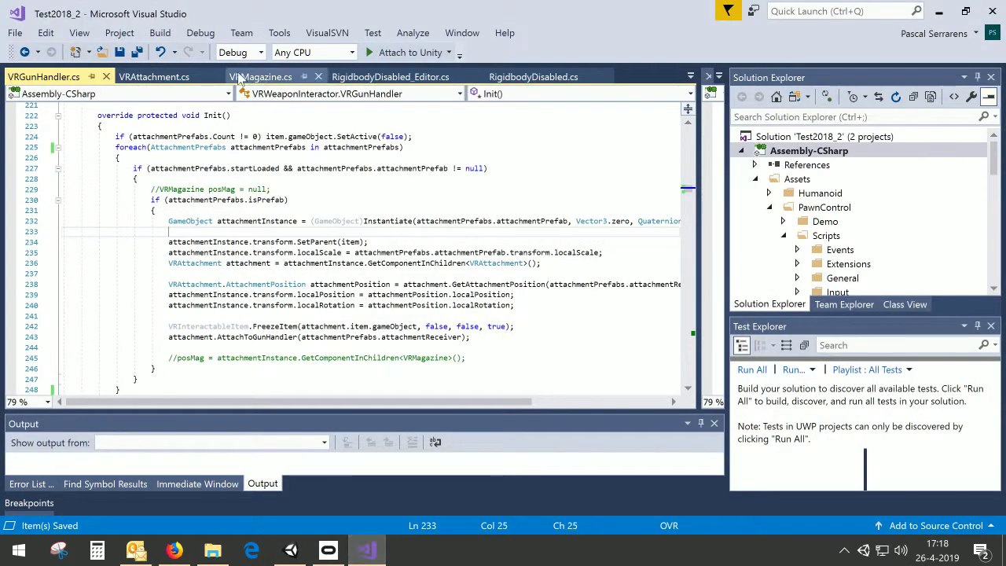
pyautogui.click(157, 77)
pyautogui.click(266, 233)
pyautogui.click(98, 223)
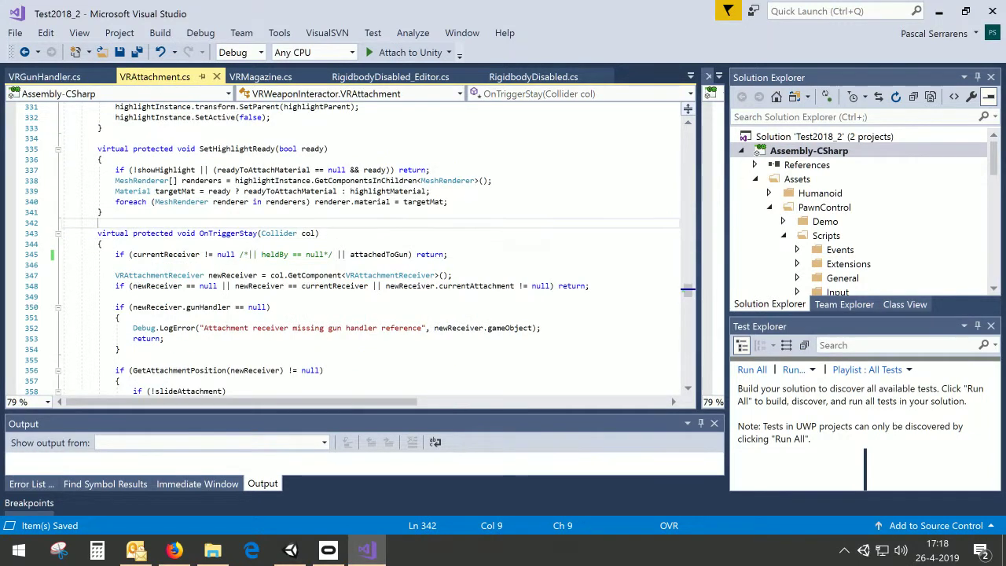
pyautogui.press('Up')
pyautogui.press('End')
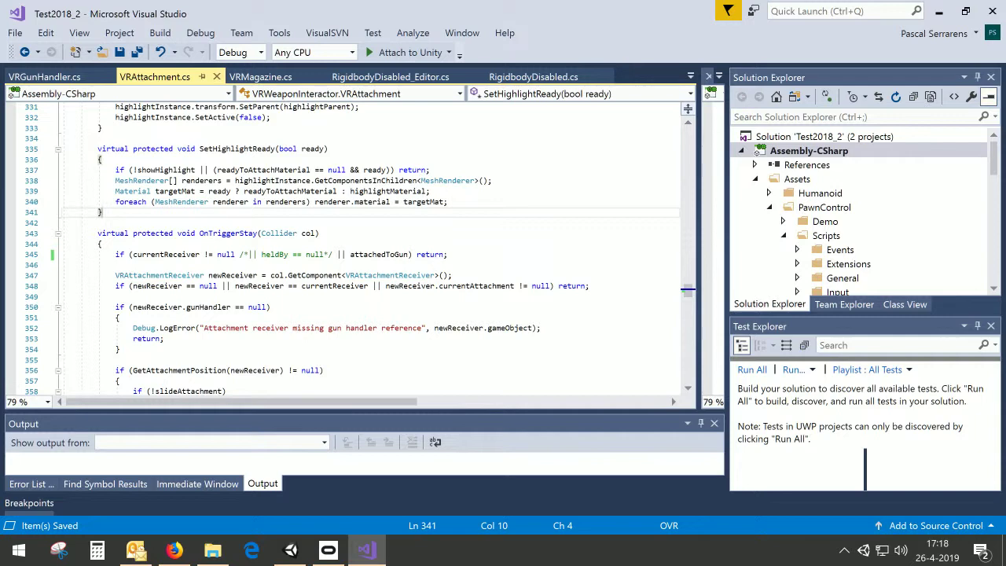
pyautogui.click(319, 233)
pyautogui.click(290, 551)
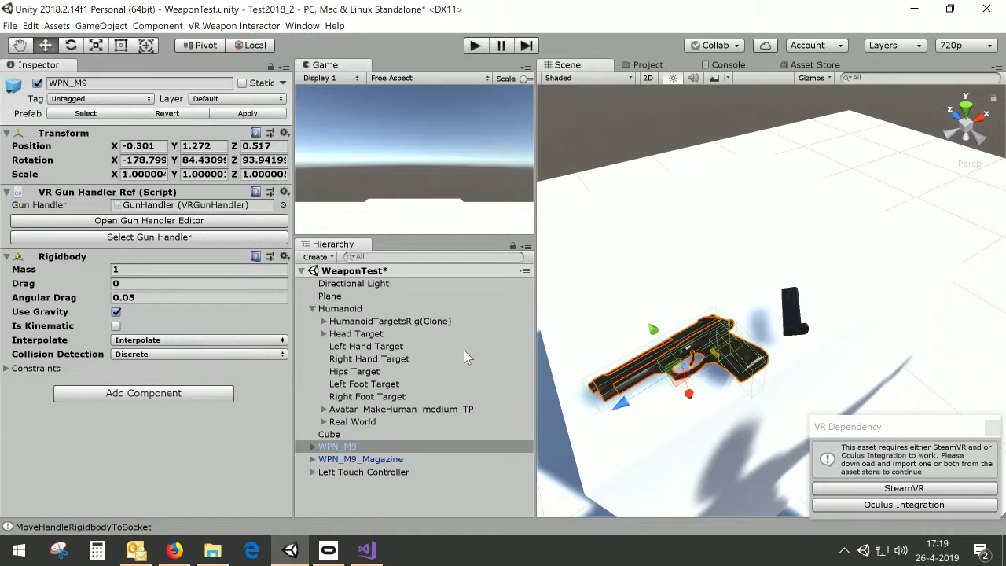
pyautogui.click(367, 550)
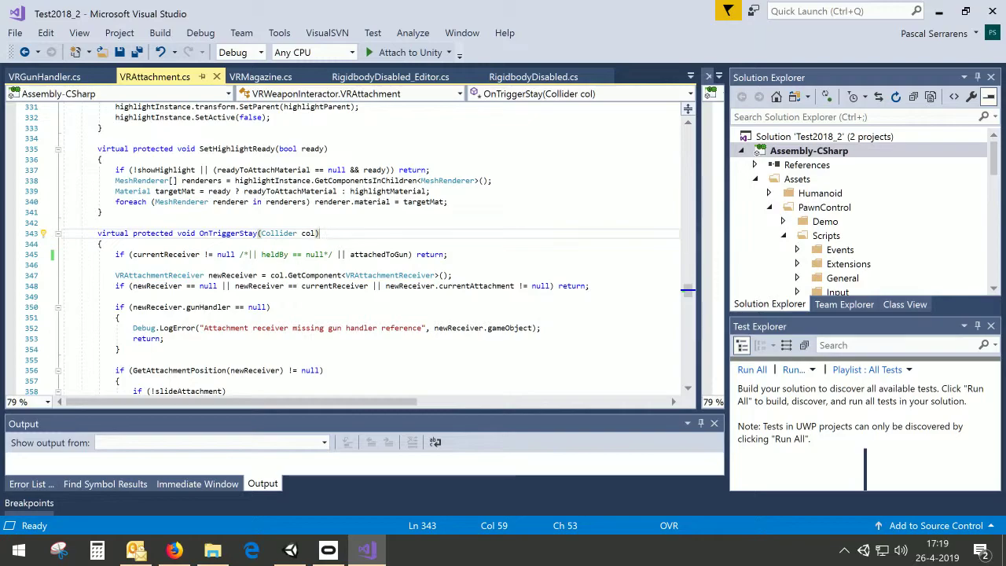
pyautogui.click(941, 10)
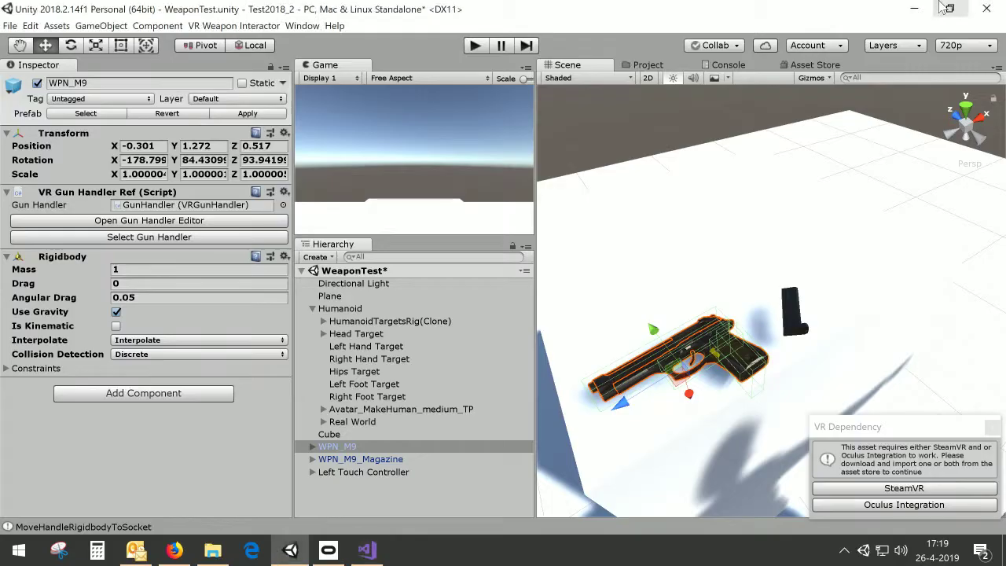